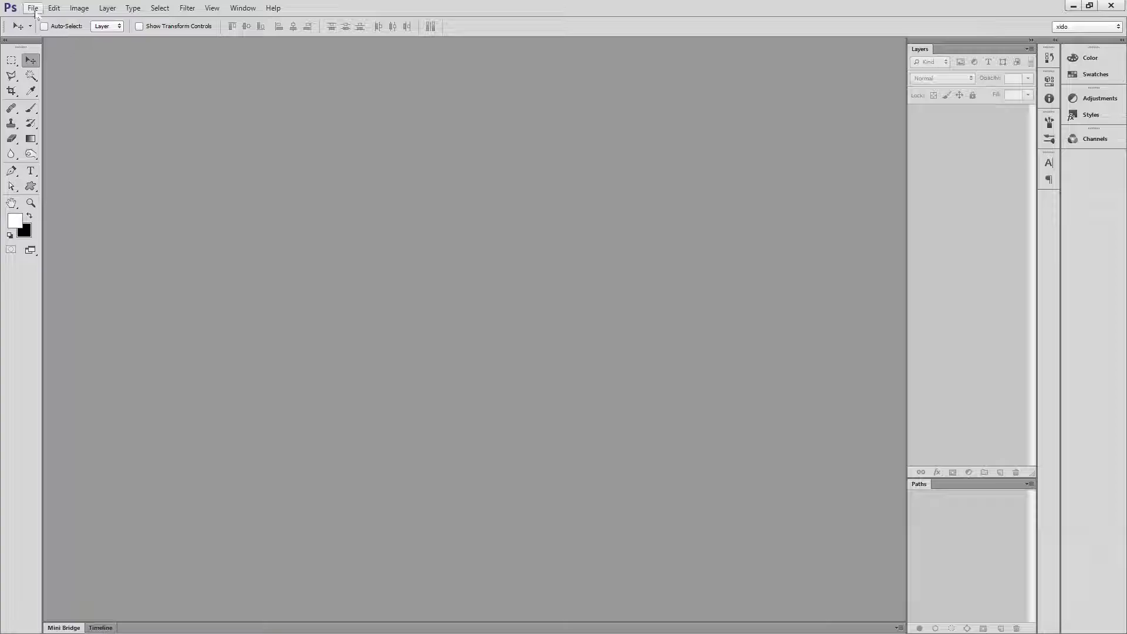
Create a new blank document 600 pixels wide and 400 pixels high
left_click(33, 8)
left_click(36, 17)
left_click_drag(293, 167, 196, 187)
type("600")
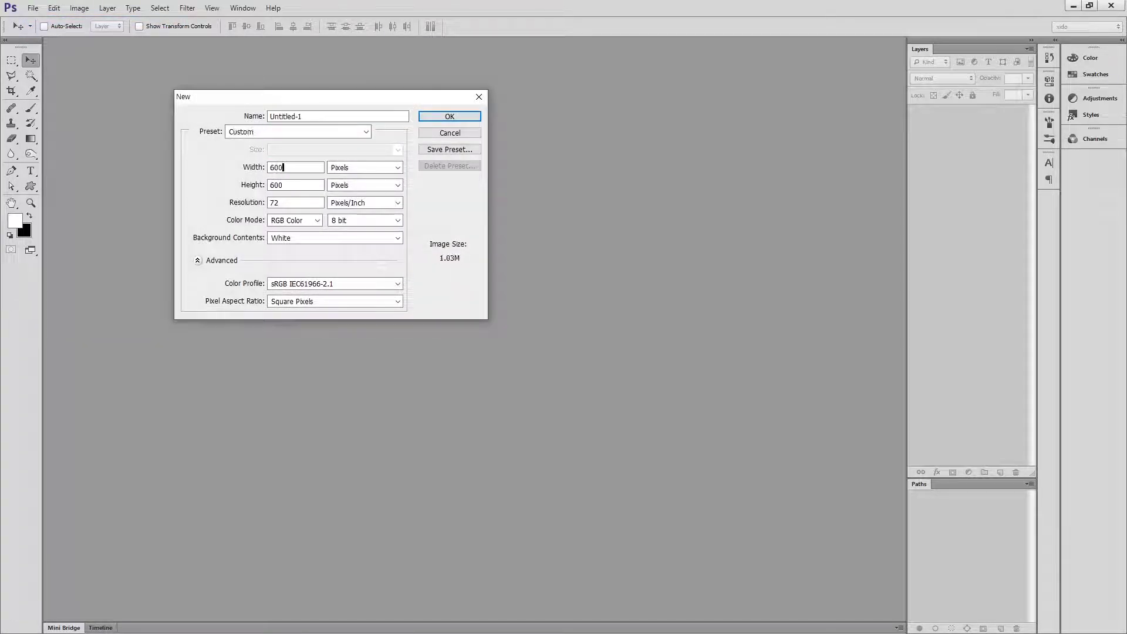
key("Tab")
key("Tab")
type("400")
key("Return")
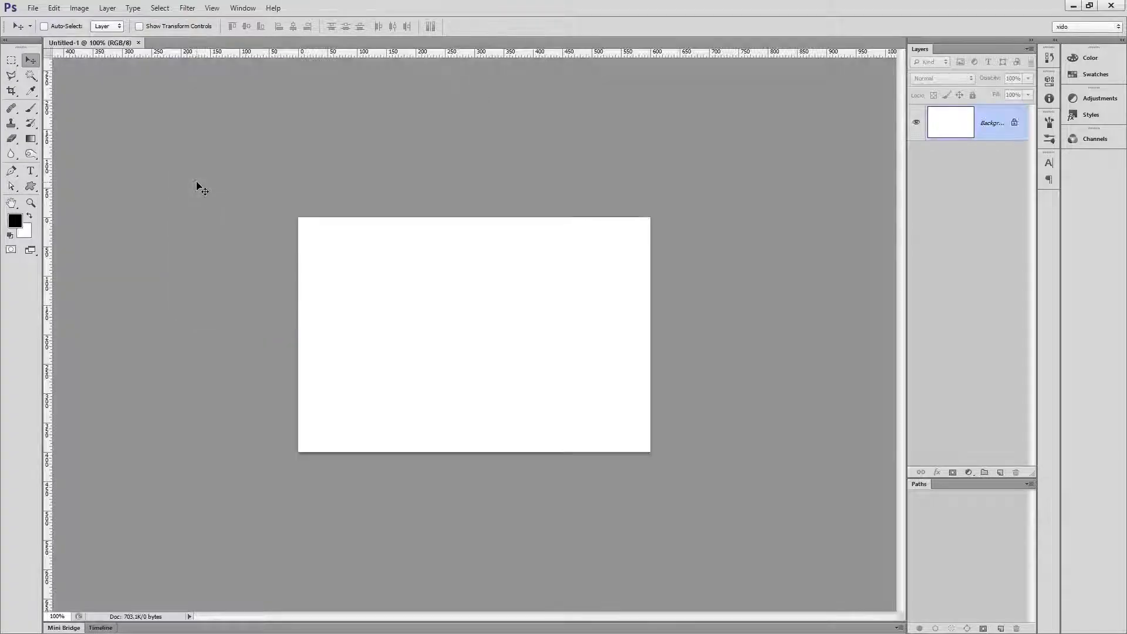
Check the grid settings in the preferences, showing the grid over the canvas temporarily
key("ctrl+apostrophe")
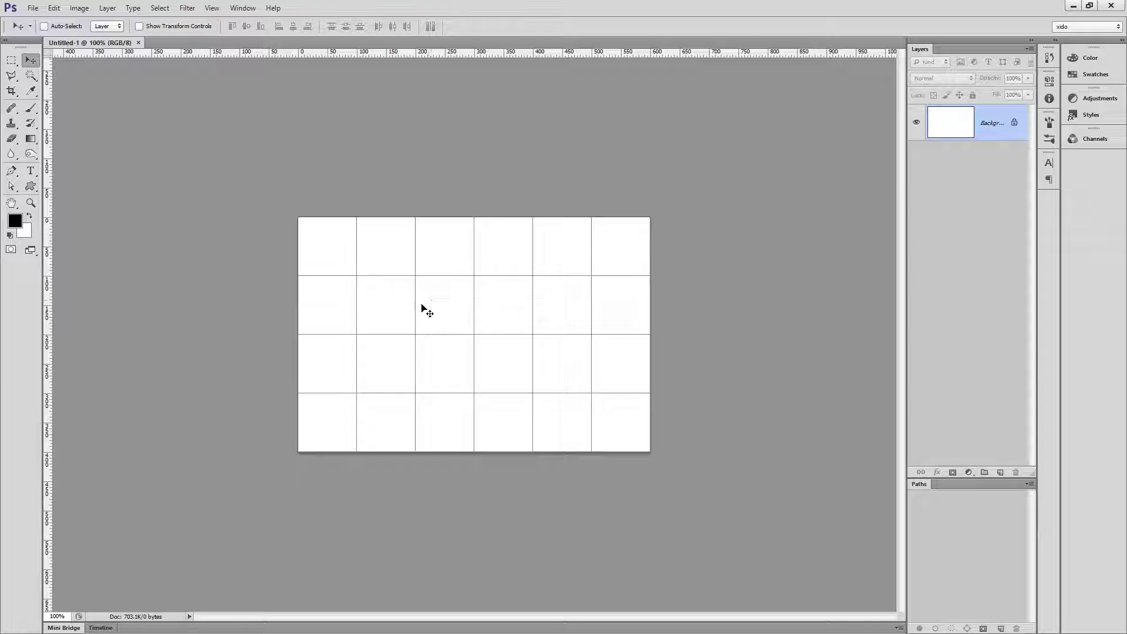
key("ctrl+k")
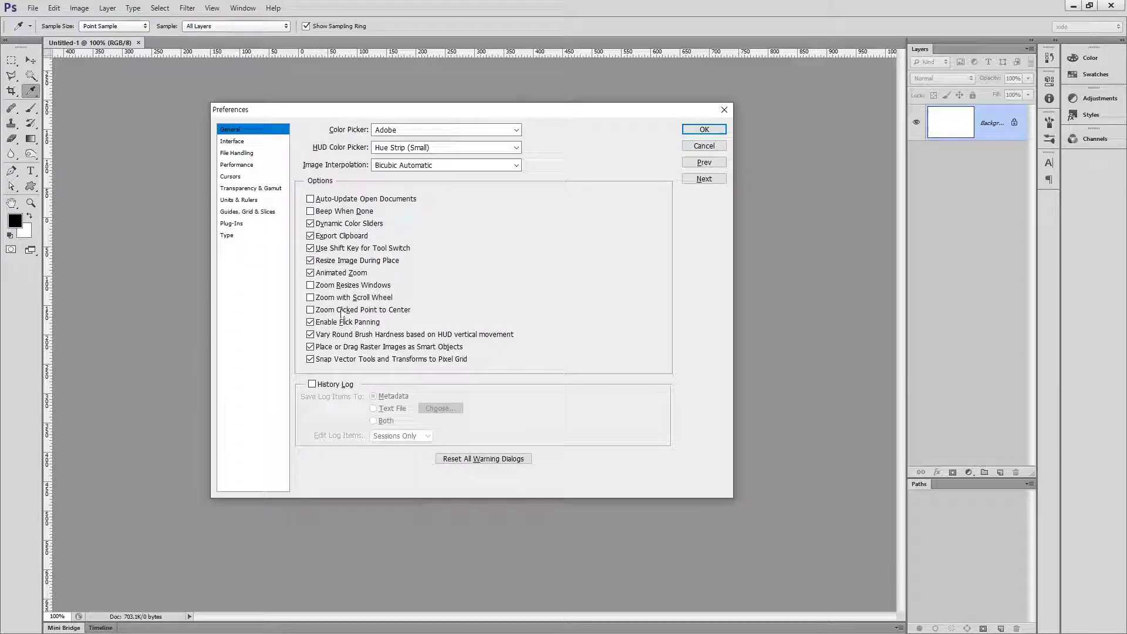
left_click(261, 212)
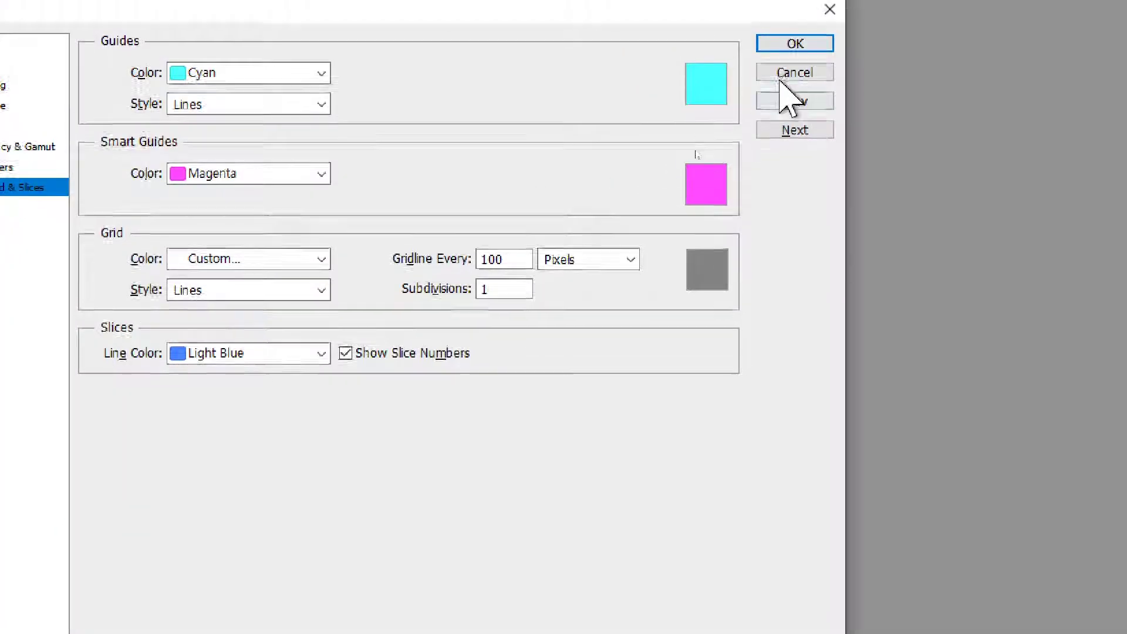
key("Return")
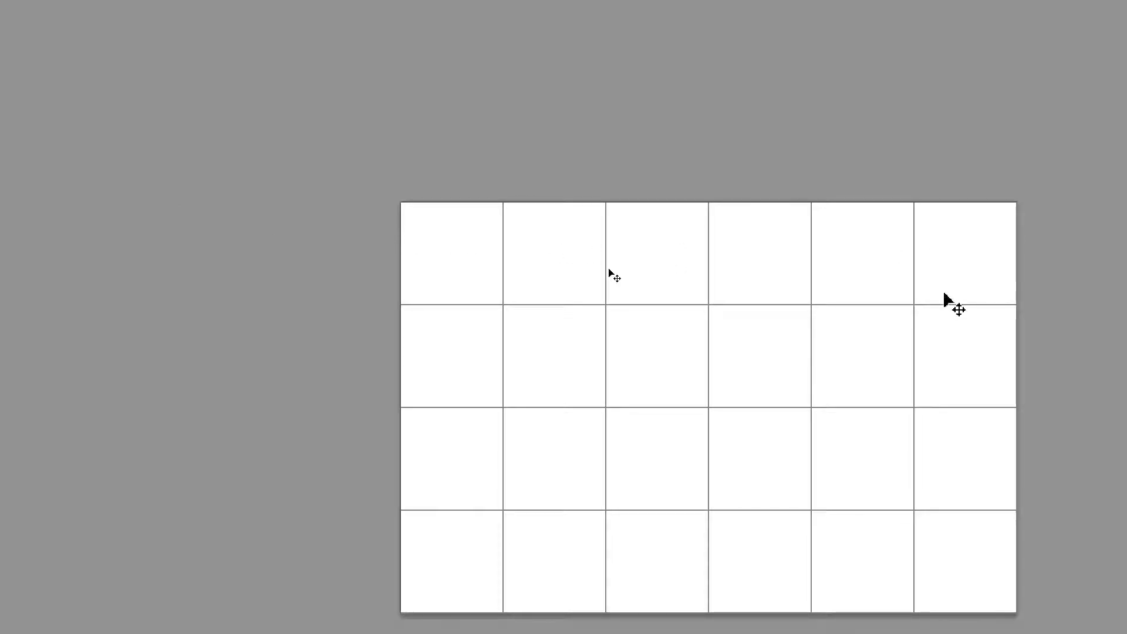
key("ctrl+apostrophe")
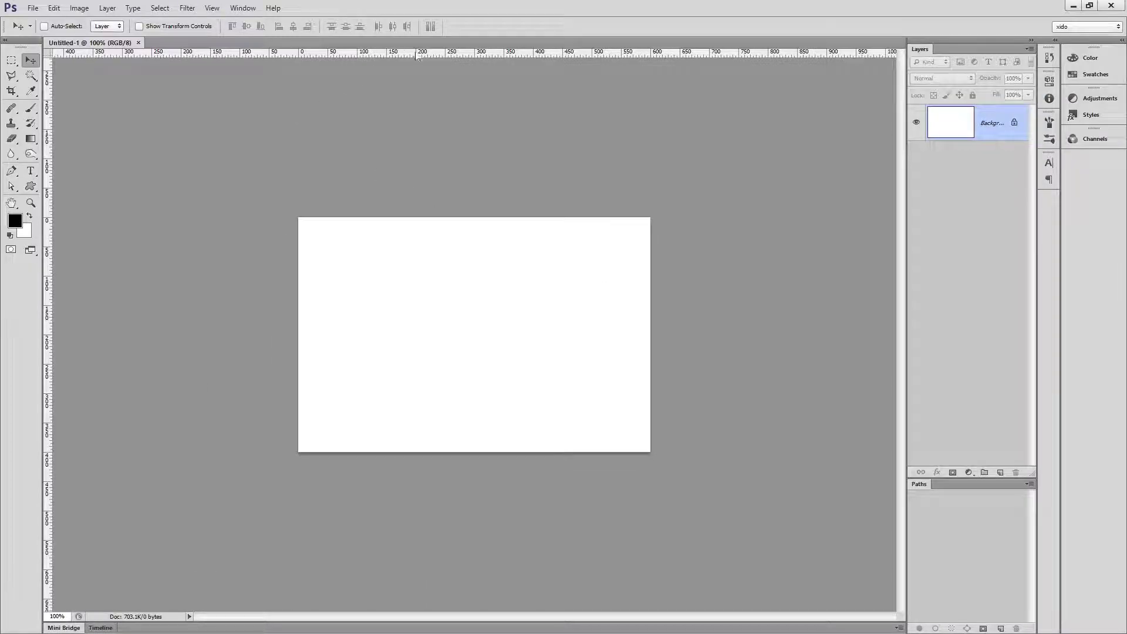
Add horizontal guides at 200 and 100 px and vertical guides at 300 and 150 px, using an upper-left quarter selection for the second pair
left_click_drag(417, 56, 559, 334)
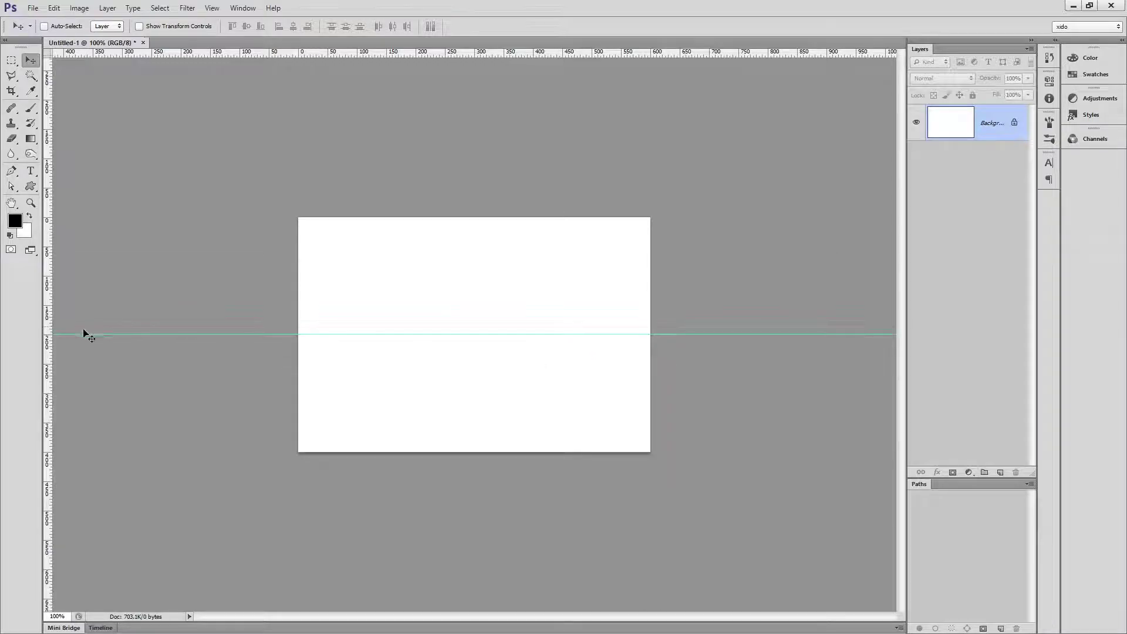
left_click_drag(47, 336, 475, 341)
left_click(11, 60)
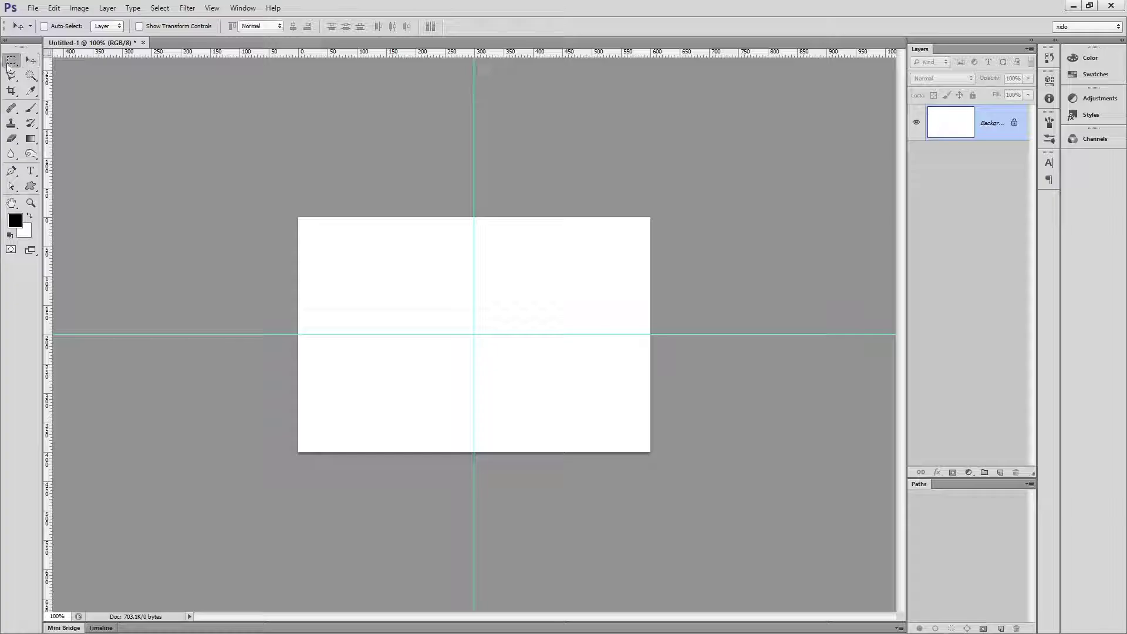
left_click_drag(298, 217, 472, 335)
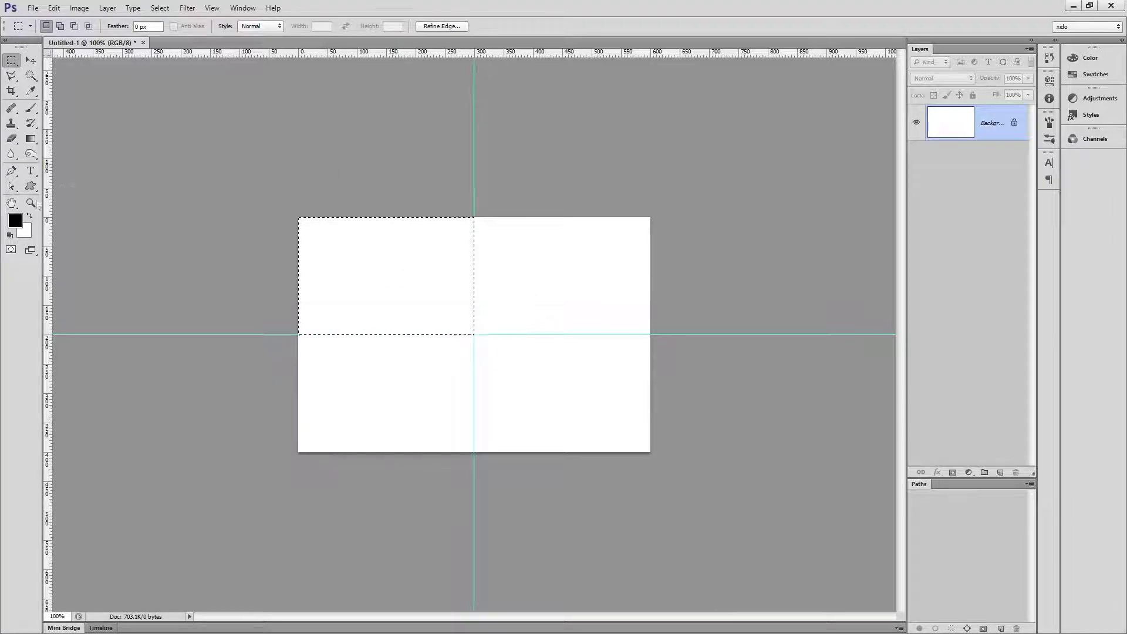
left_click_drag(47, 211, 386, 244)
left_click_drag(369, 56, 377, 274)
Select the canvas's lower-right quarter, add a vertical guide at 450 px and a horizontal one at 300 px through its middle, and deselect
key("ctrl+d")
left_click_drag(646, 453, 472, 333)
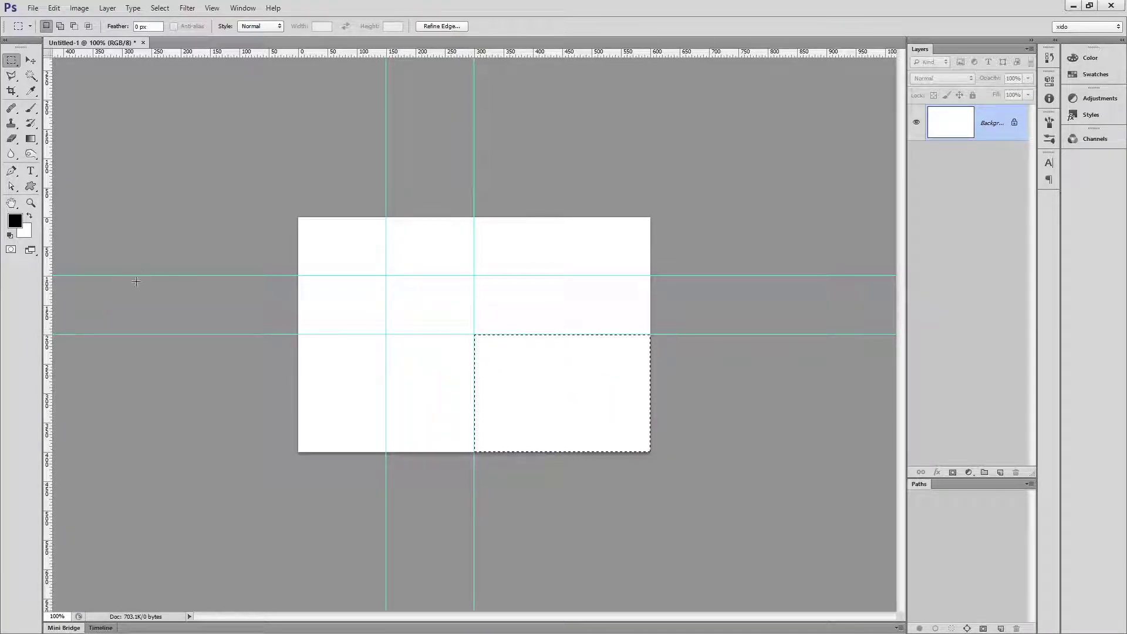
left_click_drag(51, 314, 562, 318)
left_click_drag(584, 55, 650, 393)
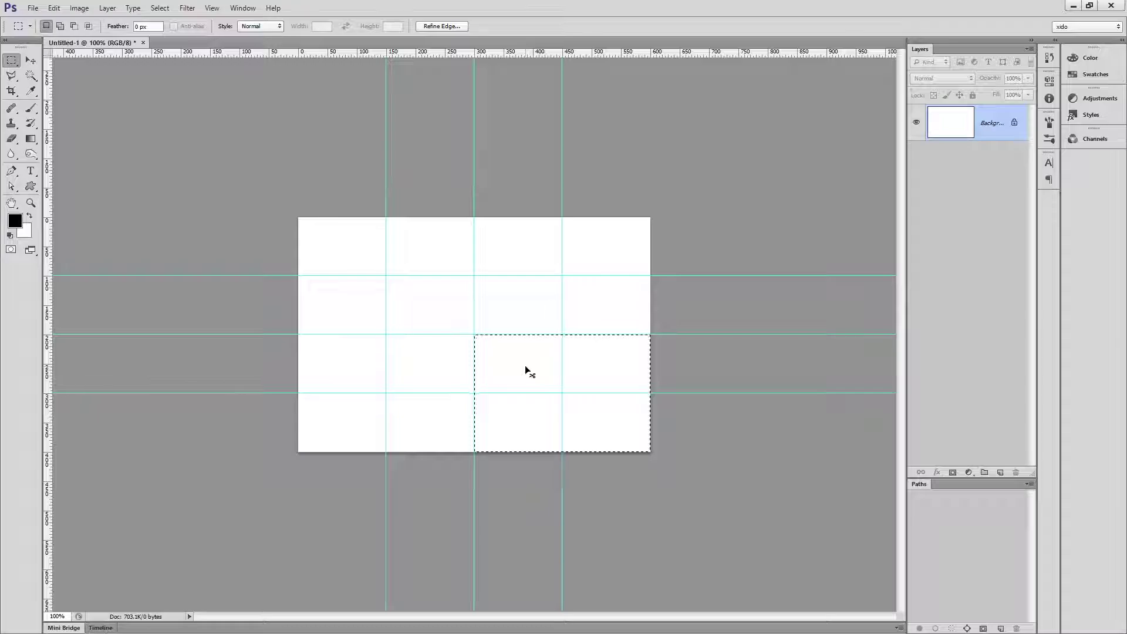
left_click(526, 367)
left_click(212, 9)
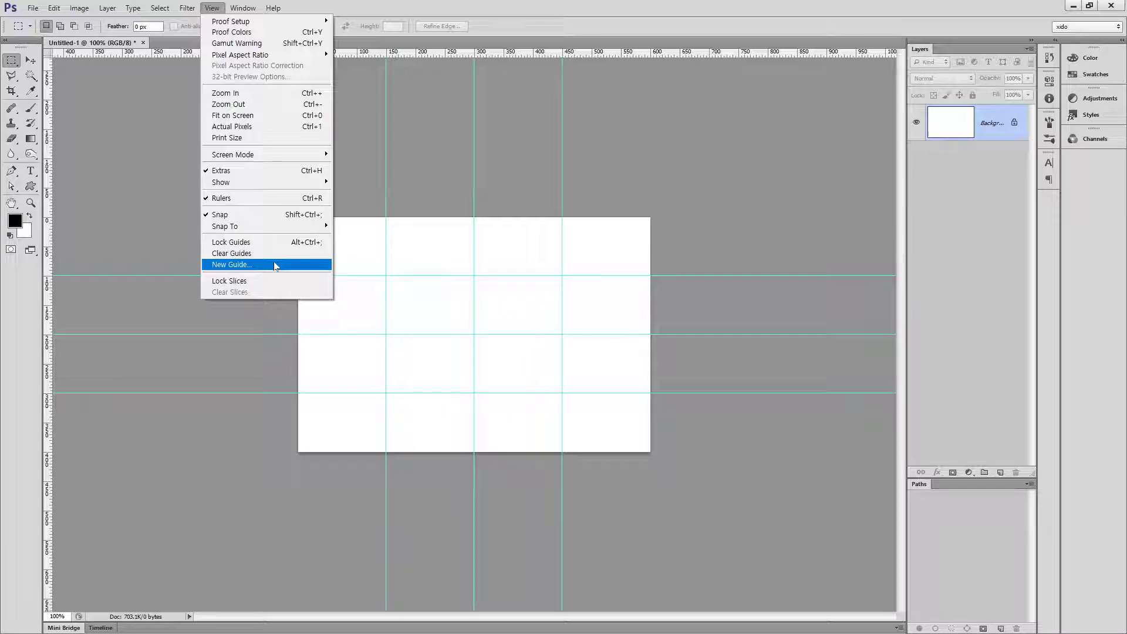
left_click(418, 200)
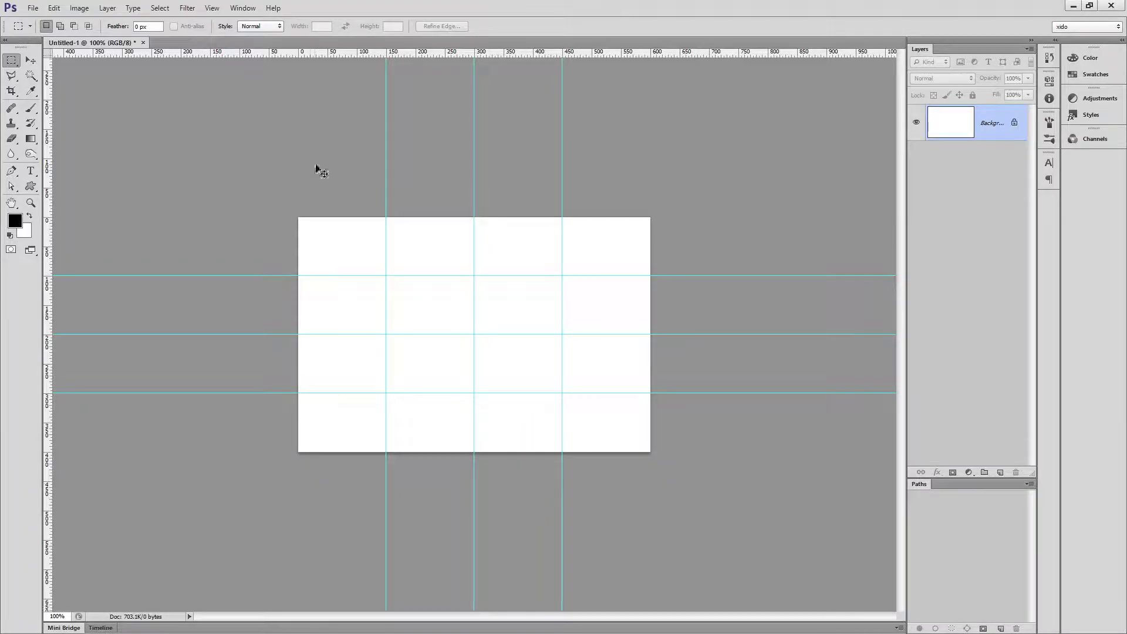
Enter -20200123-xido-3 as the save name, based on the name of the existing -20200123-xido-2 PSD, and copy it
key("ctrl+s")
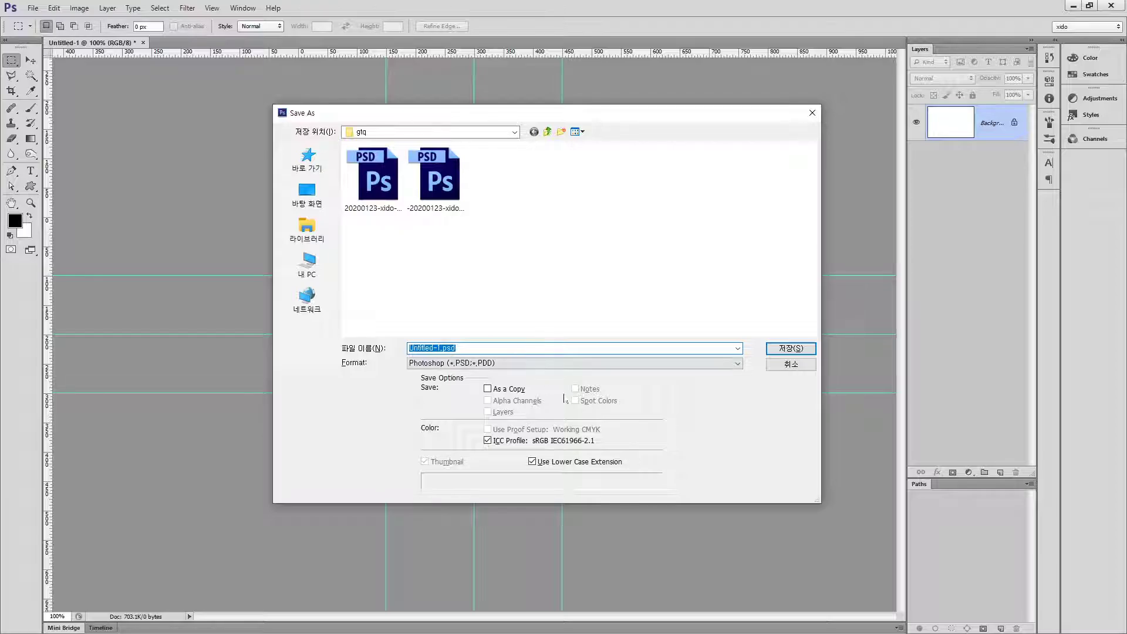
left_click(536, 347)
left_click(373, 176)
left_click(438, 176)
left_click(436, 212)
key("ctrl+c")
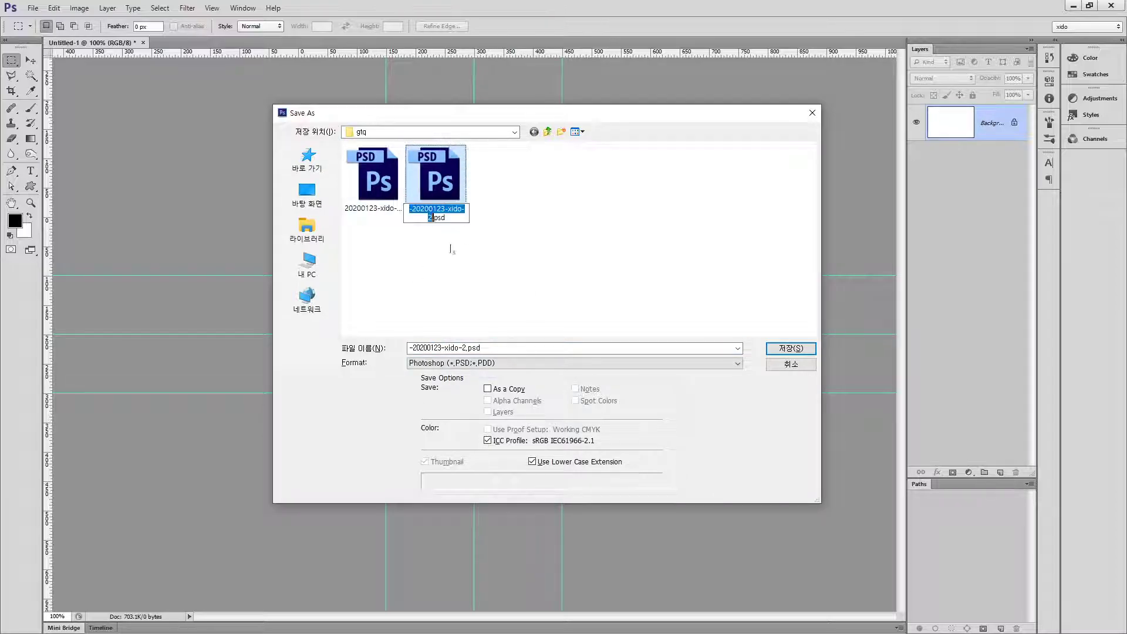
left_click(493, 347)
key("ctrl+a")
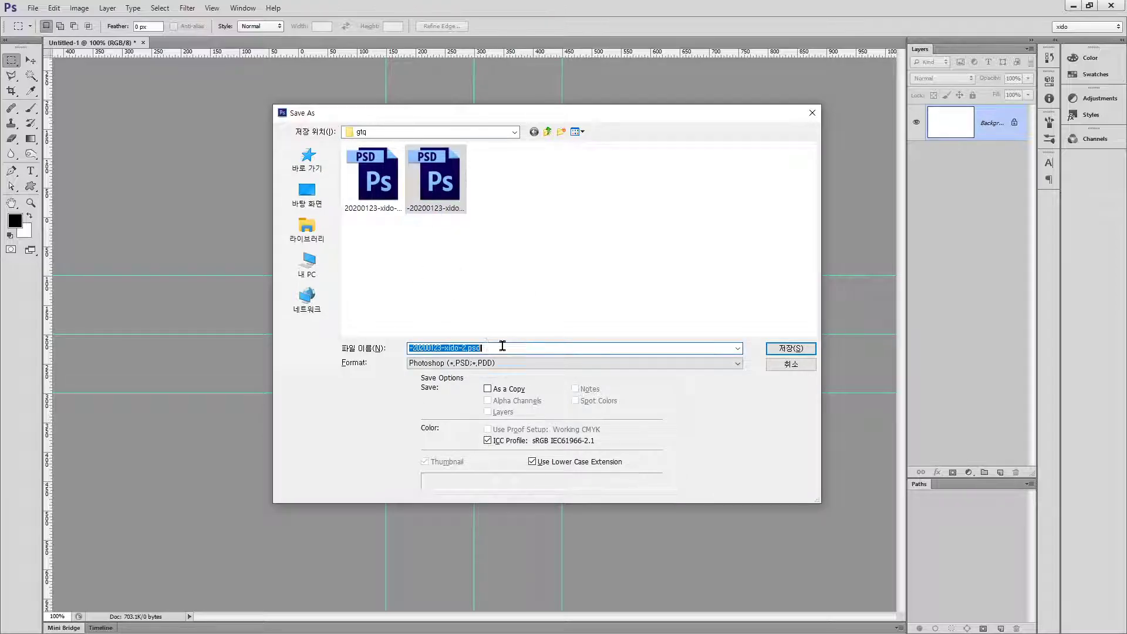
key("ctrl+v")
type("34")
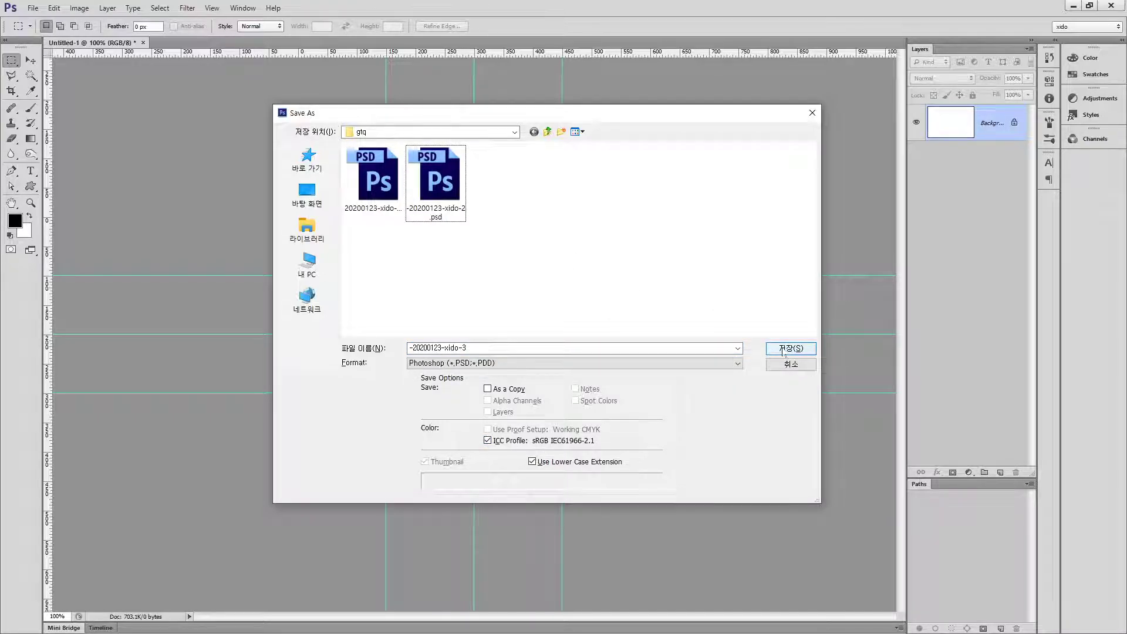
double_click(707, 352)
key("ctrl+c")
Try to save the document under the entered name, decline replacing the existing file, and abandon the save
left_click(803, 349)
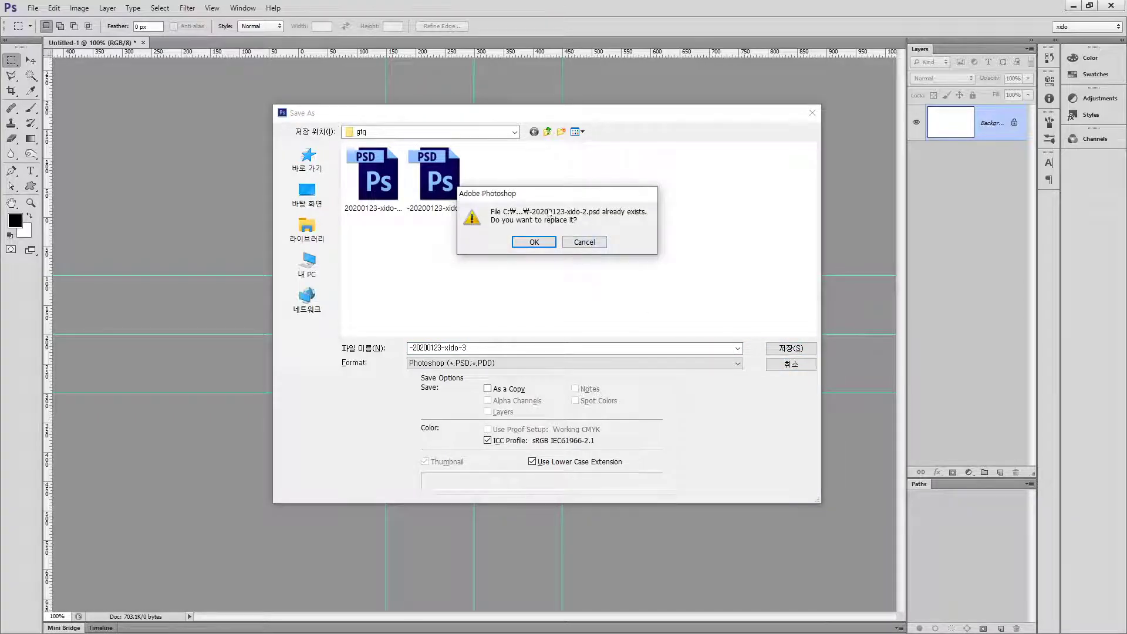
left_click(595, 246)
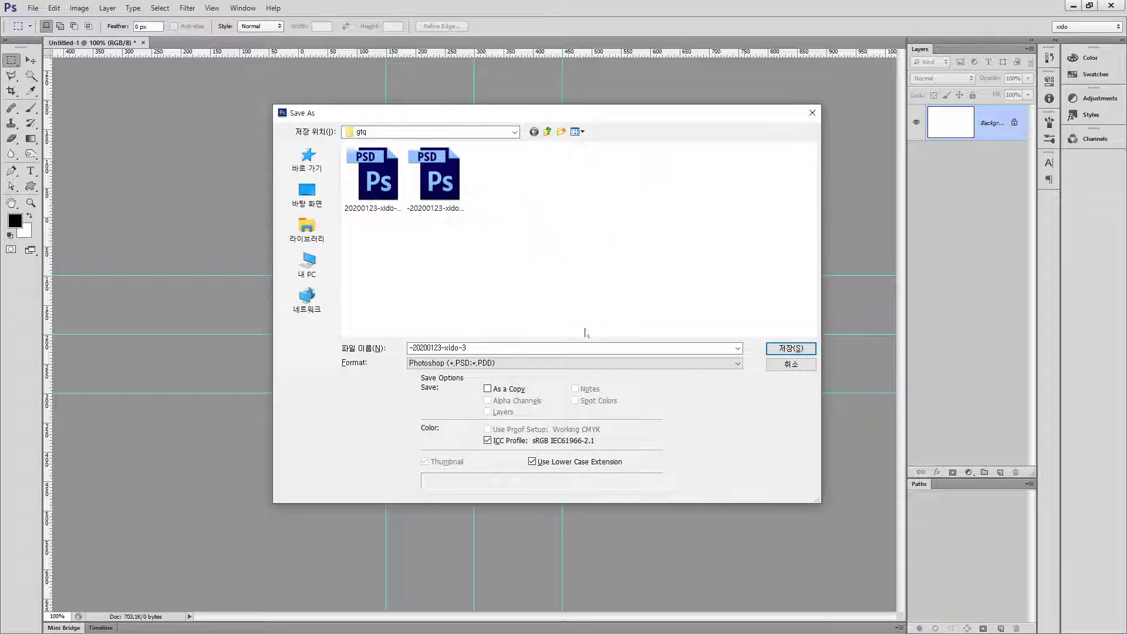
left_click(791, 364)
Save the document as a PSD file named -20200123-xido-3, reusing the copied name
key("ctrl+shift+s")
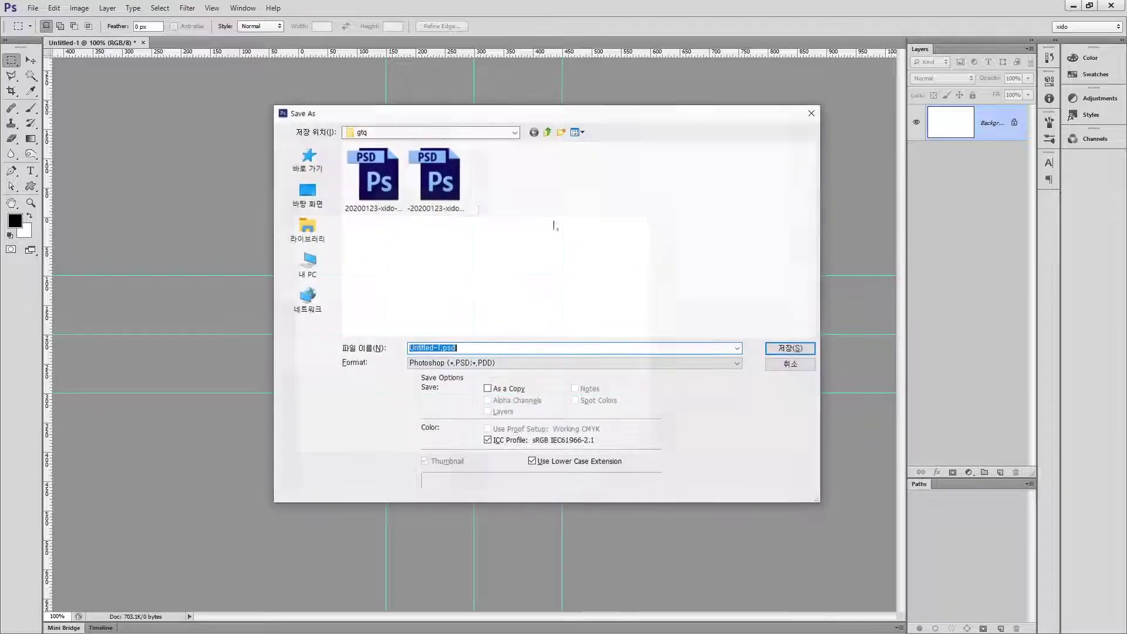
key("ctrl+v")
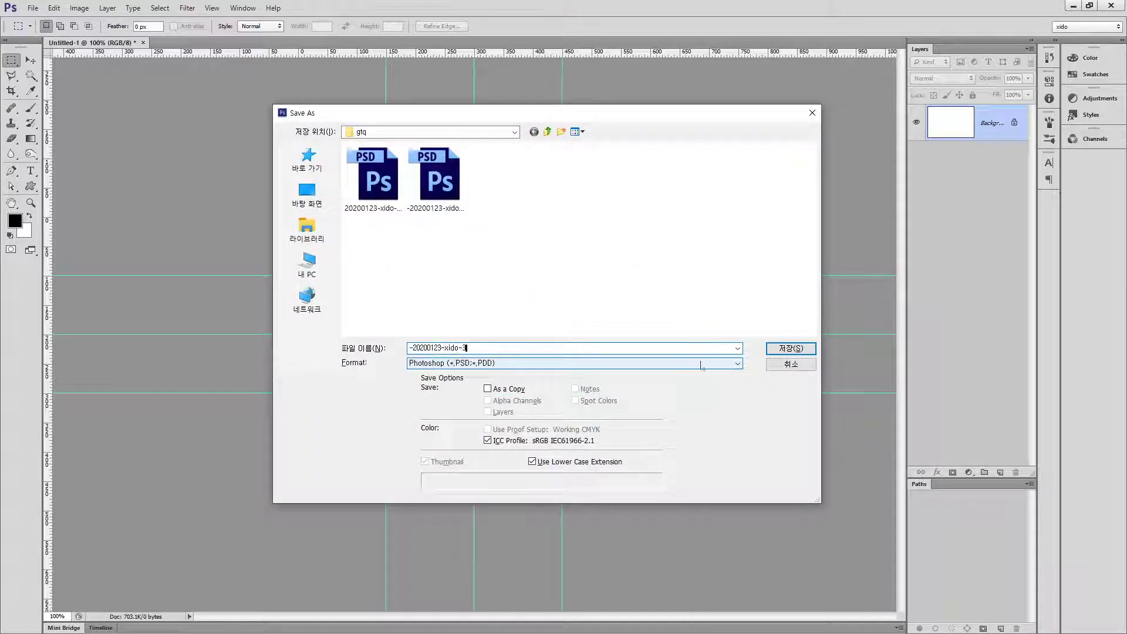
left_click(785, 350)
Set the foreground colour to #cc9966
key("ctrl+plus")
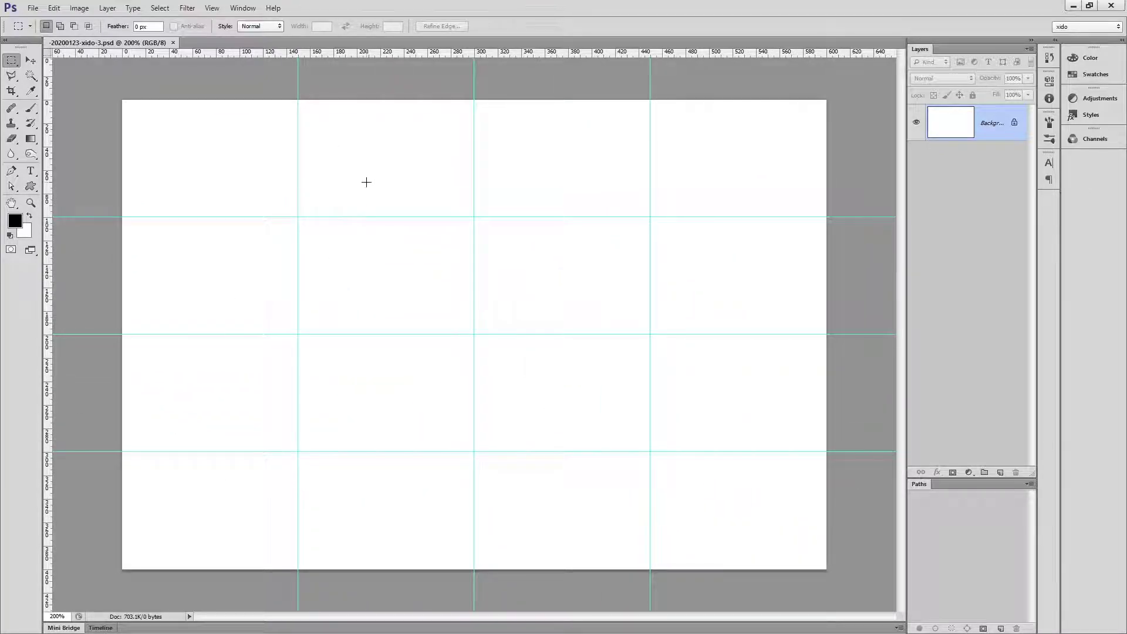
key("v")
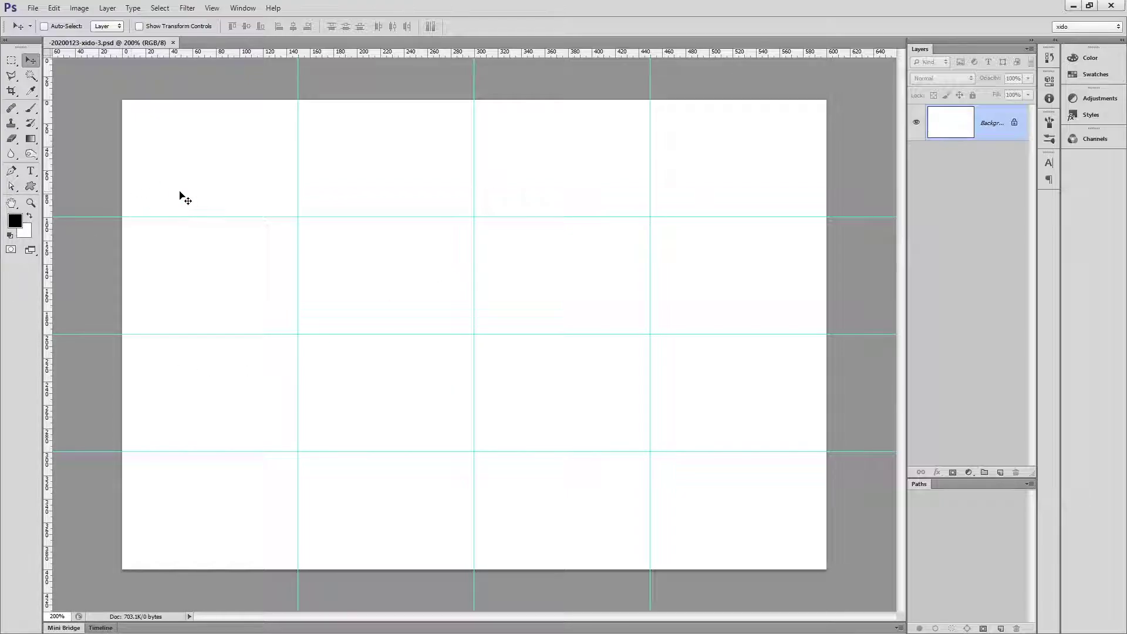
left_click(14, 221)
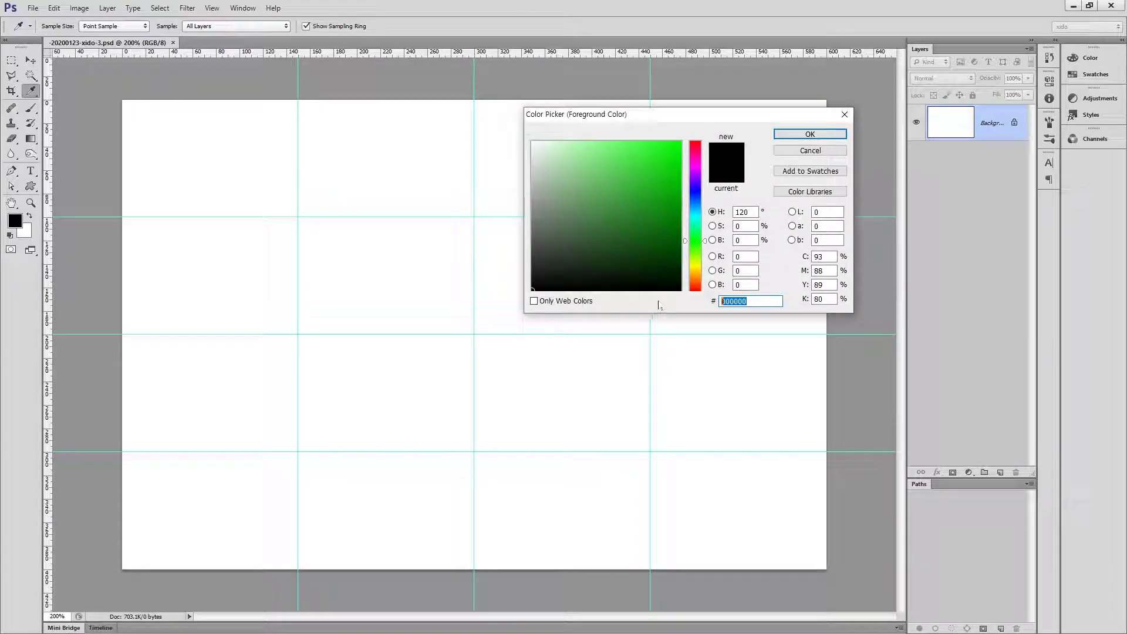
type("cc")
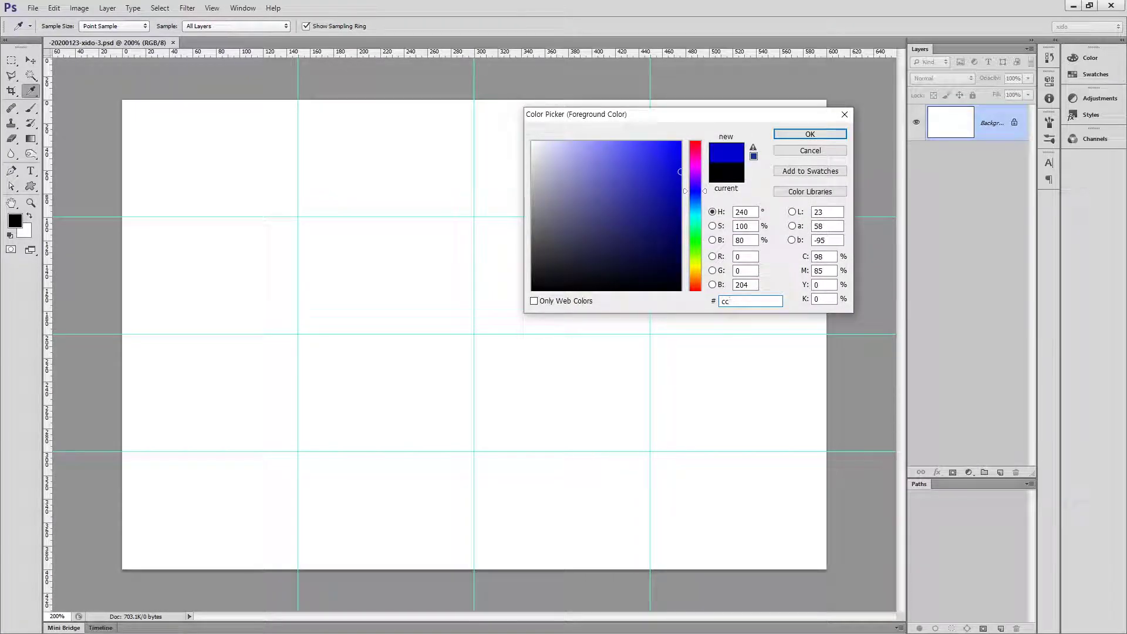
type("9963")
key("BackSpace")
key("BackSpace")
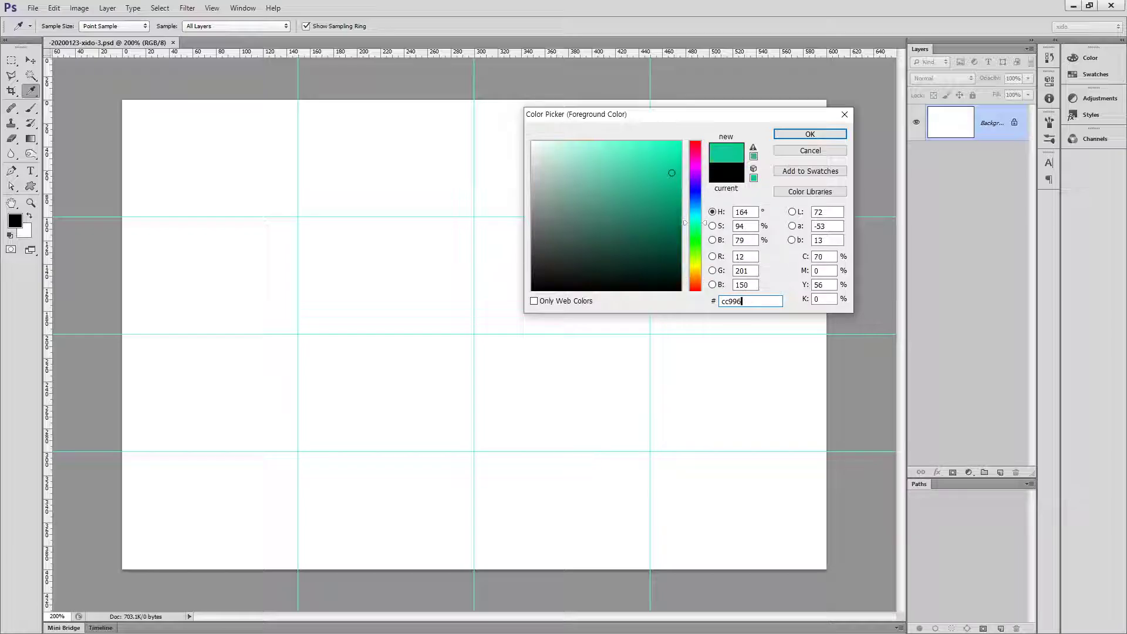
type("6")
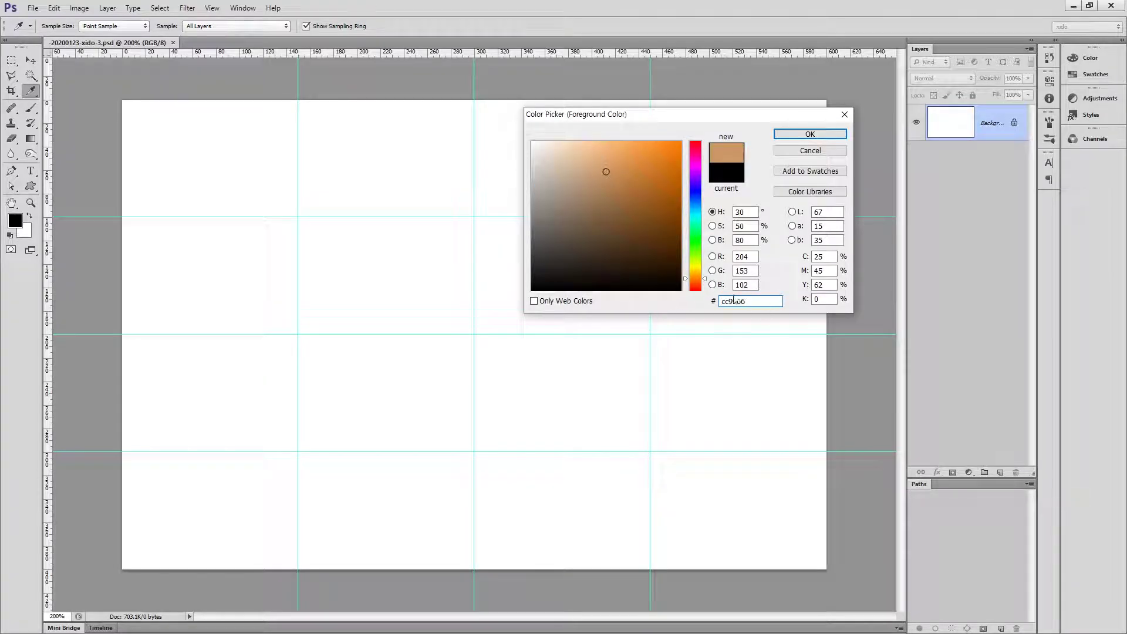
left_click(804, 132)
key("v")
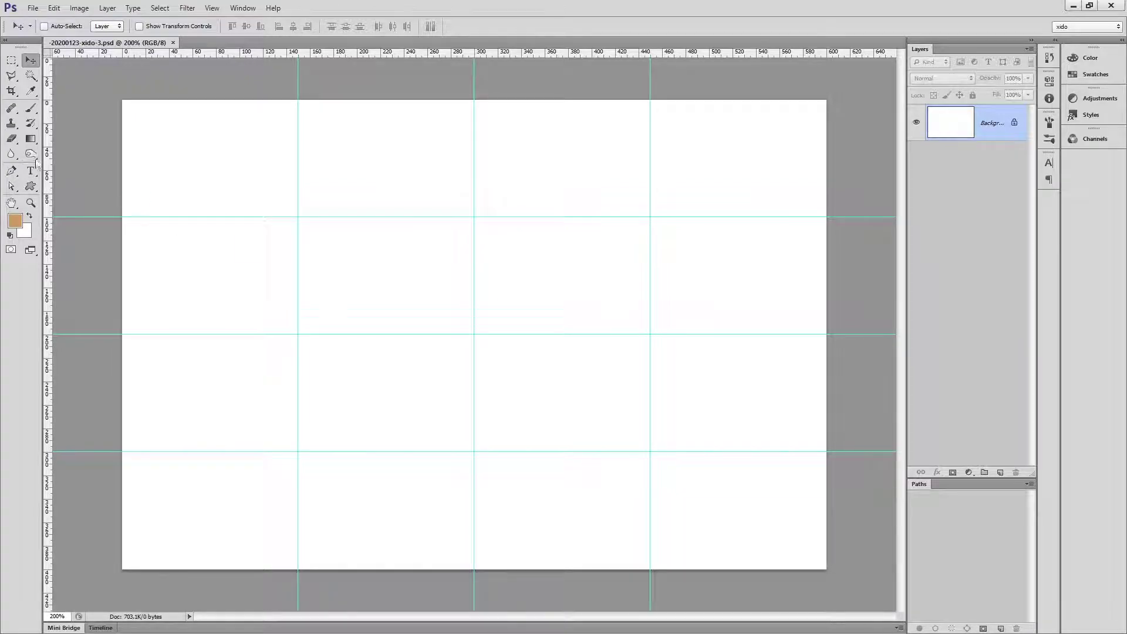
Try a Paint Bucket fill of the canvas with the foreground colour and undo it
mouse_move(31, 139)
left_mouse_down()
mouse_move(109, 140)
mouse_move(106, 155)
left_mouse_up()
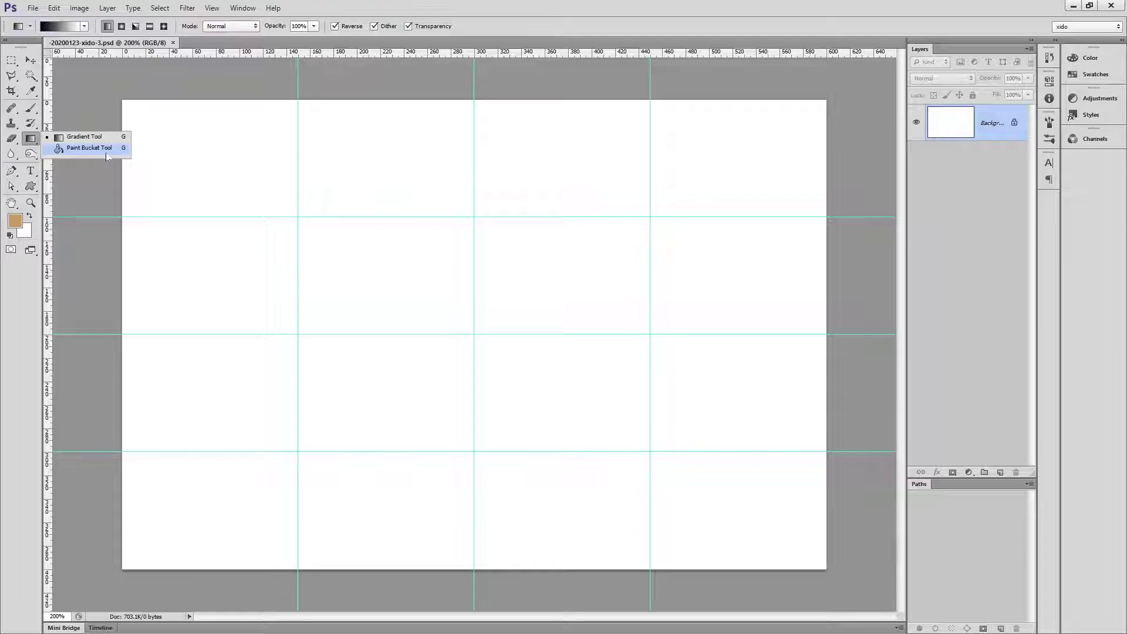
left_click(106, 152)
left_click(373, 376)
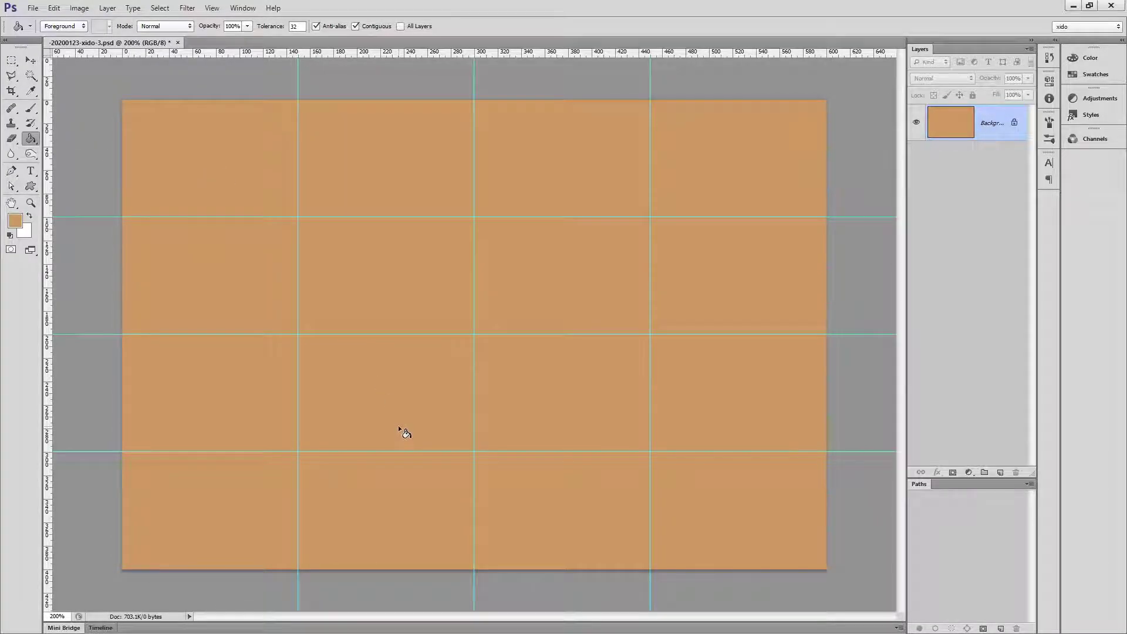
key("ctrl+z")
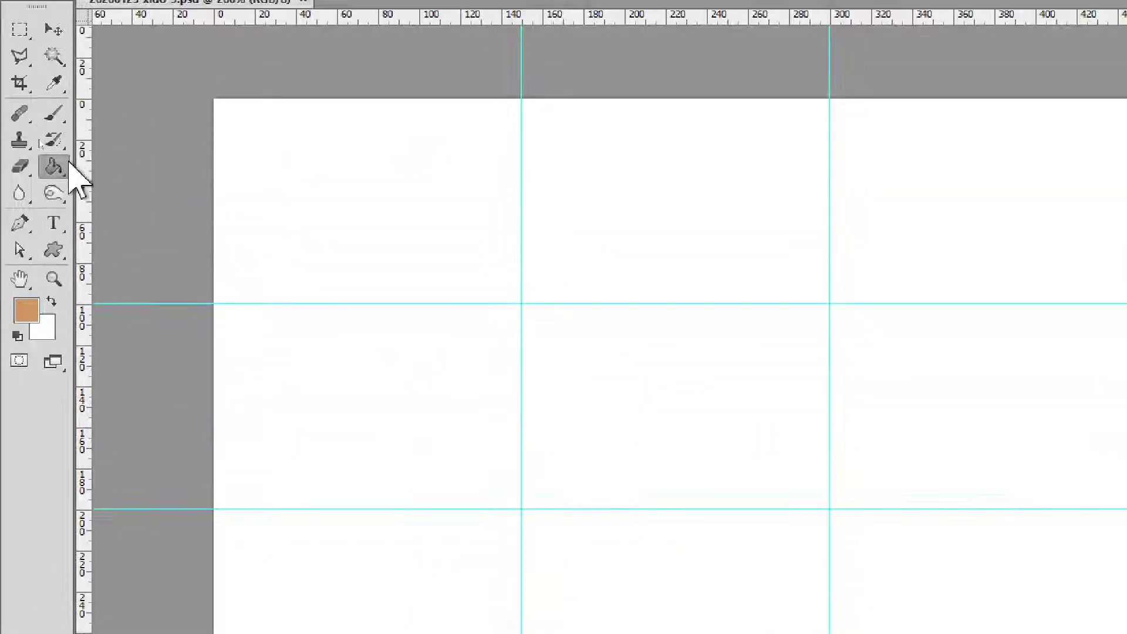
Fill the white Background layer with the tan foreground colour using the Paint Bucket tool
right_click(57, 166)
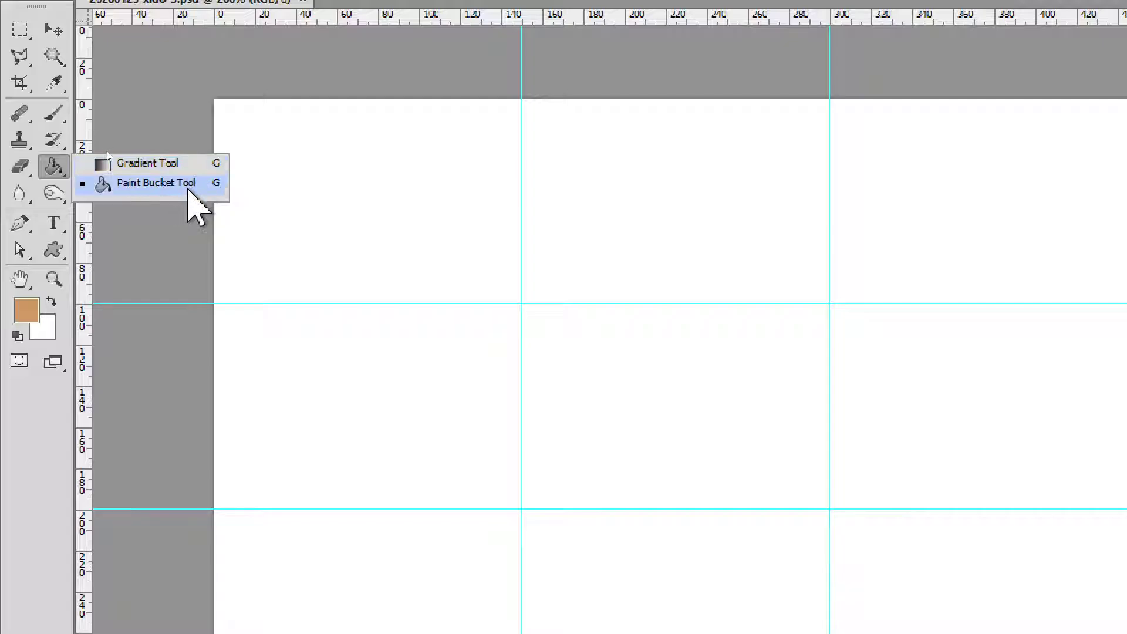
left_click(164, 183)
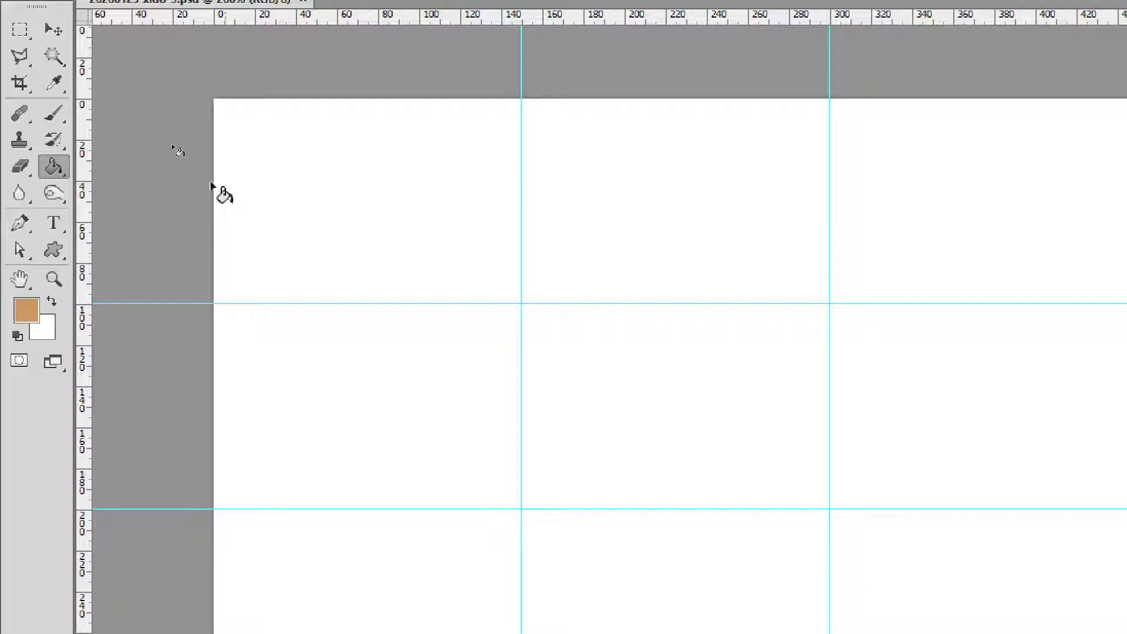
left_click(415, 195)
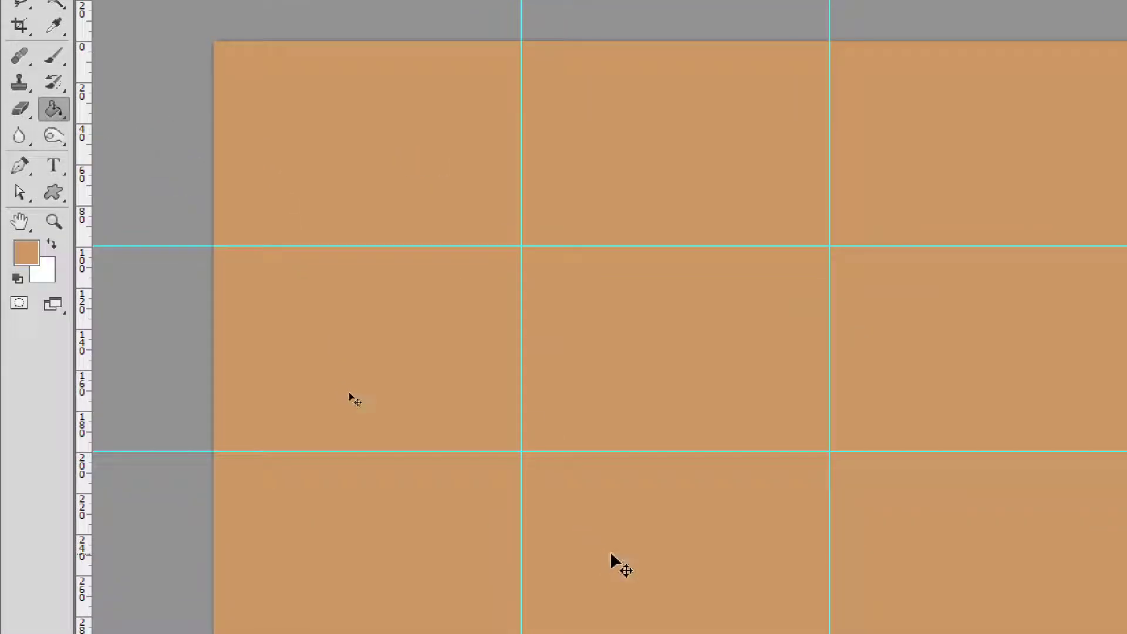
Undo the Paint Bucket fill and fill the Background layer directly with the tan foreground colour, finishing with the Move tool active
key("ctrl+z")
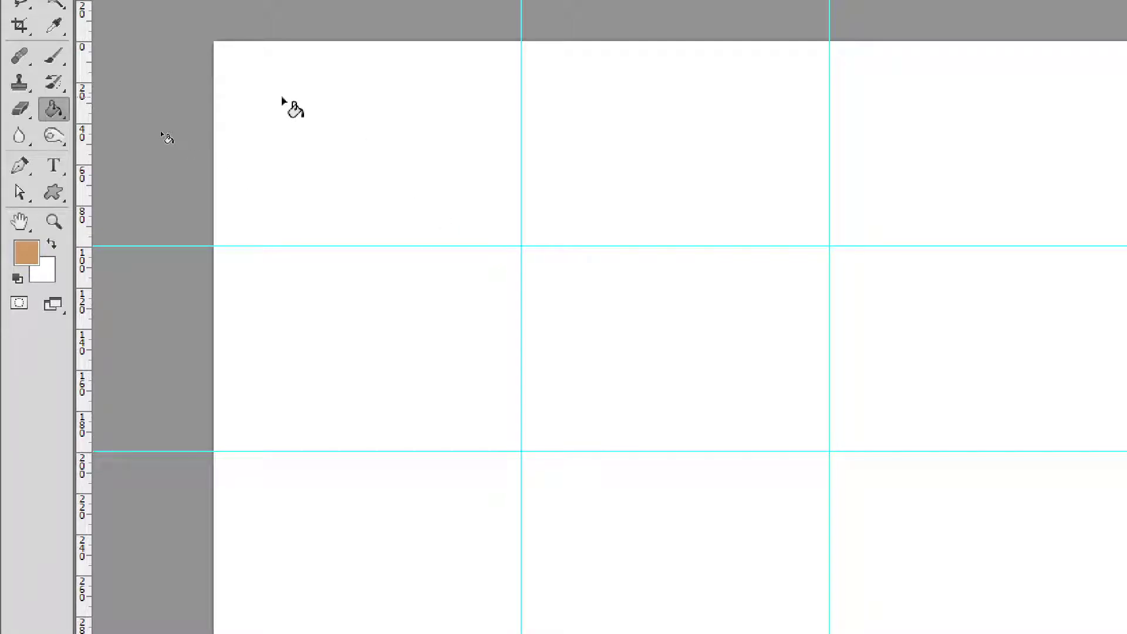
left_click(30, 254)
key("alt+BackSpace")
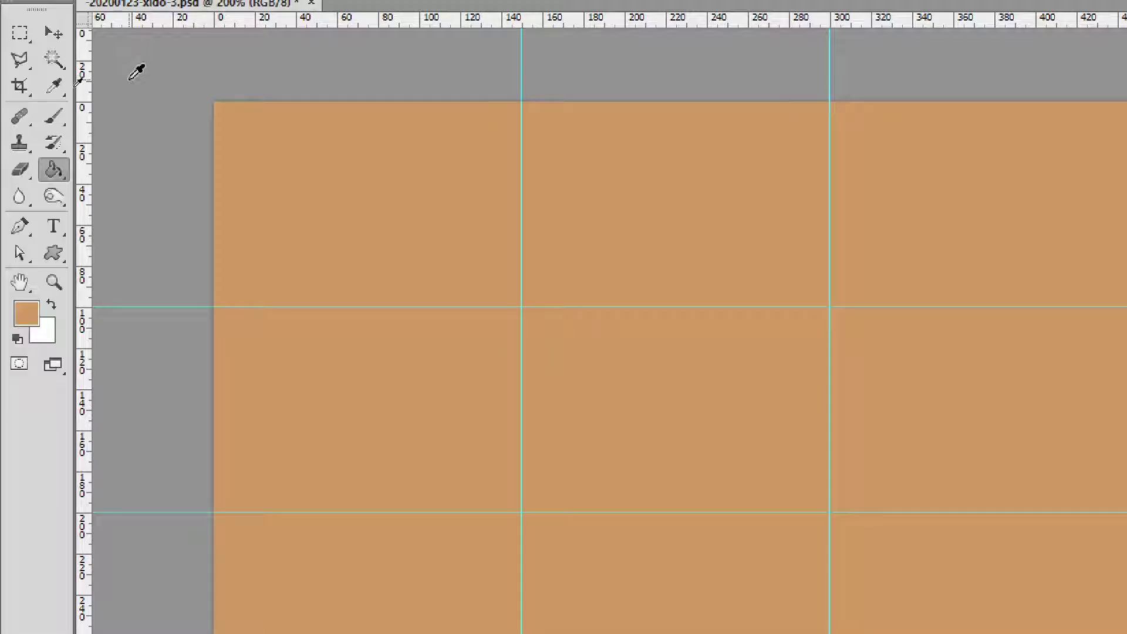
key("v")
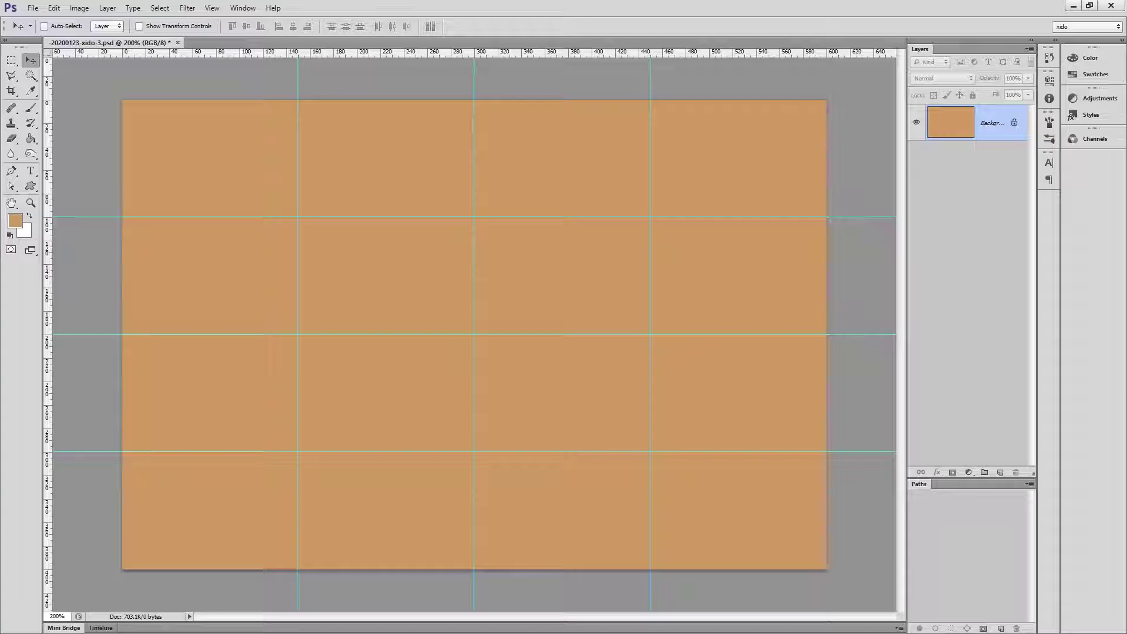
Open the source images 1급-7.jpg to 1급-11.jpg from the 소스파일 folder in File Explorer as Photoshop documents
key("alt+Tab")
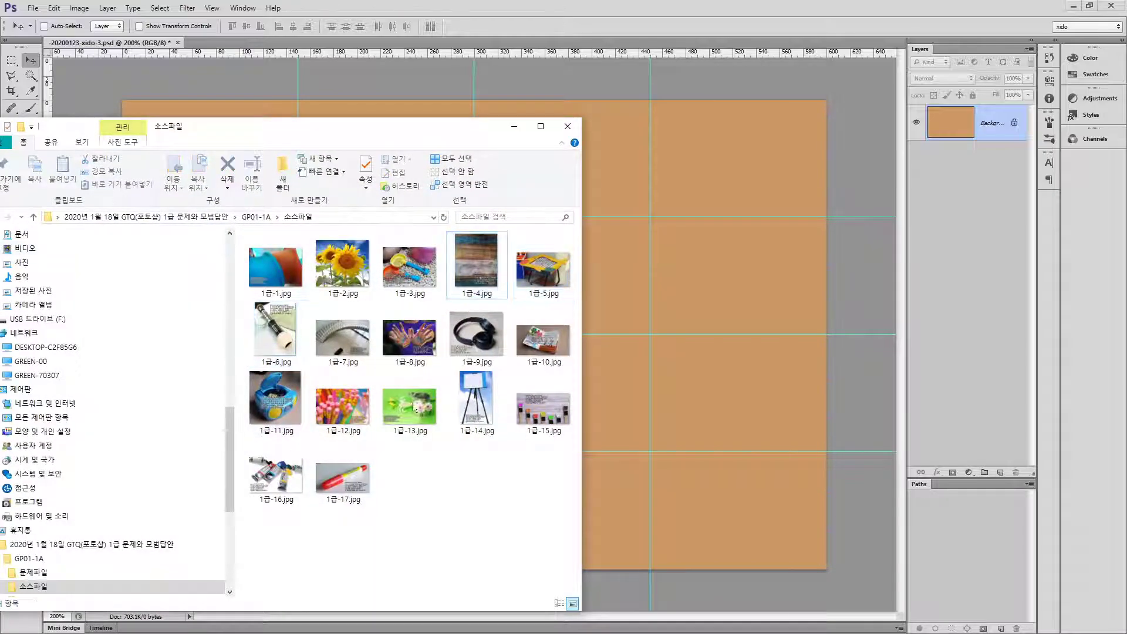
left_click(336, 337)
left_click(476, 334, "shift")
left_click_drag(476, 334, 414, 4)
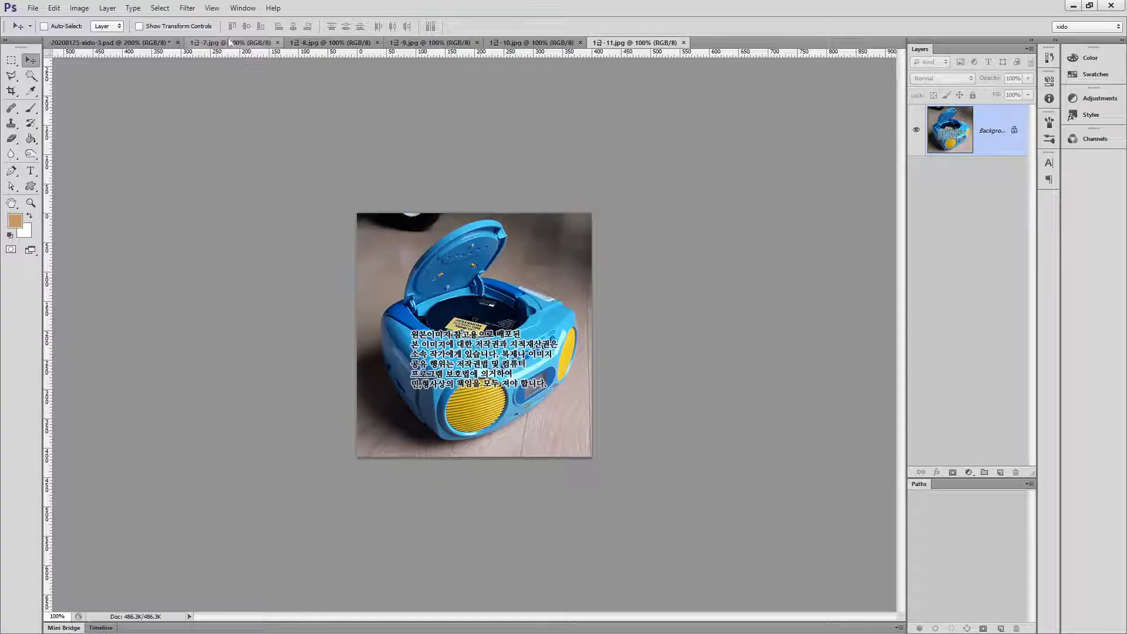
Deselect everything in the 1급-7.jpg staircase image and duplicate its Background onto a new layer
left_click(230, 42)
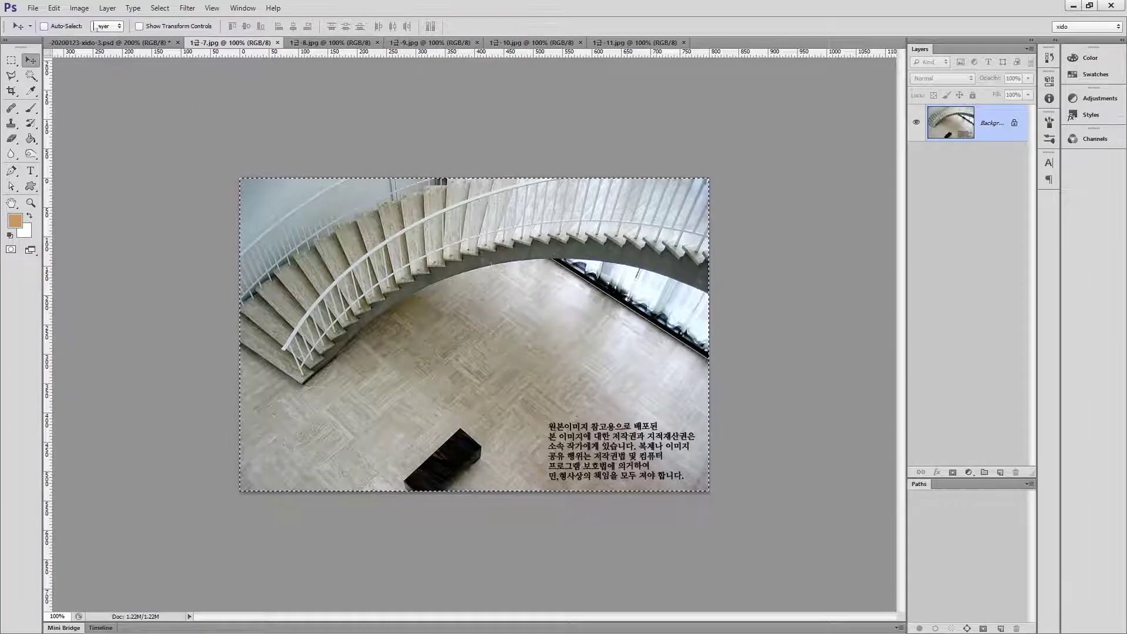
key("ctrl+d")
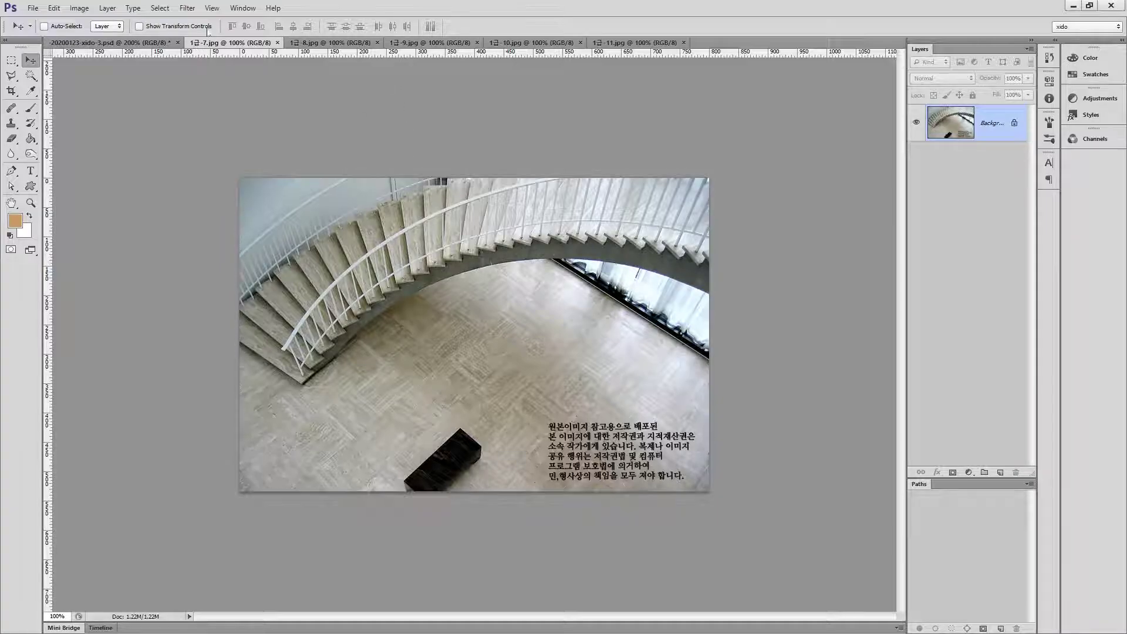
key("ctrl+j")
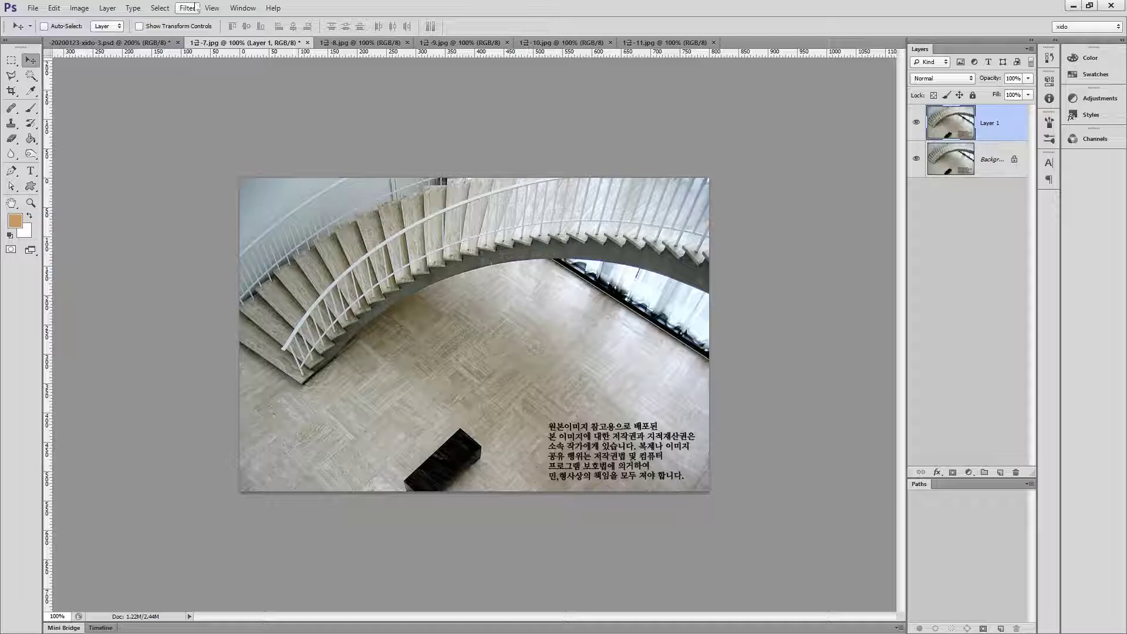
Apply the Crosshatch filter from the Filter Gallery to the duplicated staircase layer with a Stroke Length of 15
left_click(195, 8)
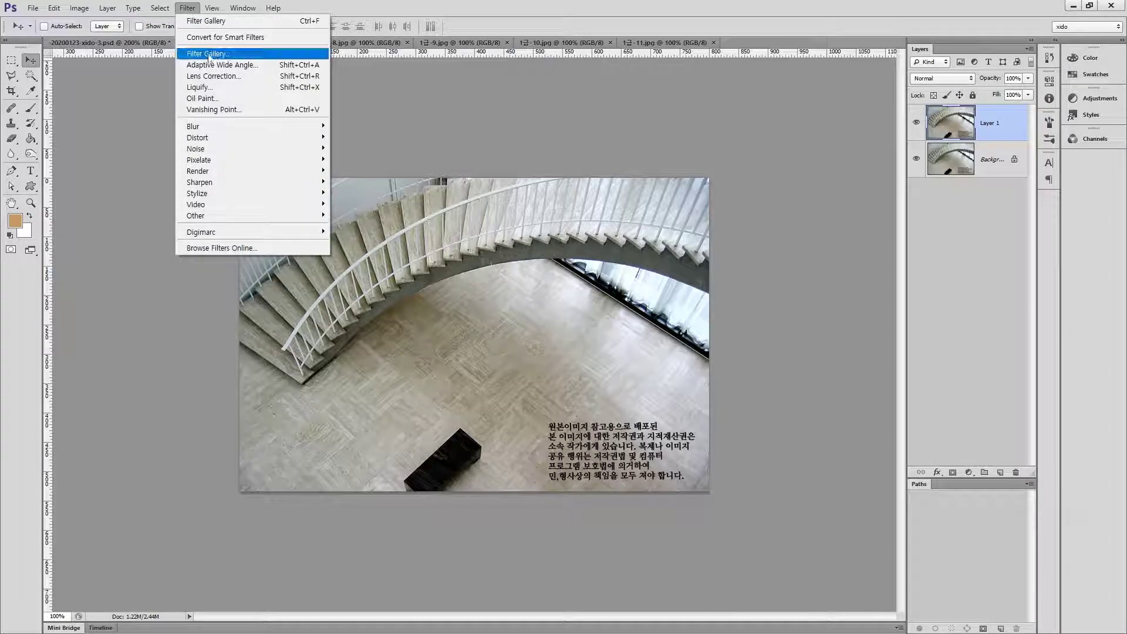
left_click(208, 54)
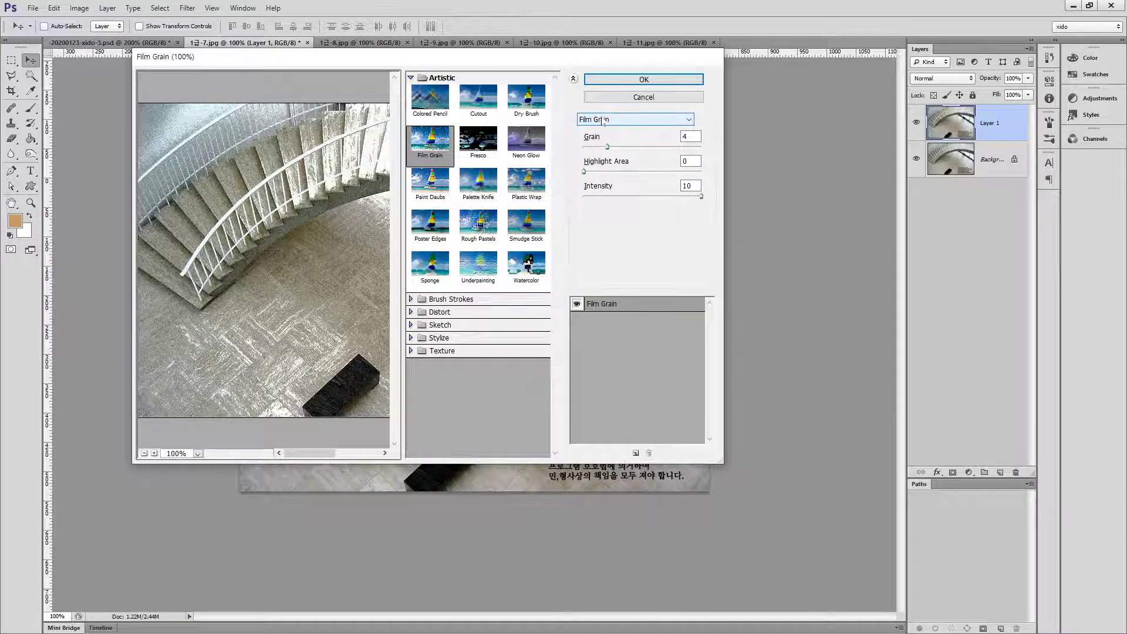
left_click(604, 120)
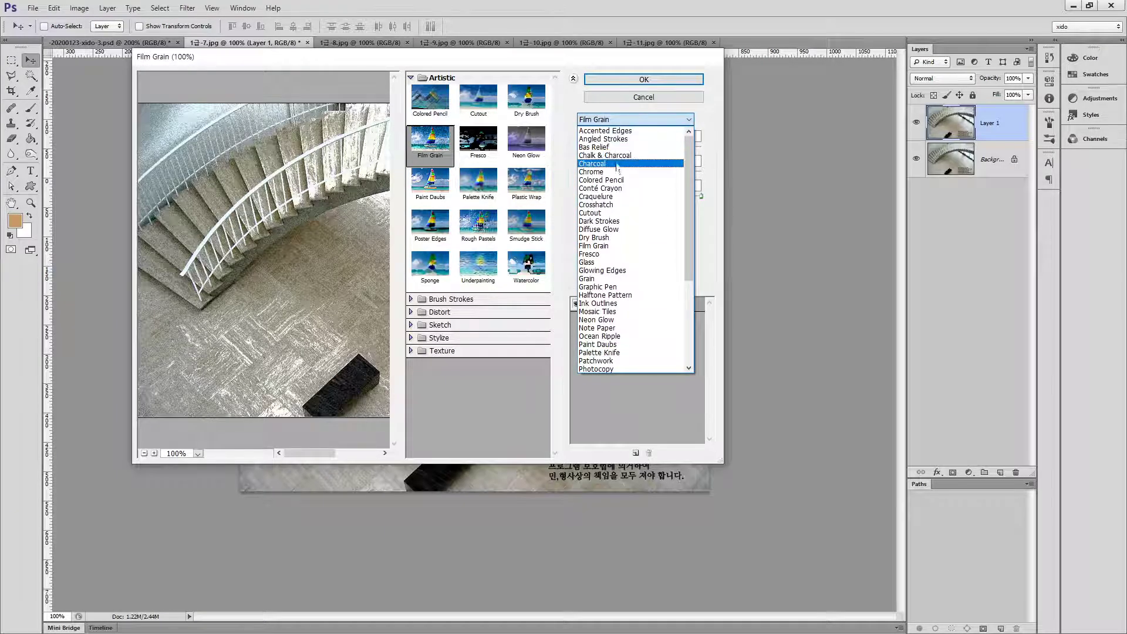
left_click(605, 204)
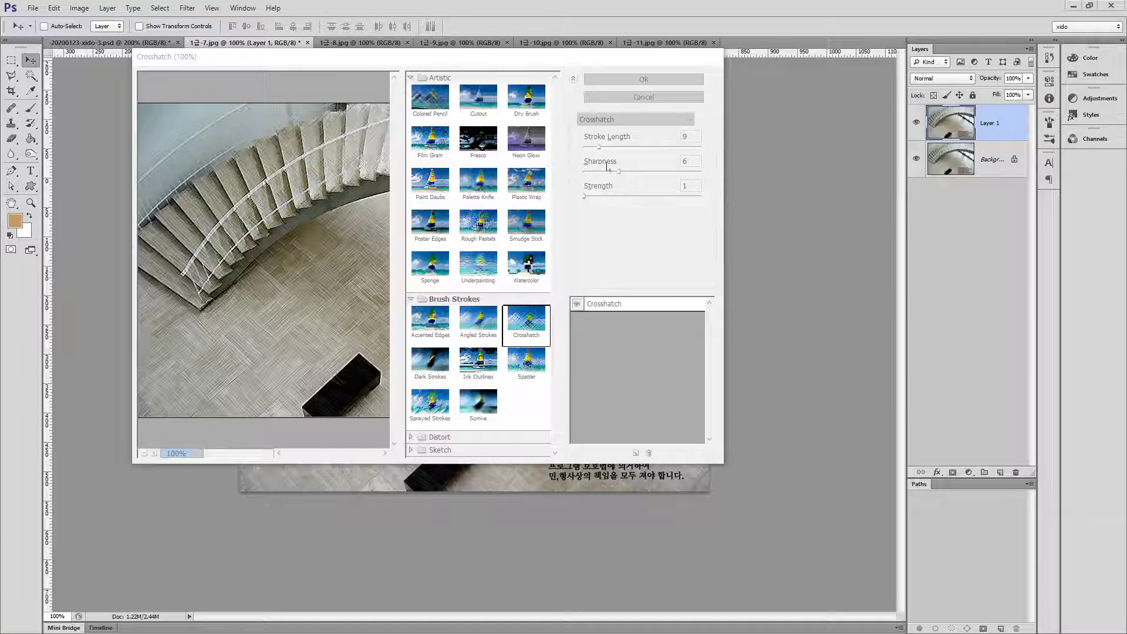
left_click_drag(600, 147, 614, 148)
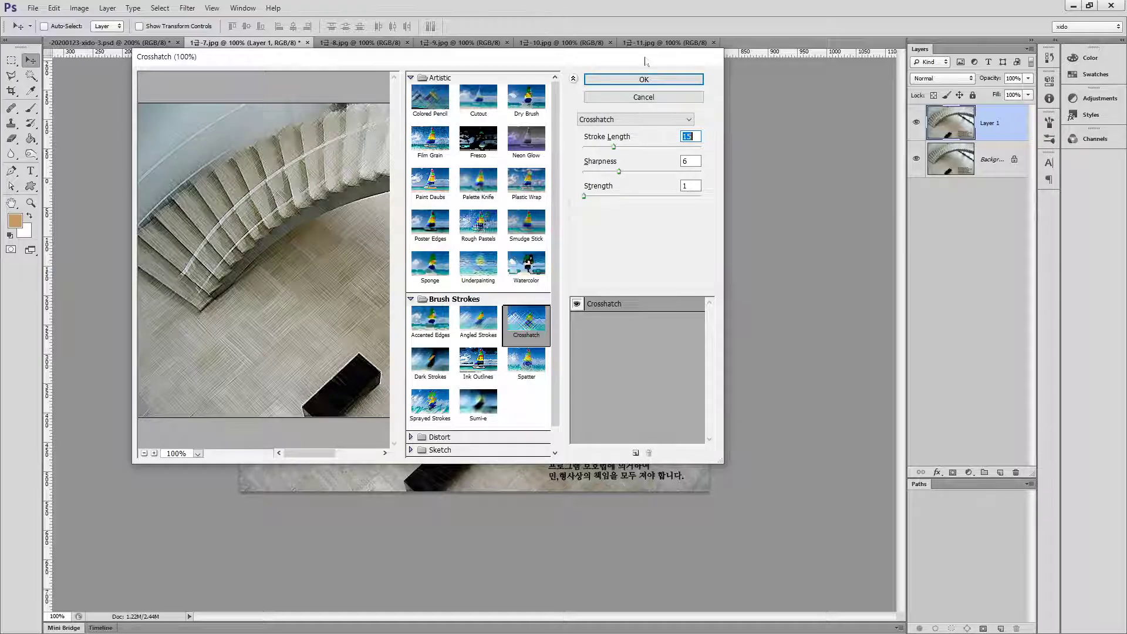
left_click(646, 80)
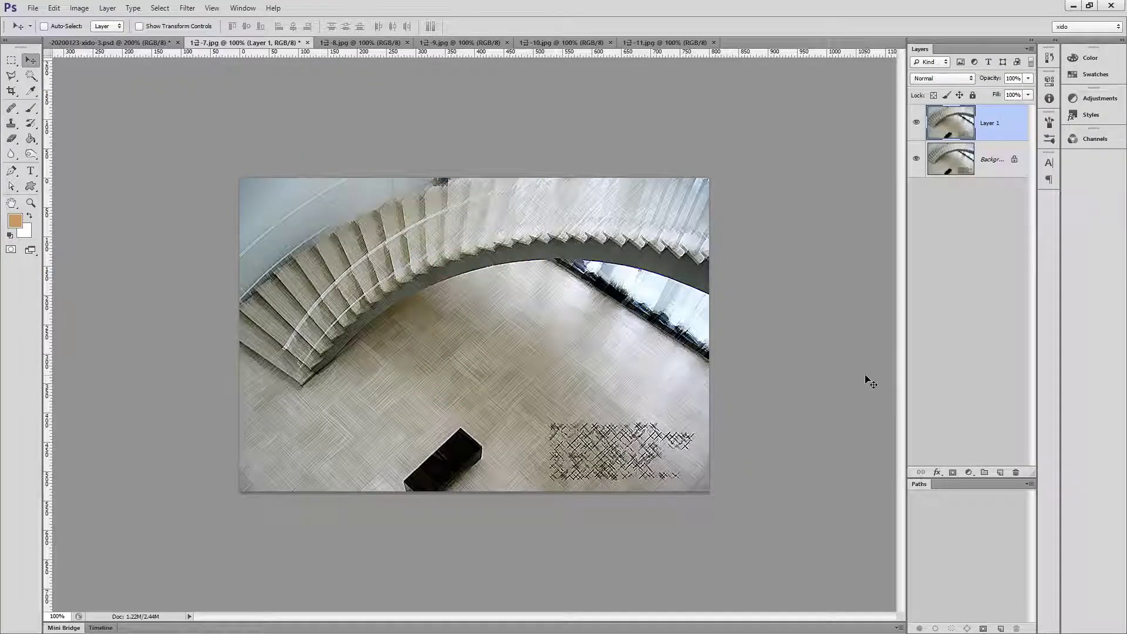
Copy the crosshatched staircase into the -20200123-xido-3.psd document and use Free Transform to lower it and shrink it slightly
left_click_drag(871, 382, 749, 498)
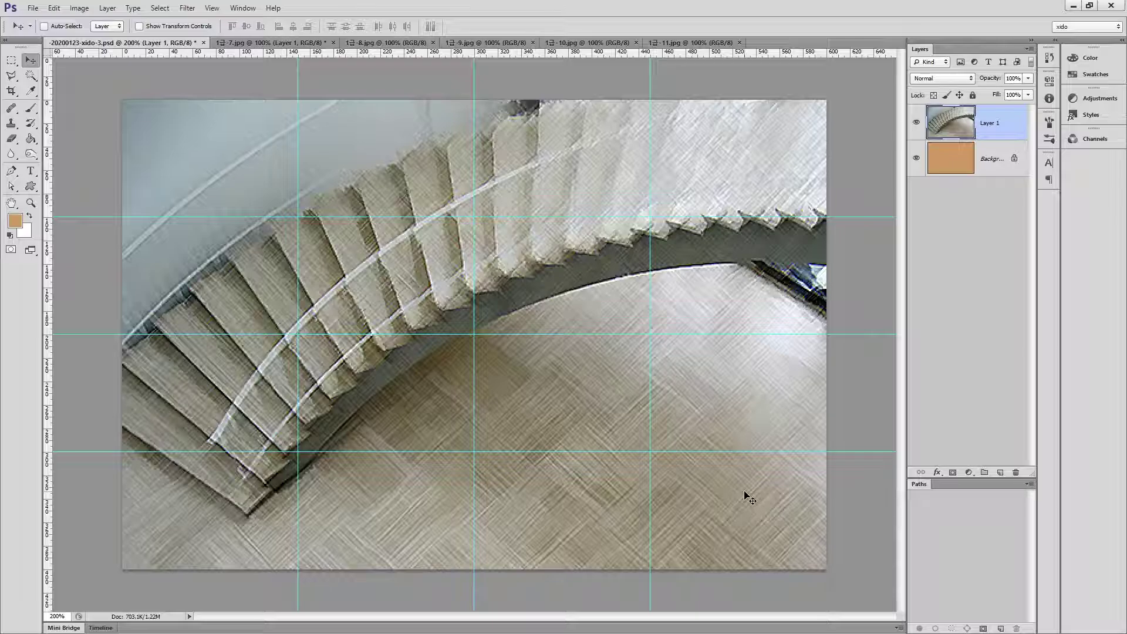
key("ctrl+minus")
key("ctrl+minus")
key("ctrl+minus")
key("ctrl+t")
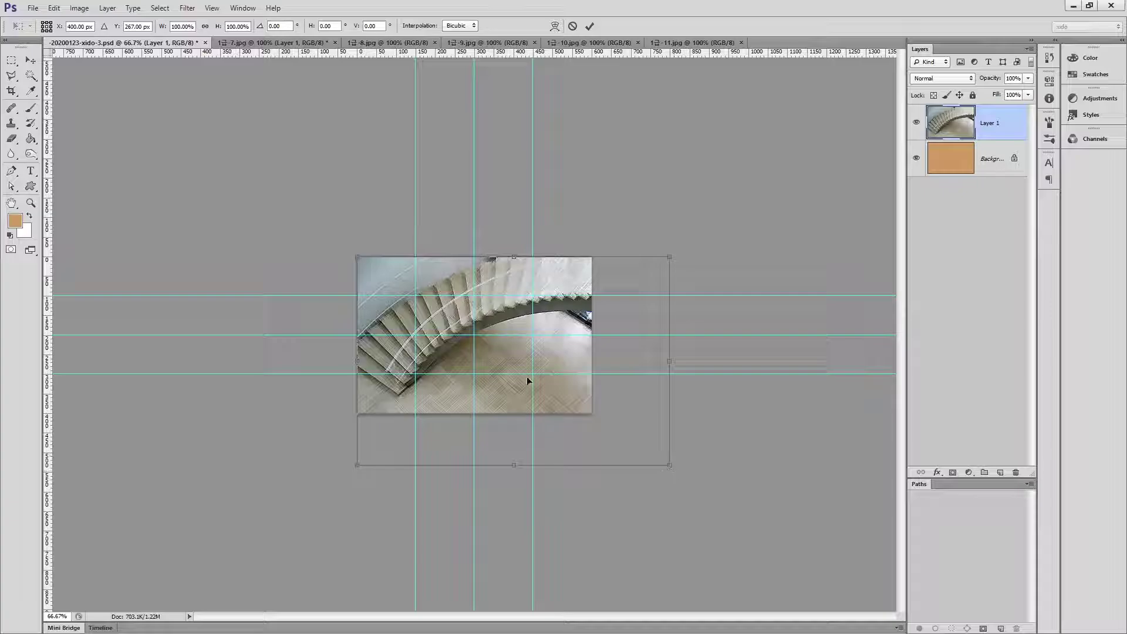
left_click_drag(551, 384, 547, 431)
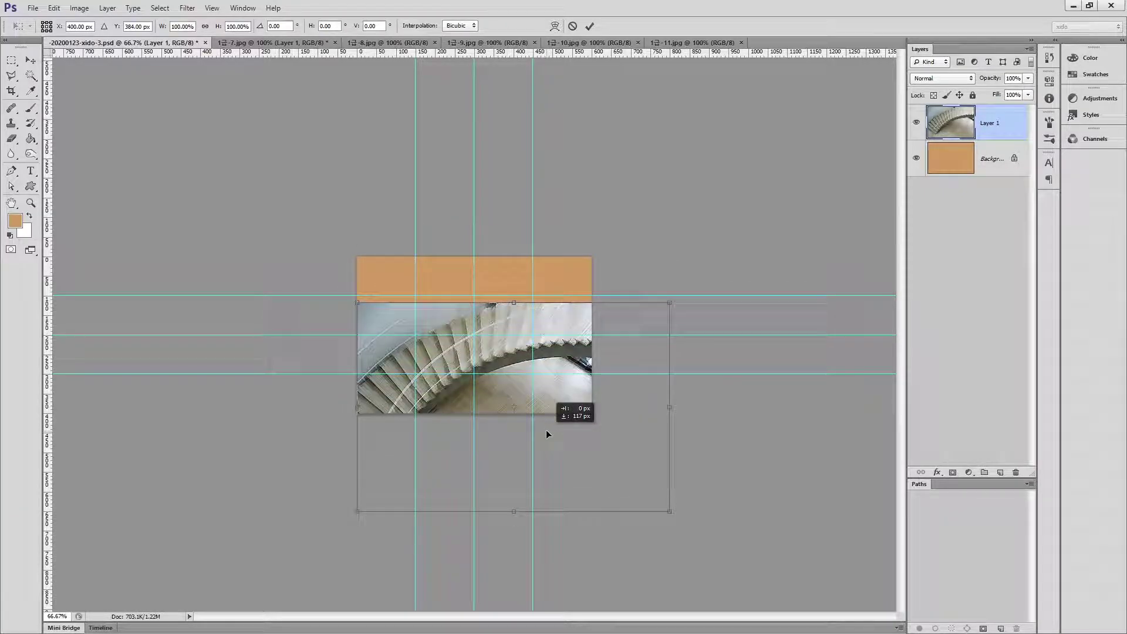
left_click_drag(669, 303, 678, 333)
key("Return")
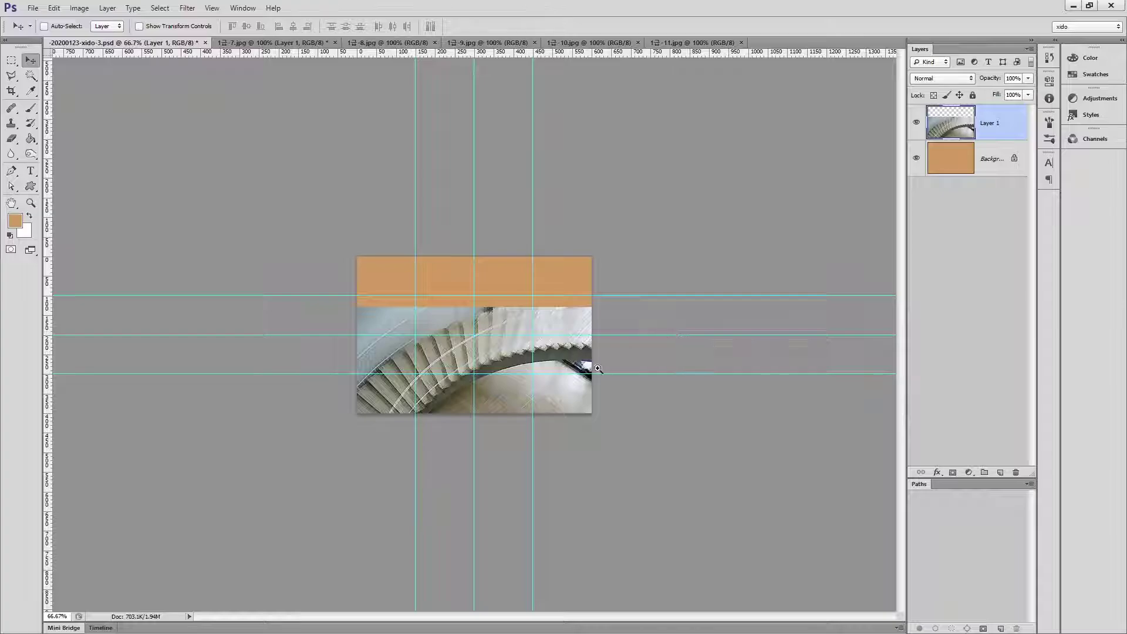
Reposition the staircase layer vertically so its upper edge lies about 150 px below the canvas's upper edge
key("ctrl+plus")
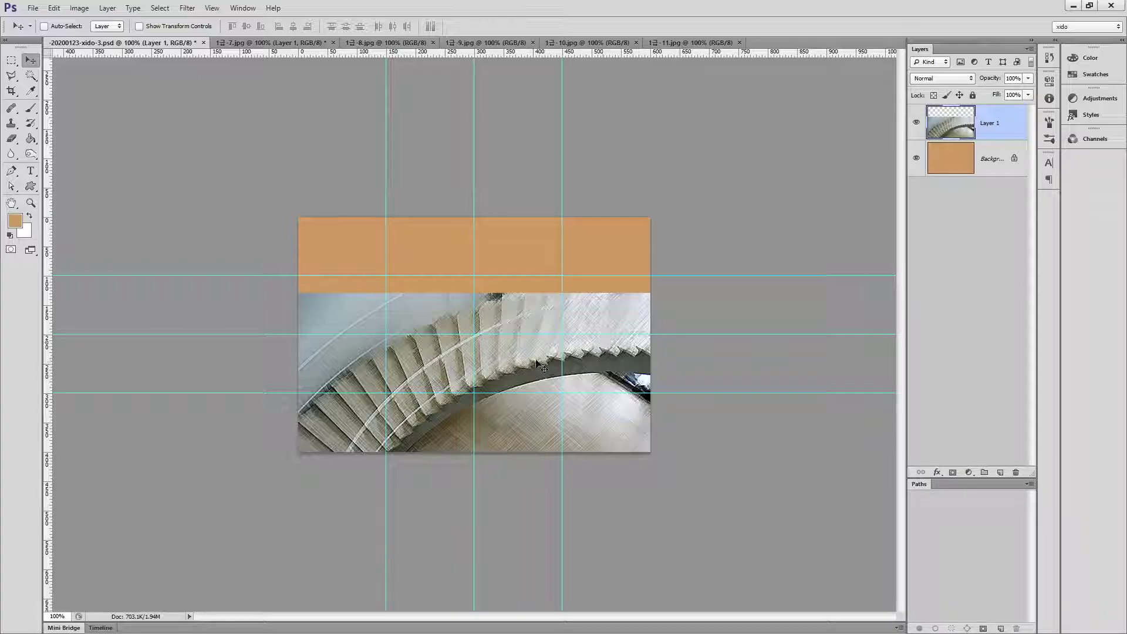
mouse_move(532, 367)
left_mouse_down()
mouse_move(532, 306)
mouse_move(528, 351)
left_mouse_up()
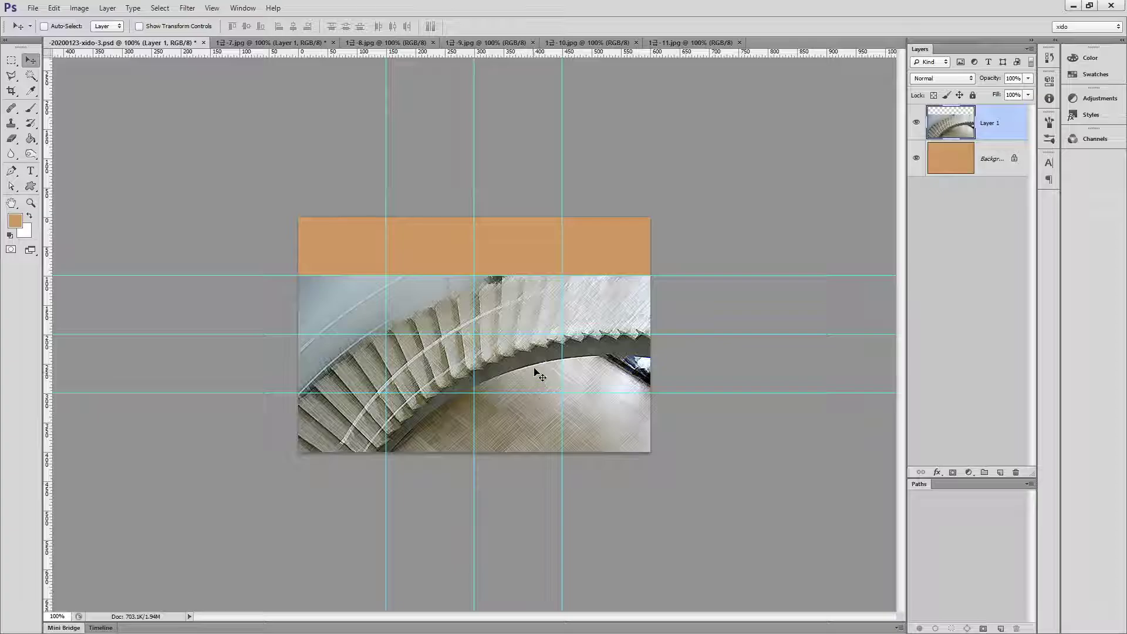
left_click_drag(532, 376, 534, 400)
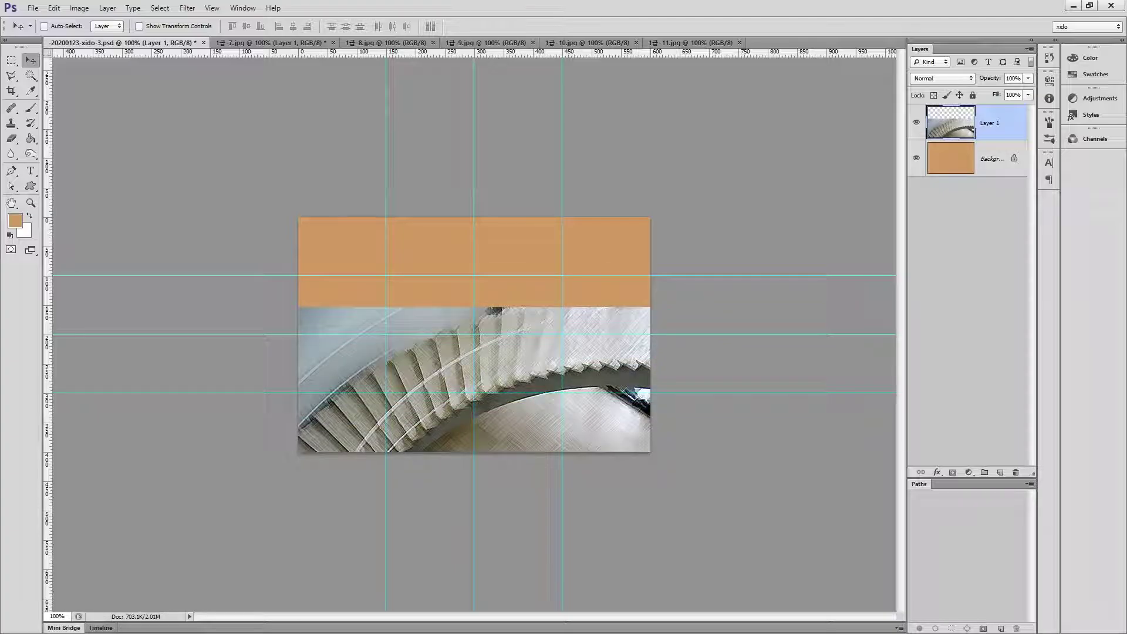
Check the 1급-7.jpg layer mask instruction in the Acrobat Reader PDF and add a layer mask to Layer 1 in Photoshop
key("alt+Tab")
scroll(336, 121, "up", 5)
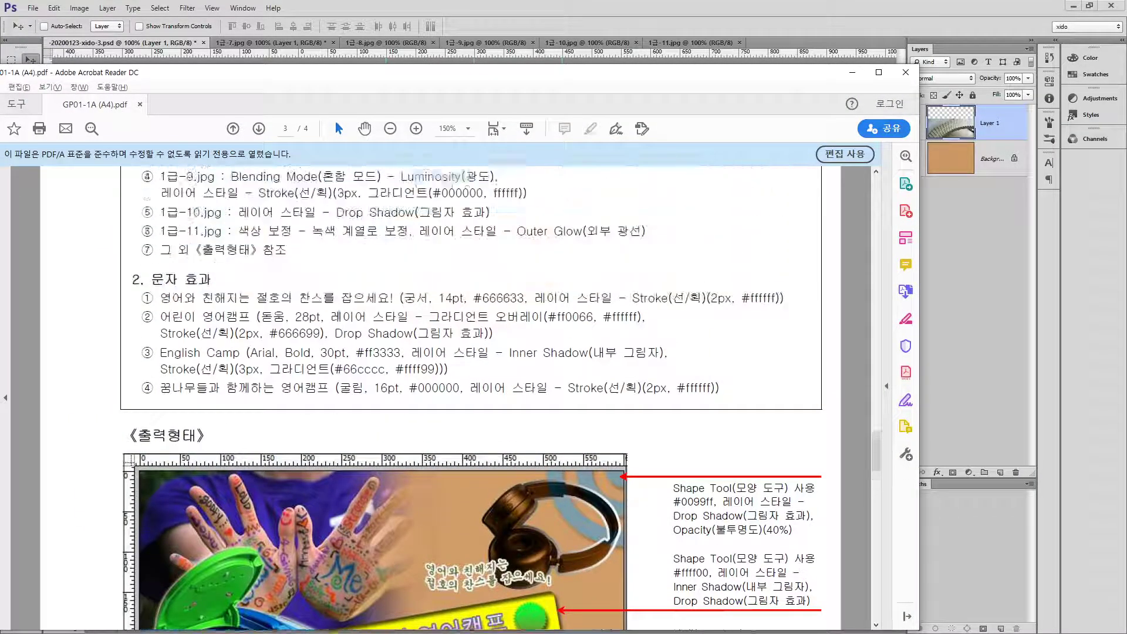
scroll(338, 317, "up", 2)
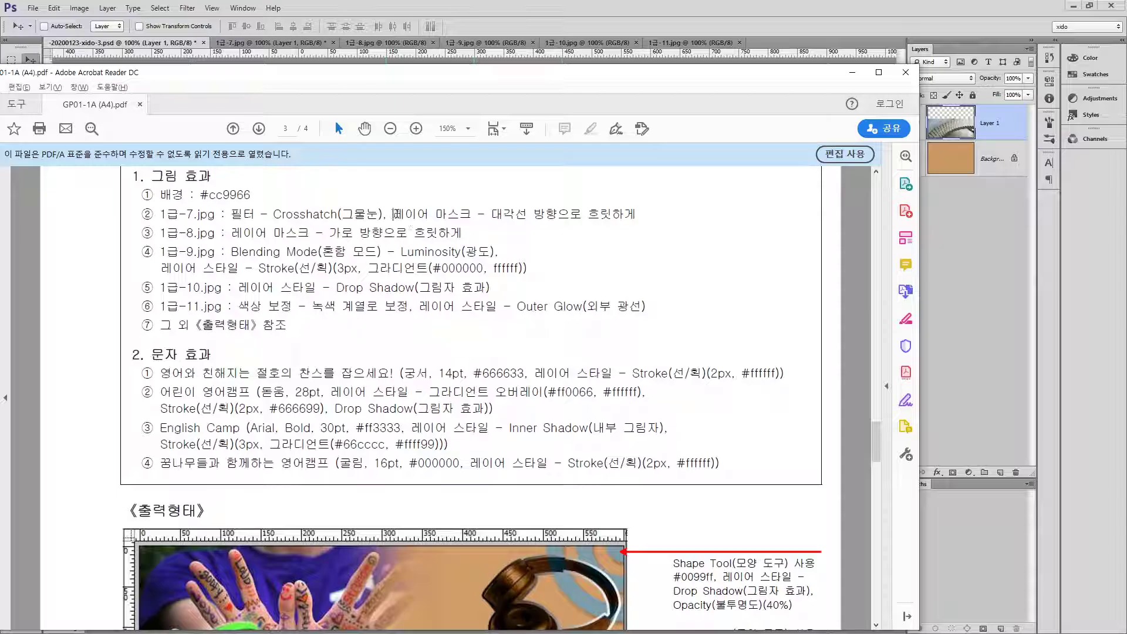
left_click_drag(393, 214, 627, 207)
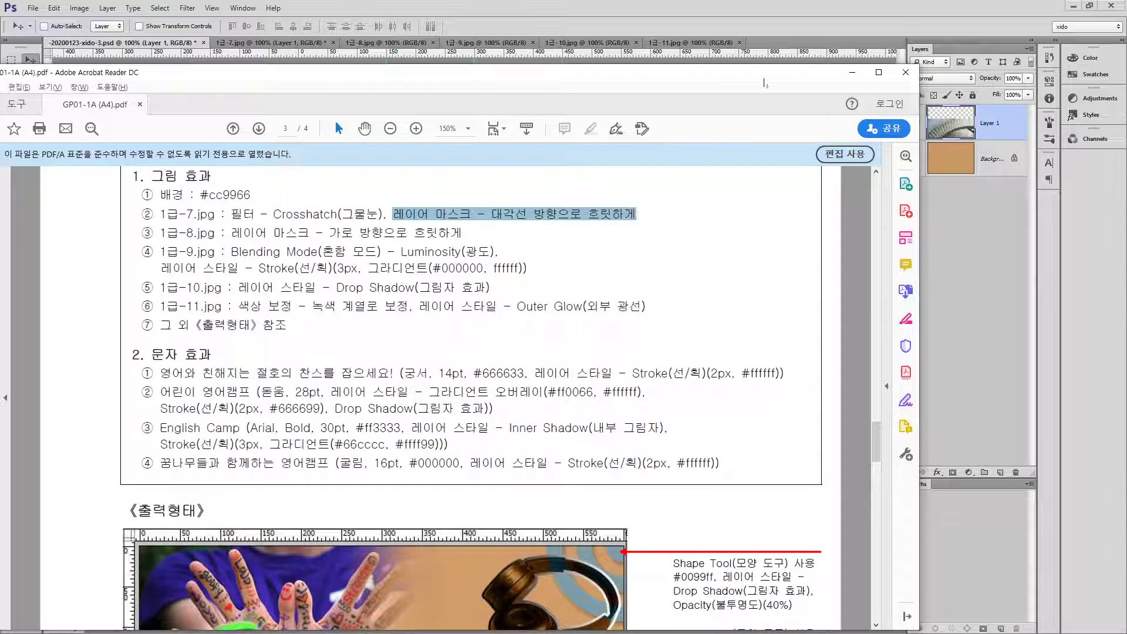
left_click(1010, 201)
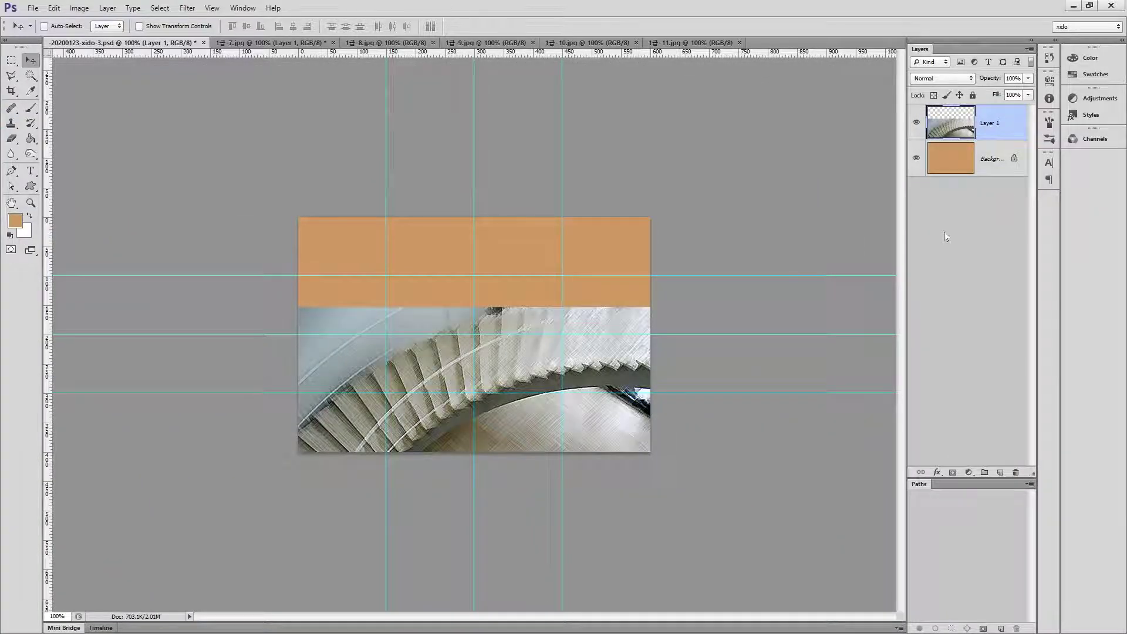
left_click(954, 473)
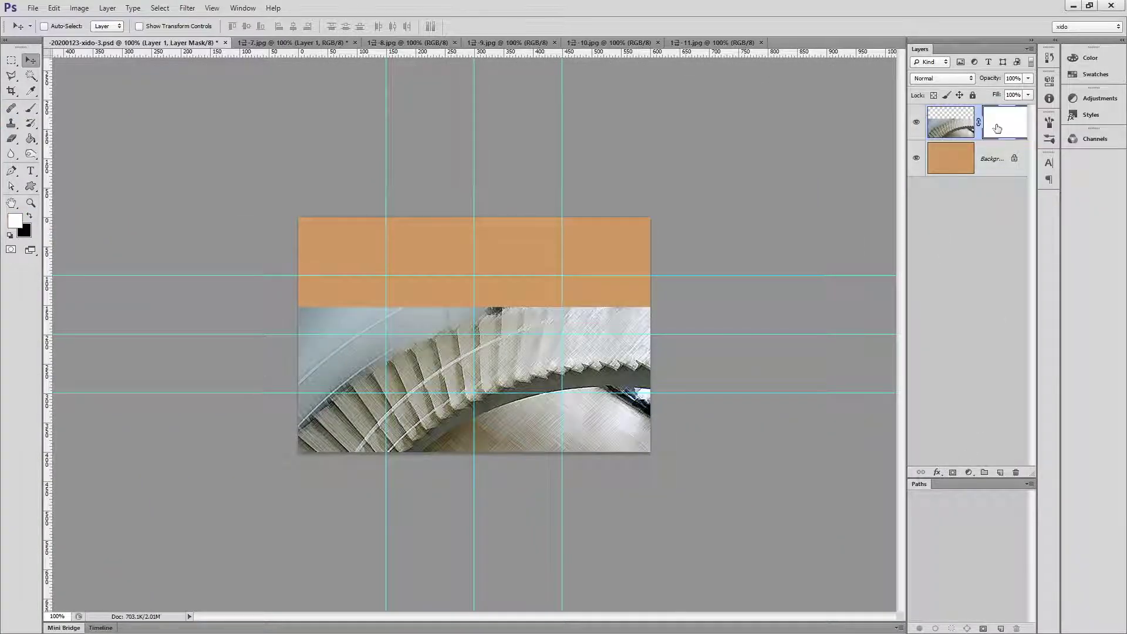
Make the Layers panel wider and shorter, and target Layer 1's mask
left_click(910, 238)
left_click_drag(906, 234, 844, 241)
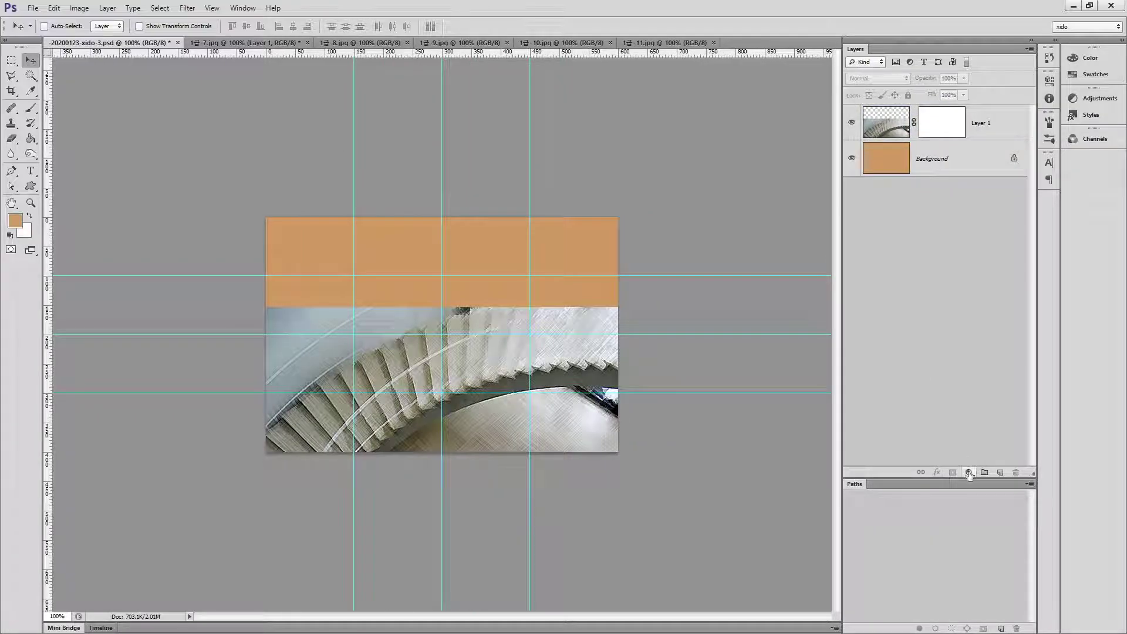
left_click_drag(969, 479, 940, 306)
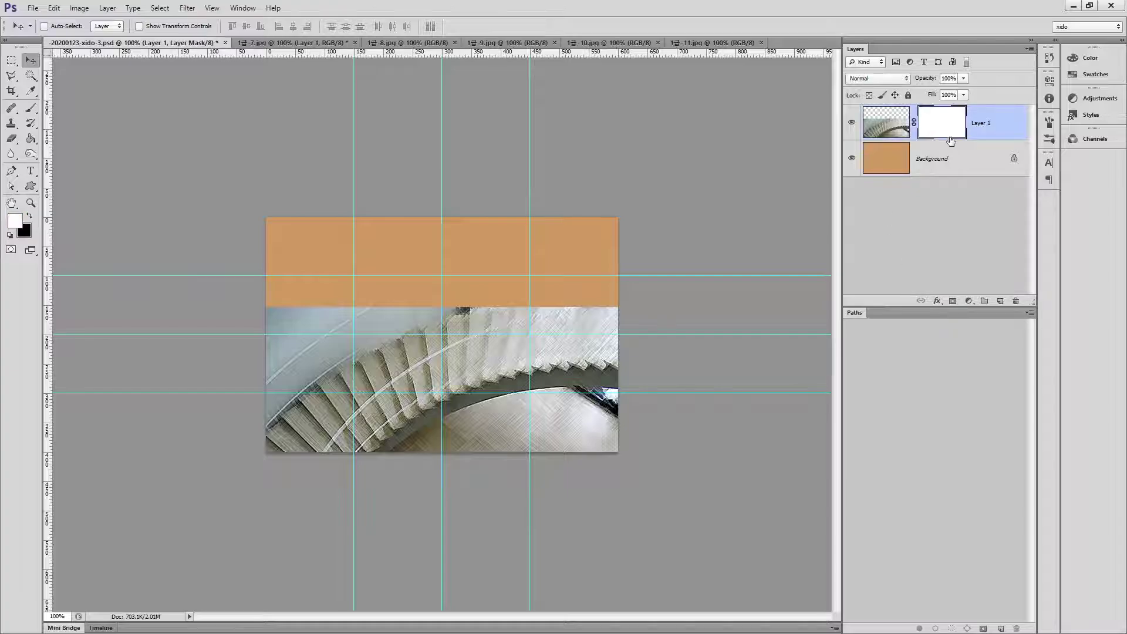
left_click(962, 122)
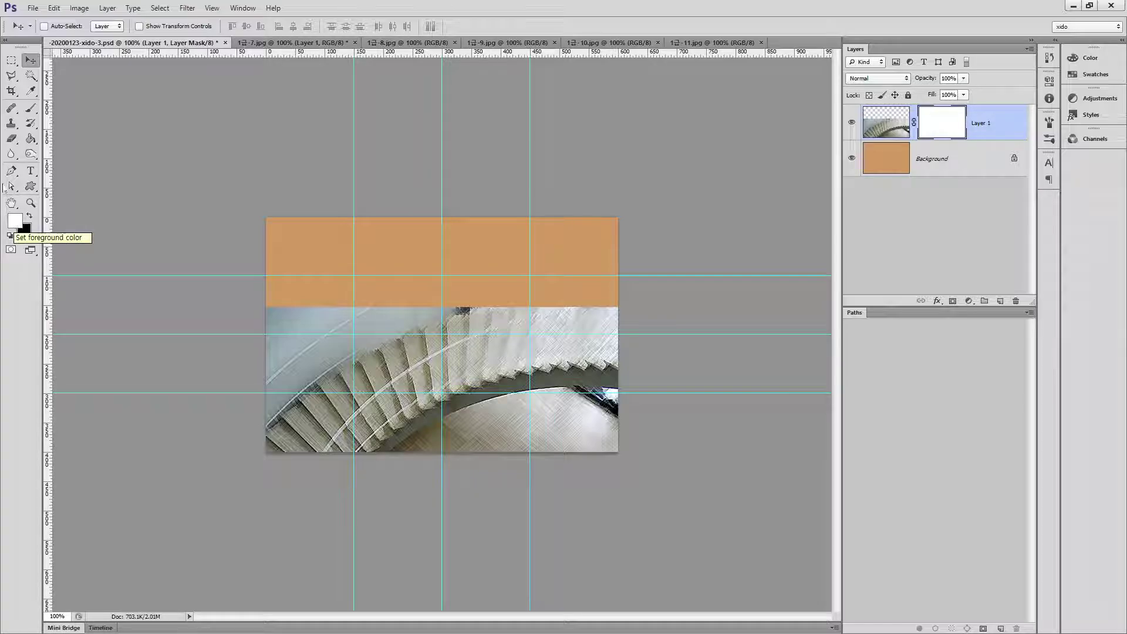
Set up the Gradient tool with the Black, White preset and Normal blending mode
left_click_drag(31, 139, 92, 142)
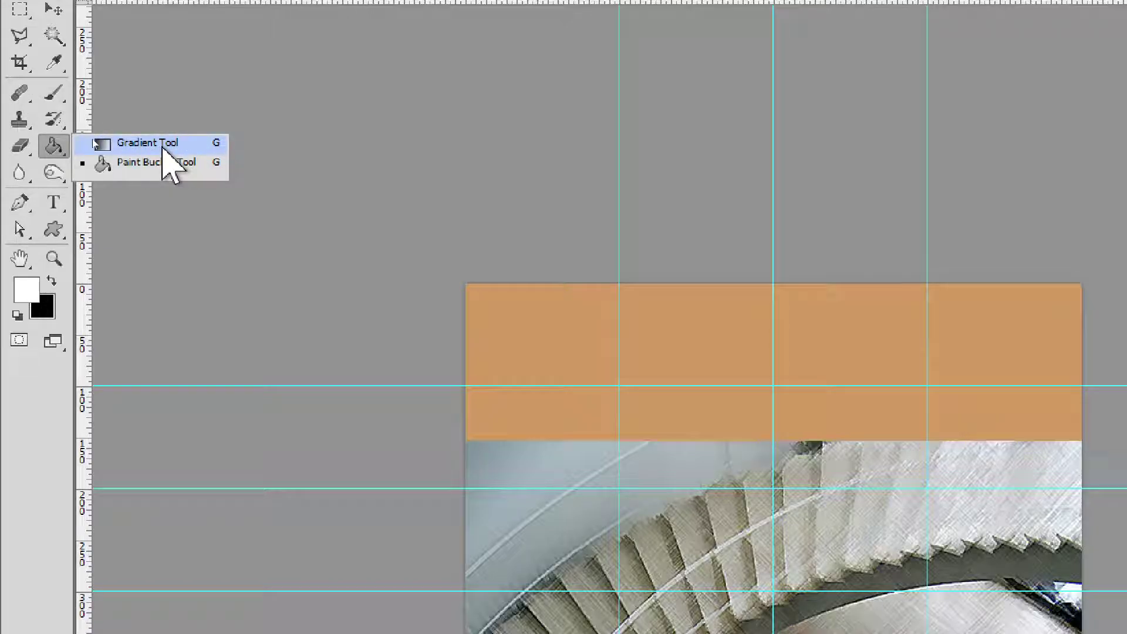
left_click(163, 147)
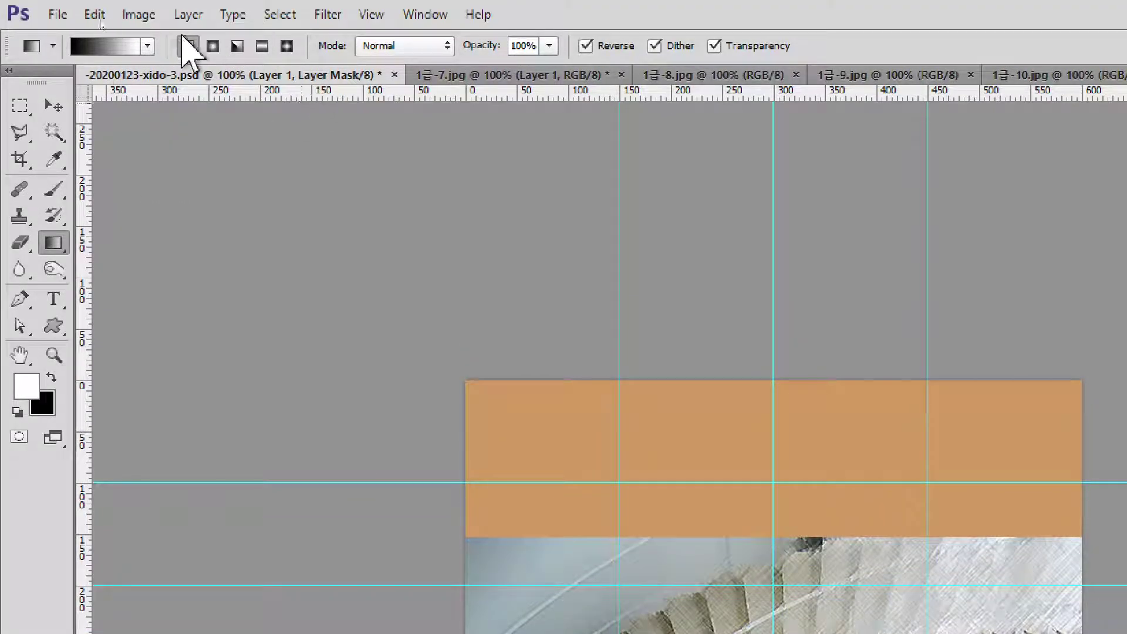
left_click(112, 52)
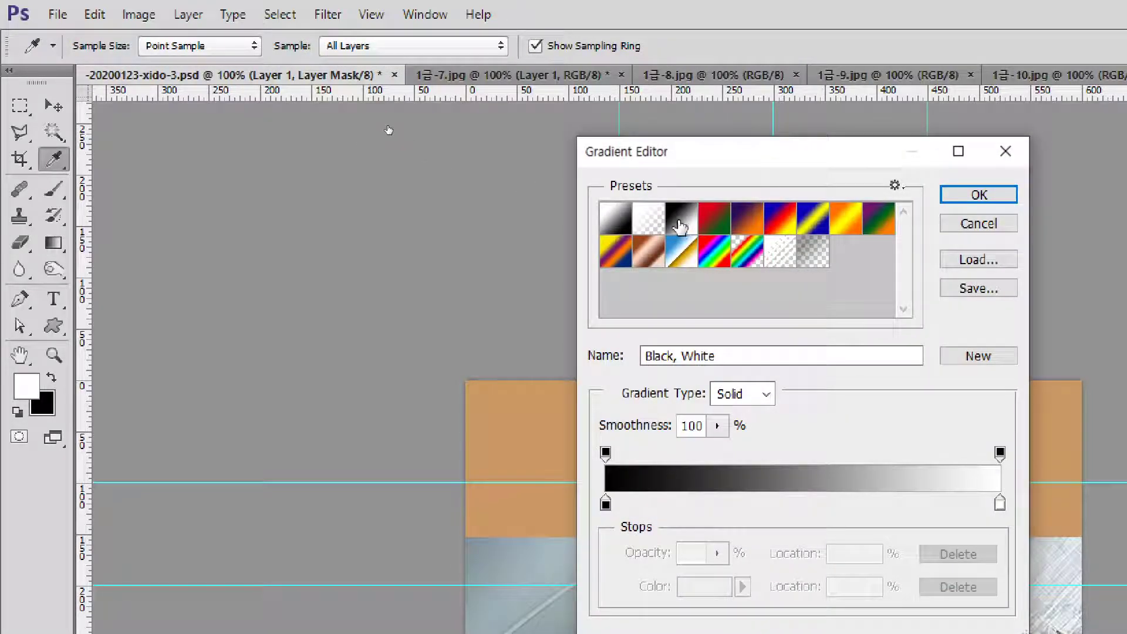
left_click(979, 194)
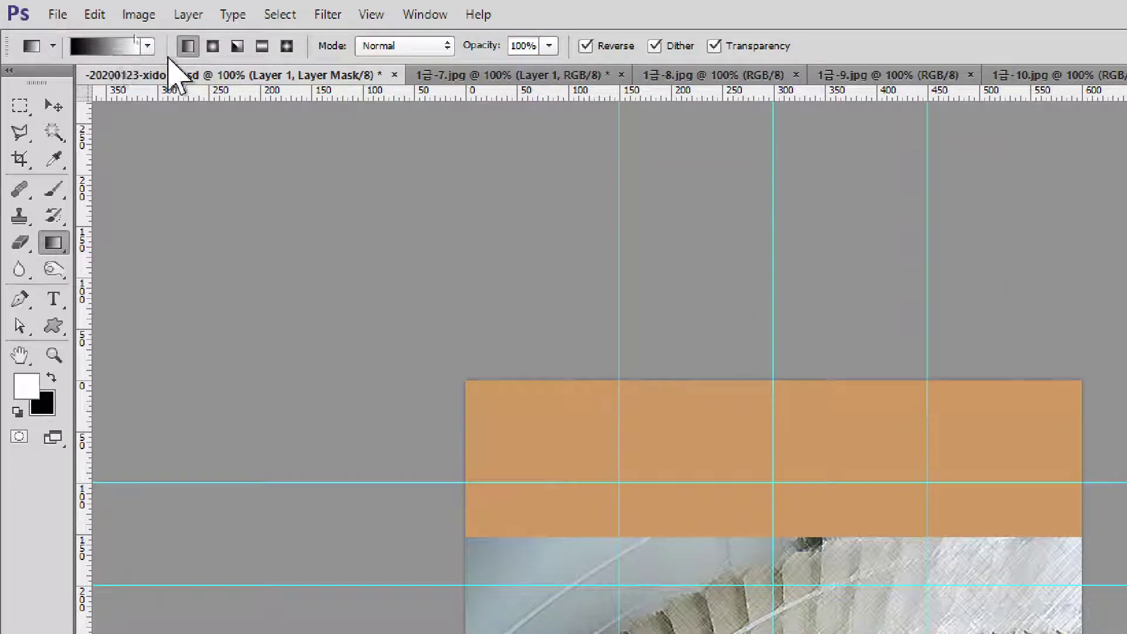
left_click(370, 47)
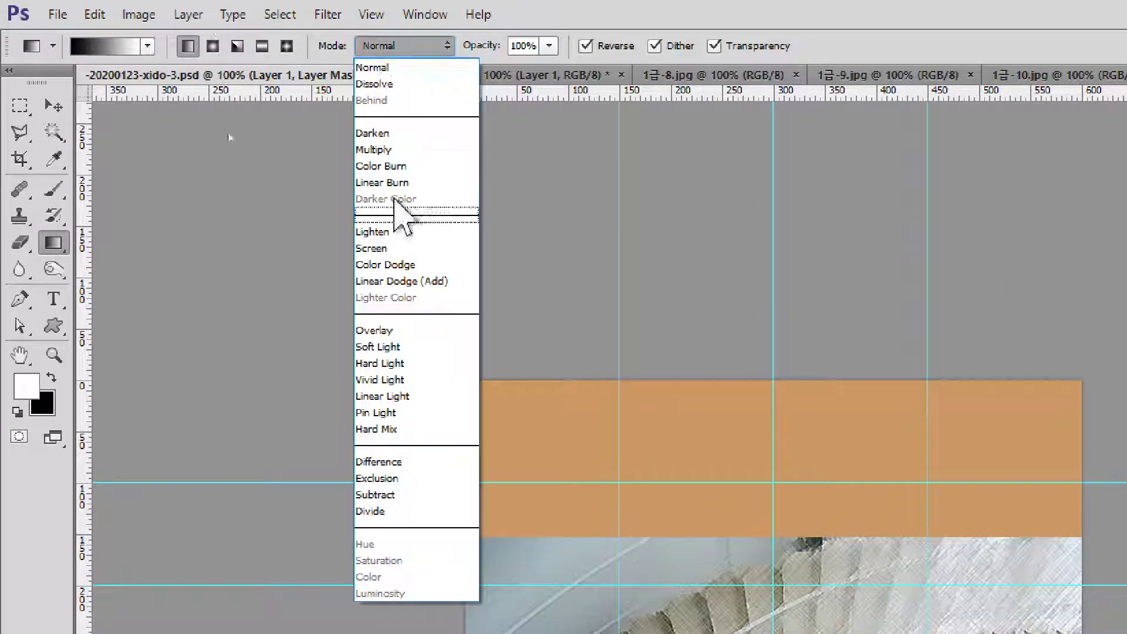
left_click(399, 67)
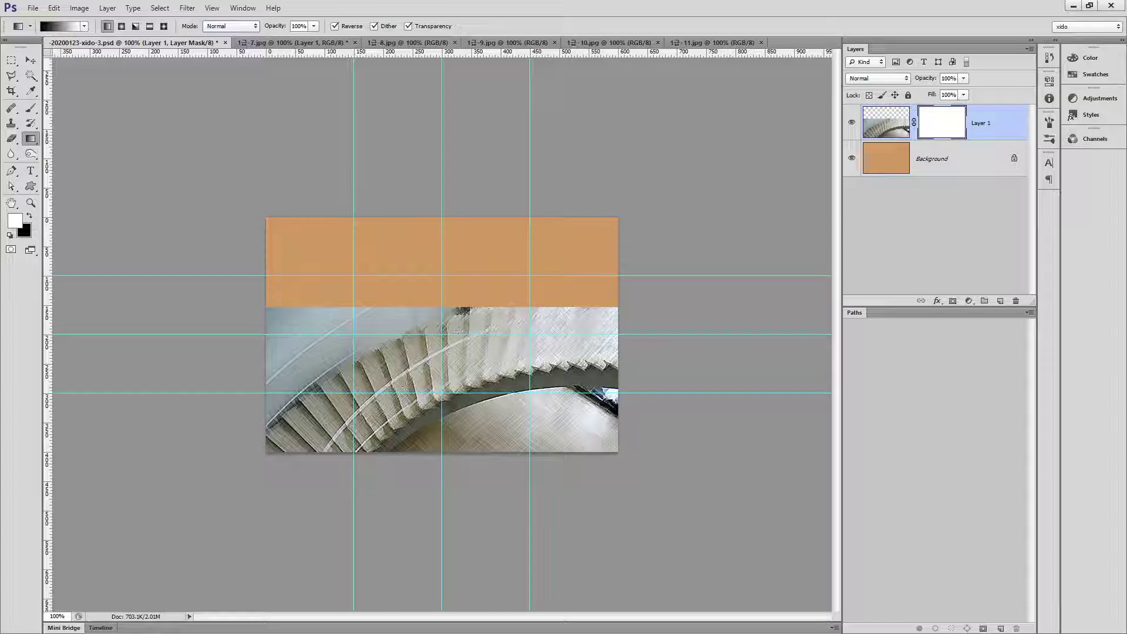
Draw a diagonal gradient on Layer 1's mask so the staircase fades out toward the canvas's upper-right corner
left_click_drag(406, 386, 585, 275)
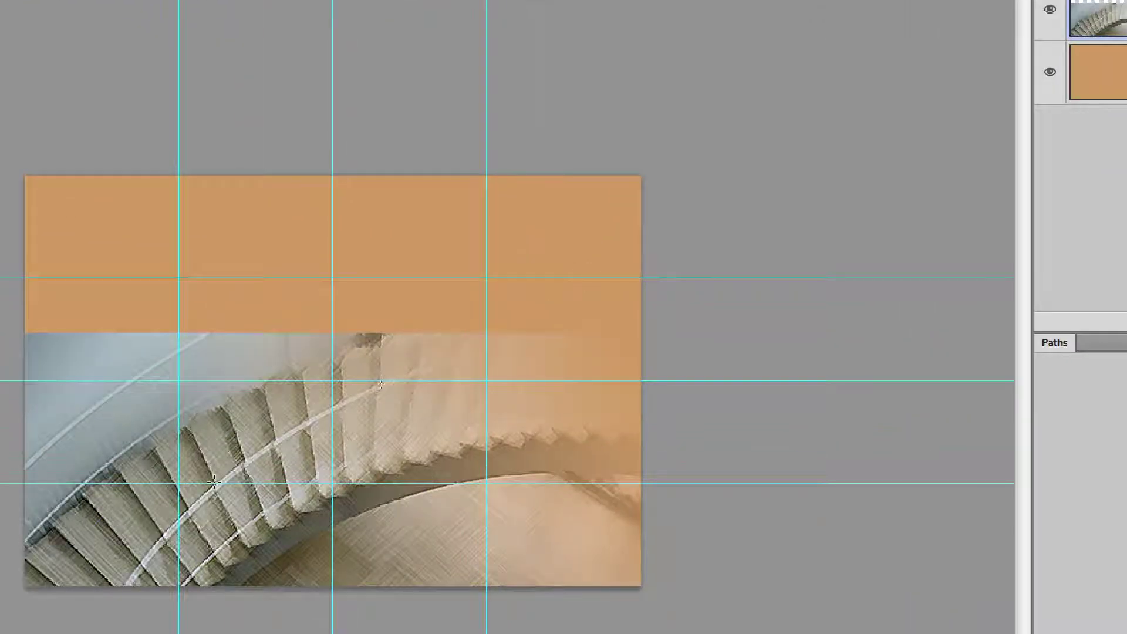
left_click_drag(276, 437, 444, 313)
left_click_drag(443, 313, 444, 313)
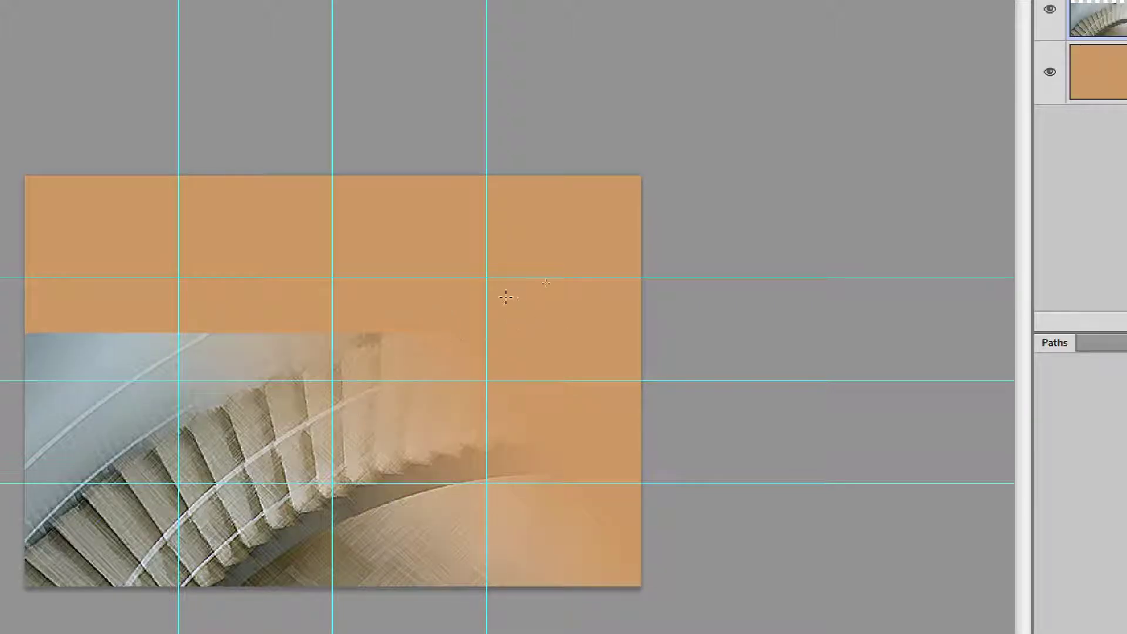
key("v")
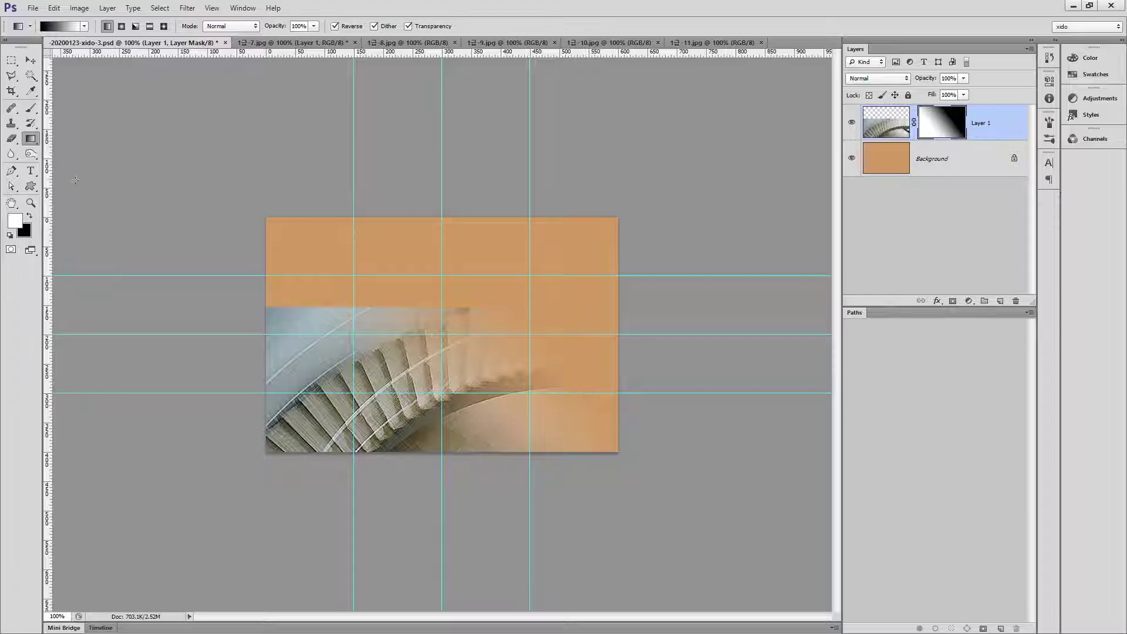
left_click_drag(421, 307, 359, 423)
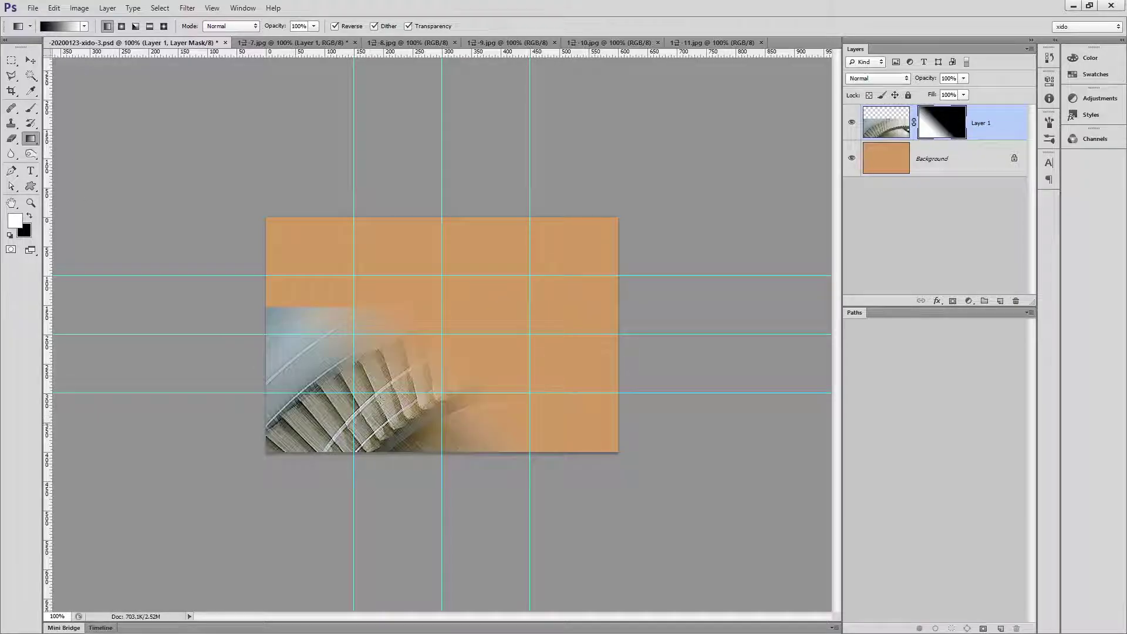
left_click_drag(473, 357, 473, 356)
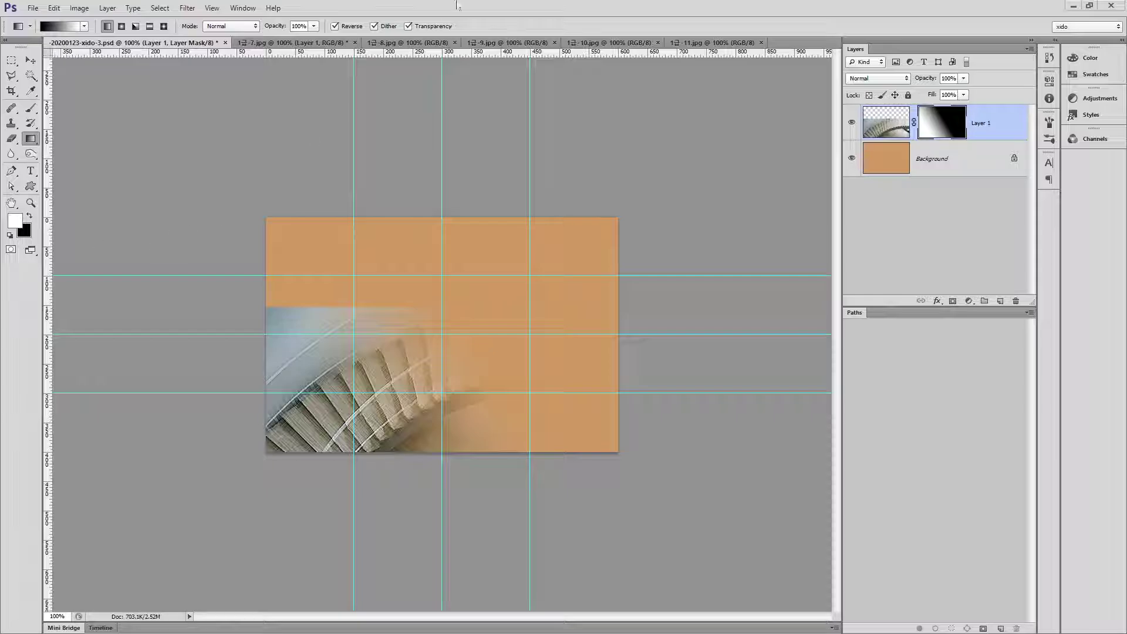
Save the composition PSD and close 1급-7.jpg without saving its changes
key("ctrl+s")
left_click(650, 251)
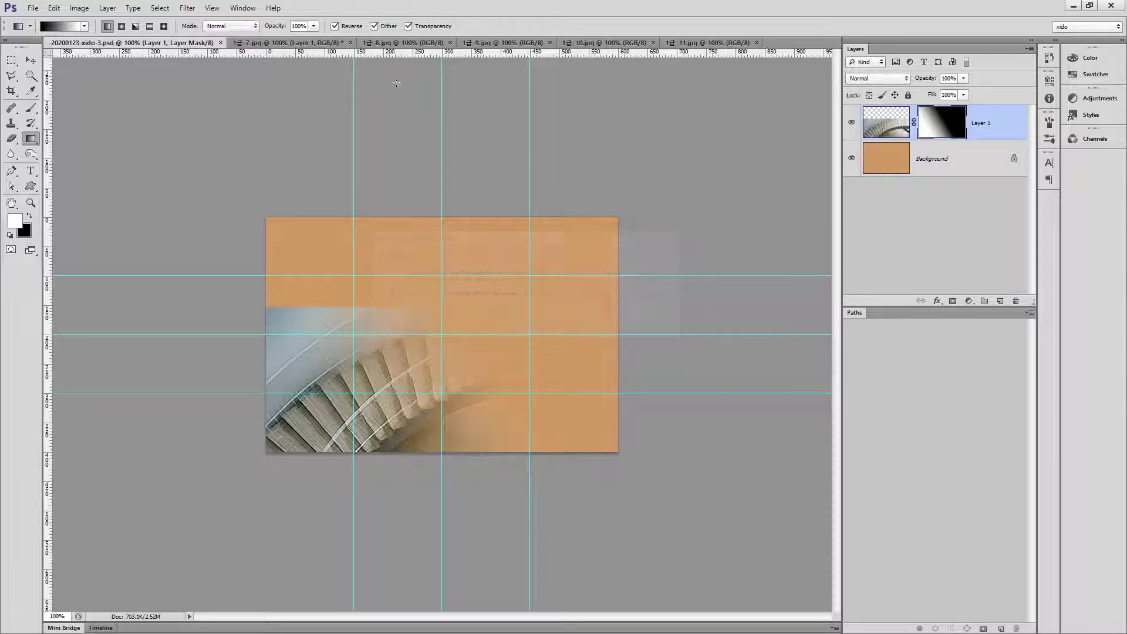
left_click(351, 42)
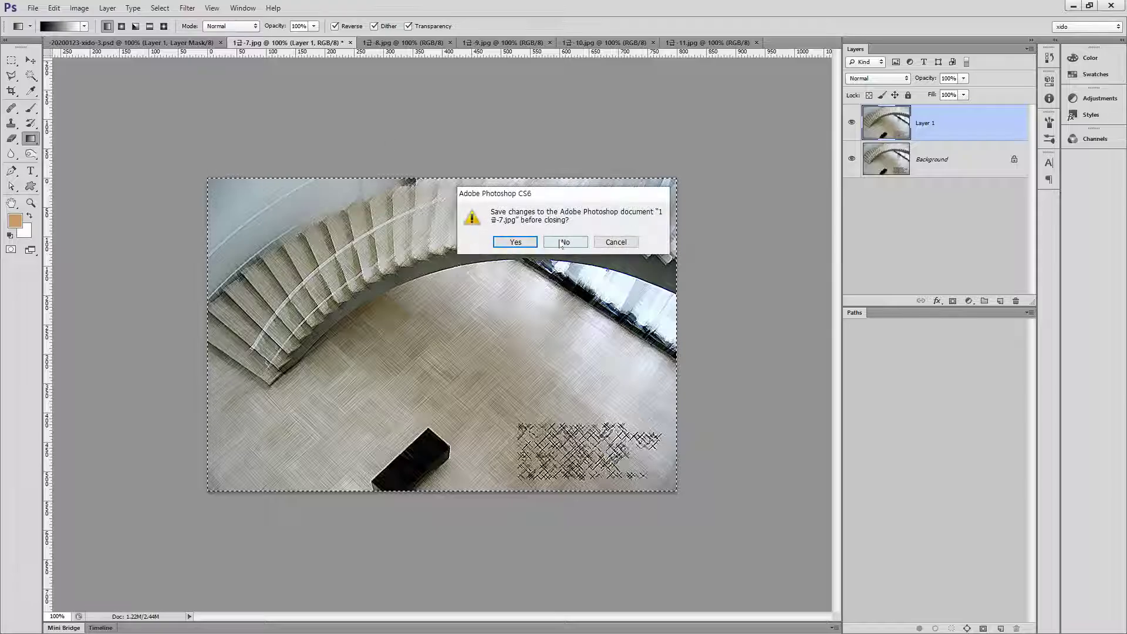
key("n")
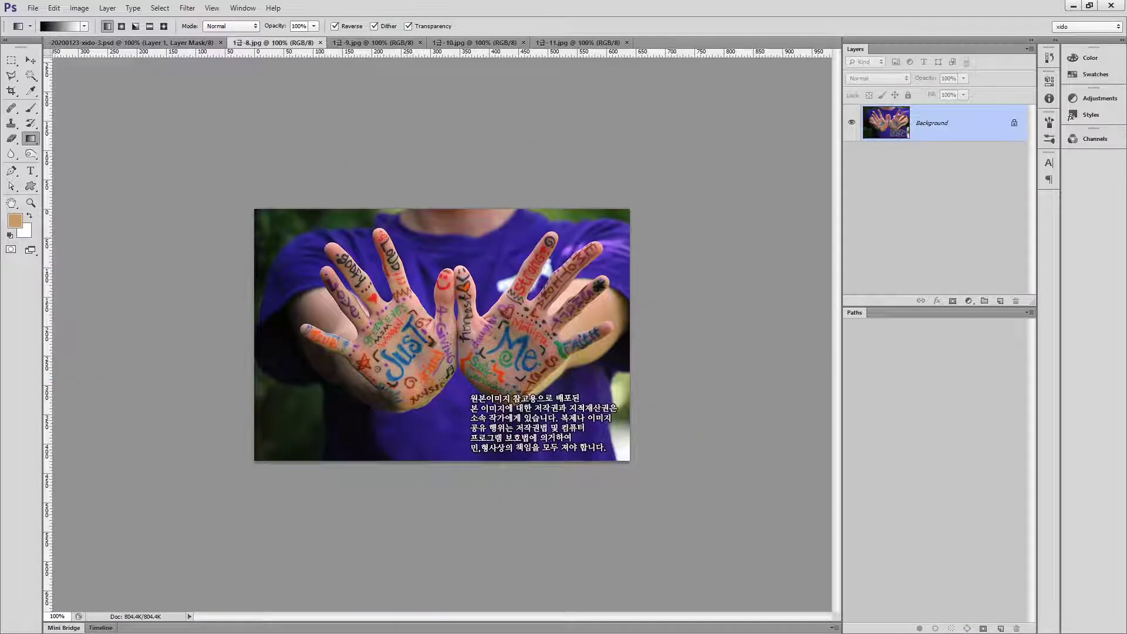
Check the 1급-8.jpg instruction and the sample output in the Acrobat Reader PDF, and return to Photoshop
key("ctrl+a")
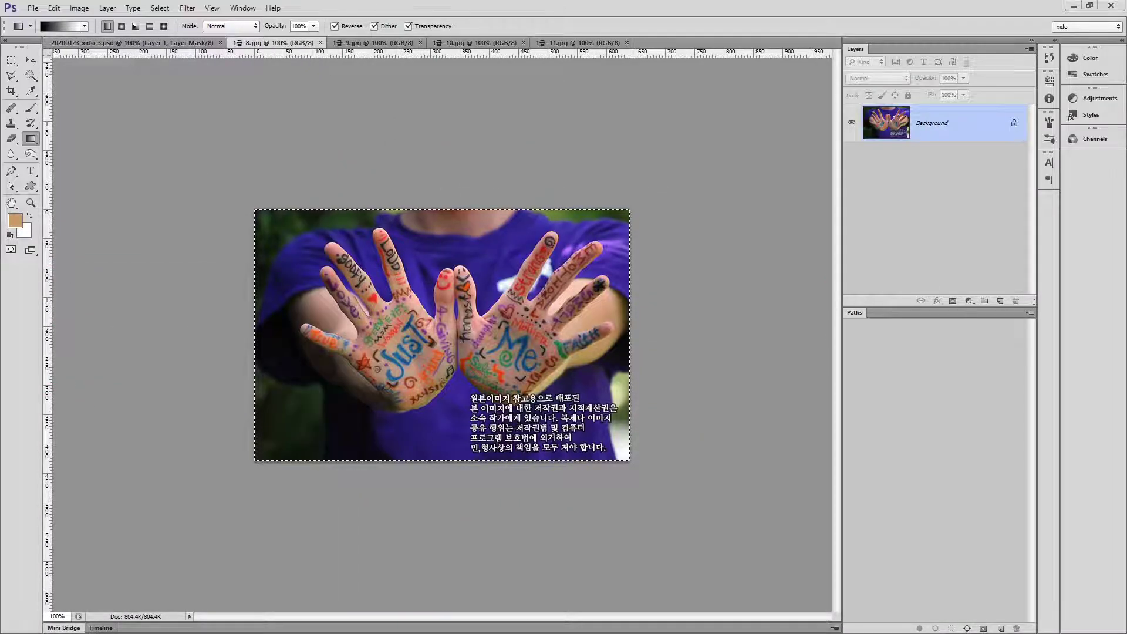
key("alt+Tab")
scroll(404, 335, "down", 5)
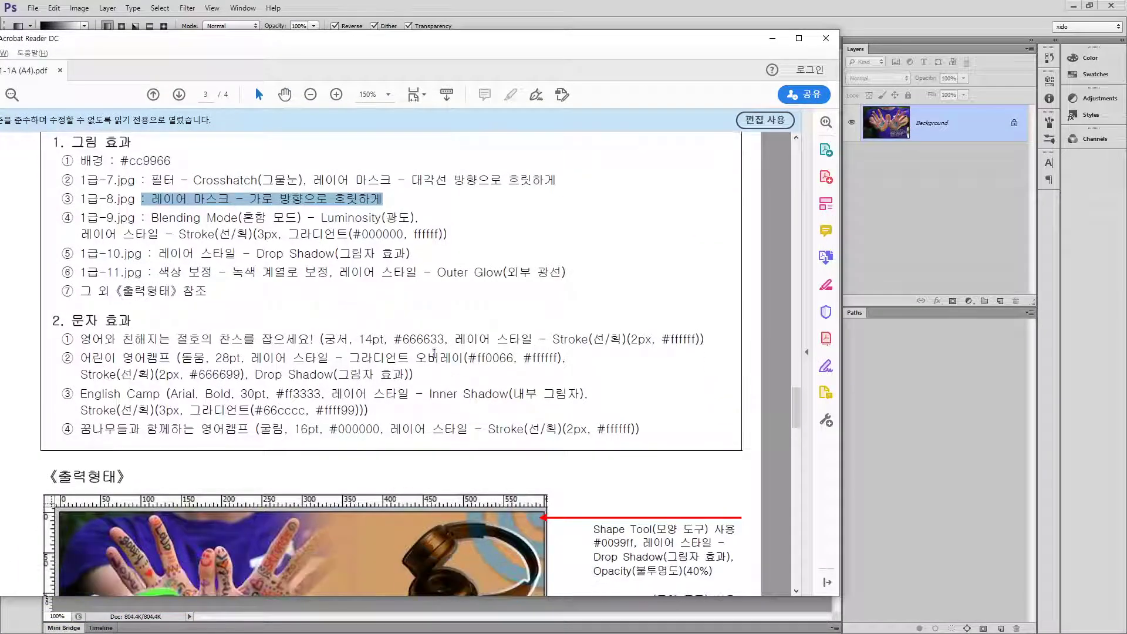
scroll(404, 334, "down", 3)
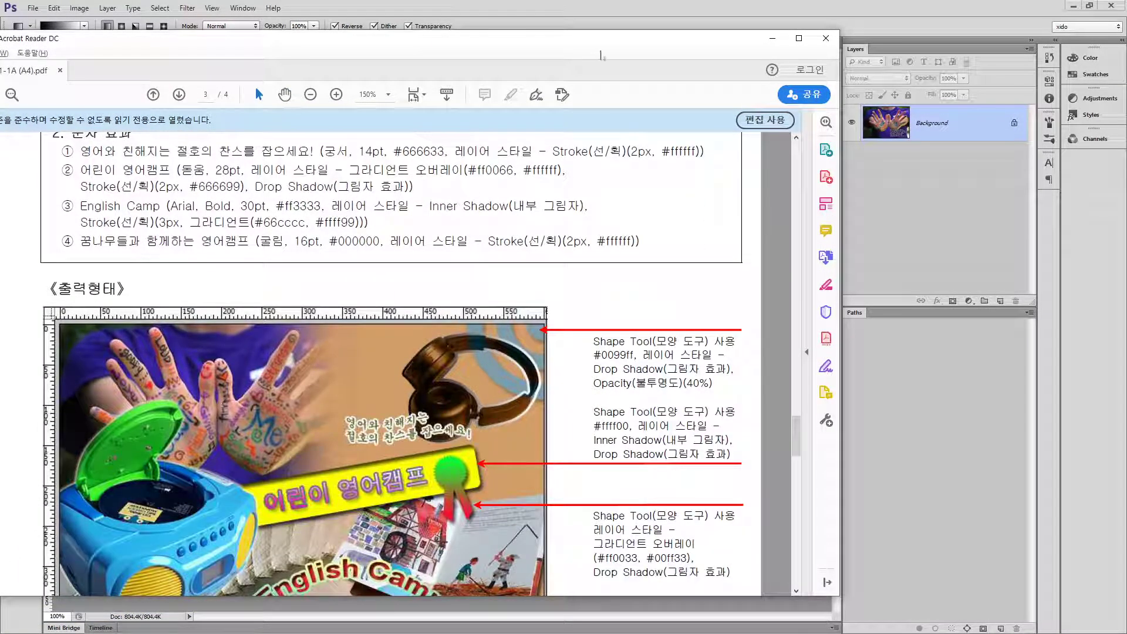
key("alt+Tab")
Copy the whole 1급-8.jpg hands image and paste it into the composition as a new layer
key("ctrl+a")
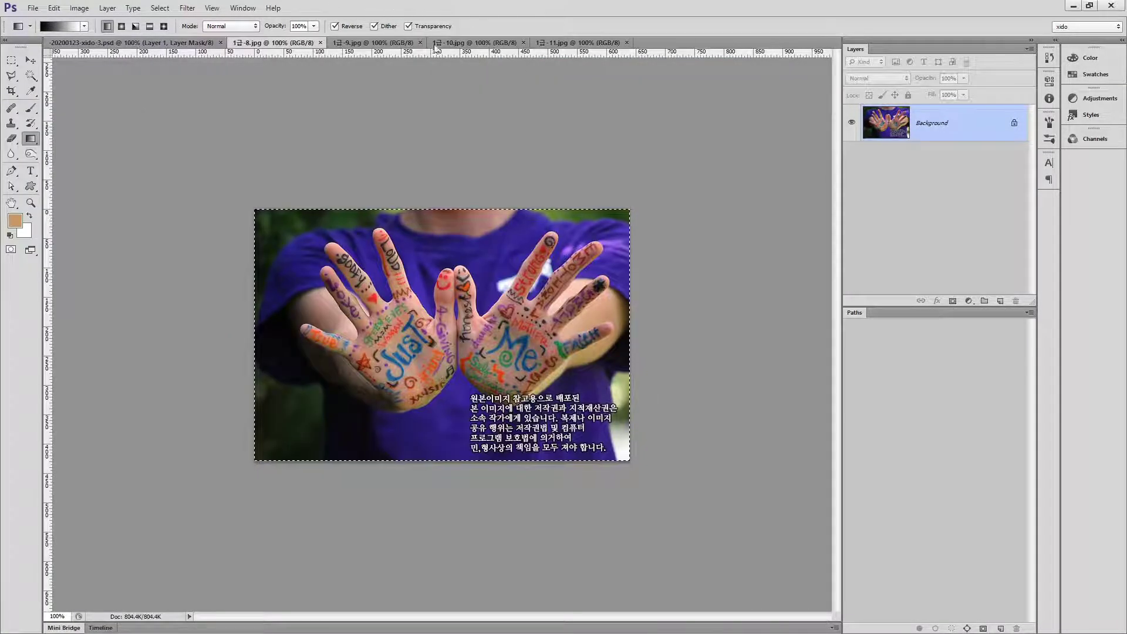
key("ctrl+c")
left_click(94, 44)
key("ctrl+v")
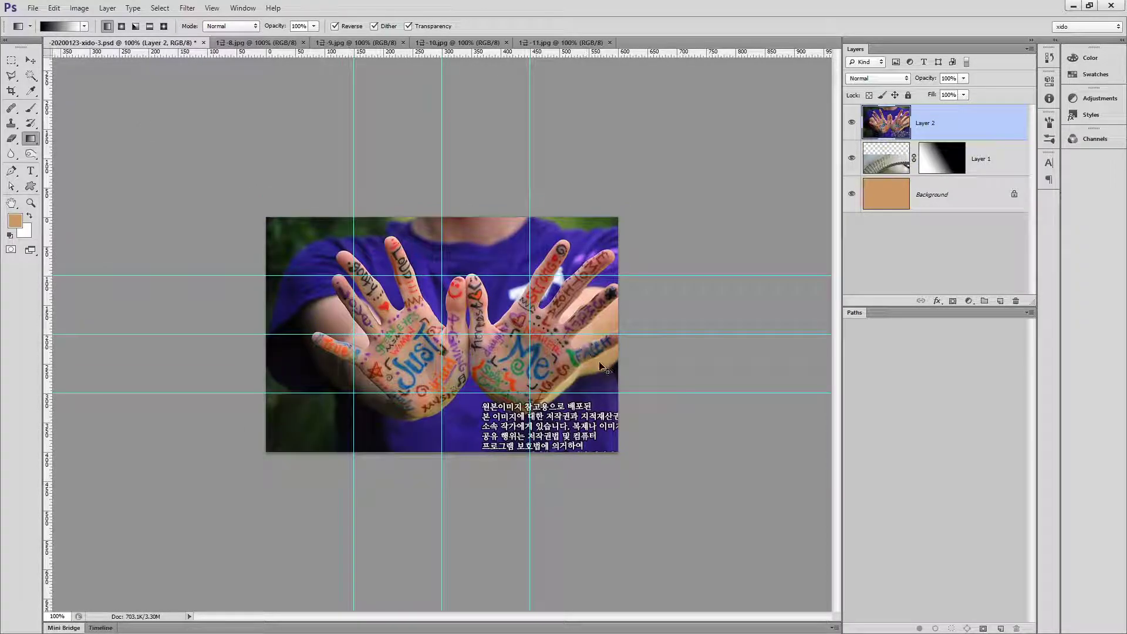
Scale the hands image down to about 355 × 240 px, keeping it in the canvas's upper-left corner
key("ctrl+t")
left_click_drag(642, 470, 474, 365)
key("Return")
key("g")
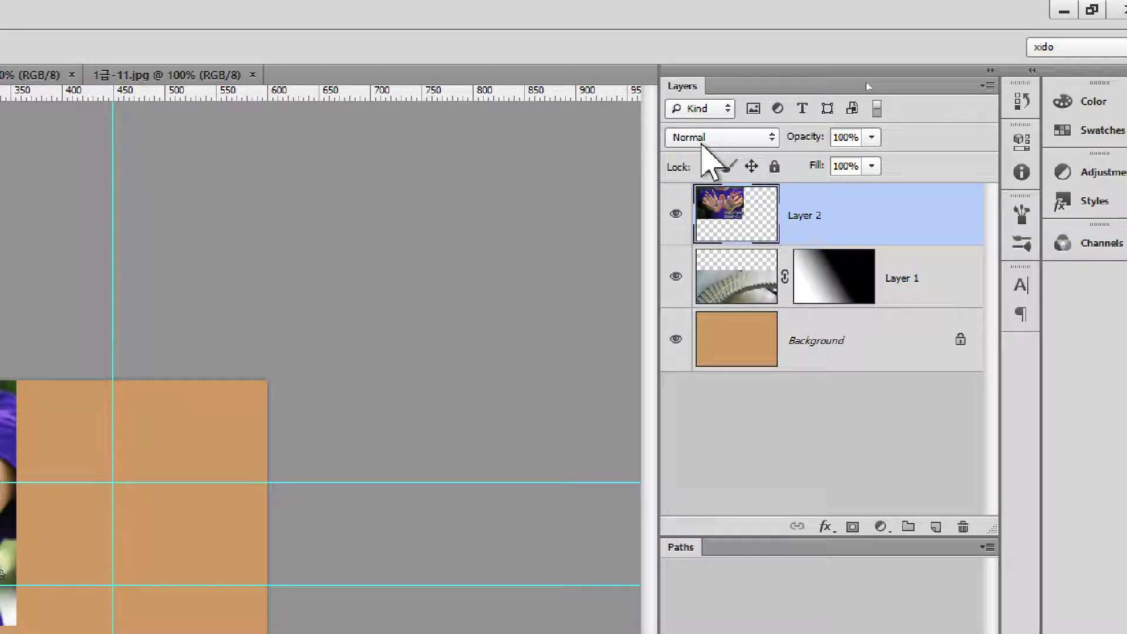
Try the Luminosity blending mode on Layer 2
left_click(704, 141)
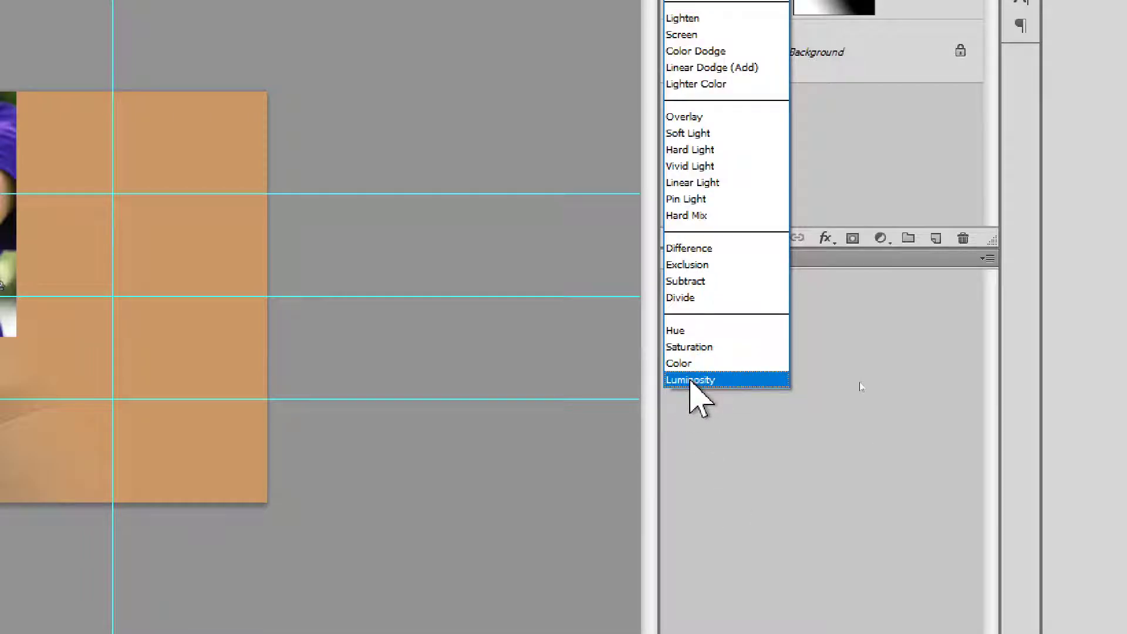
left_click(691, 381)
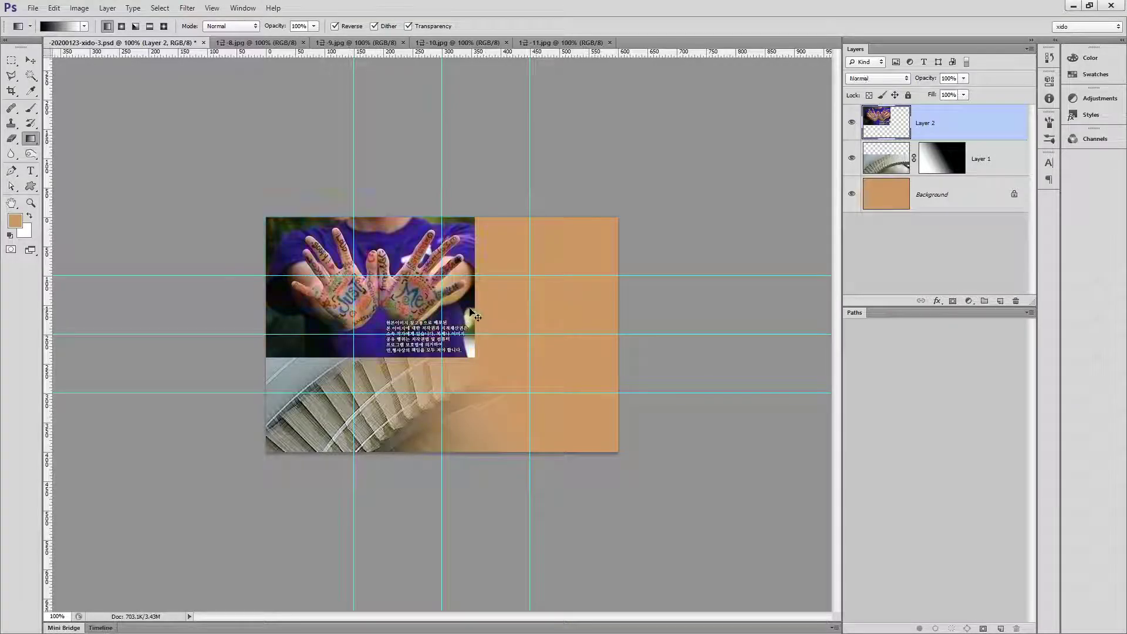
Compare the 1급-8.jpg and 1급-9.jpg instructions in the Acrobat Reader PDF, and return to Photoshop
key("alt+Tab")
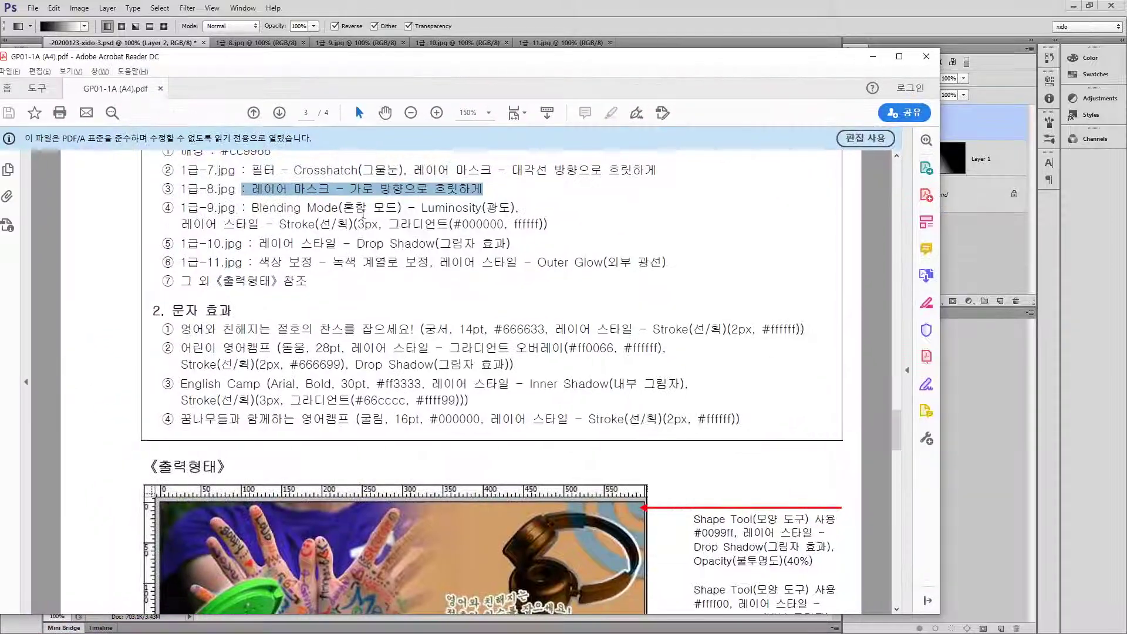
left_click_drag(179, 189, 487, 191)
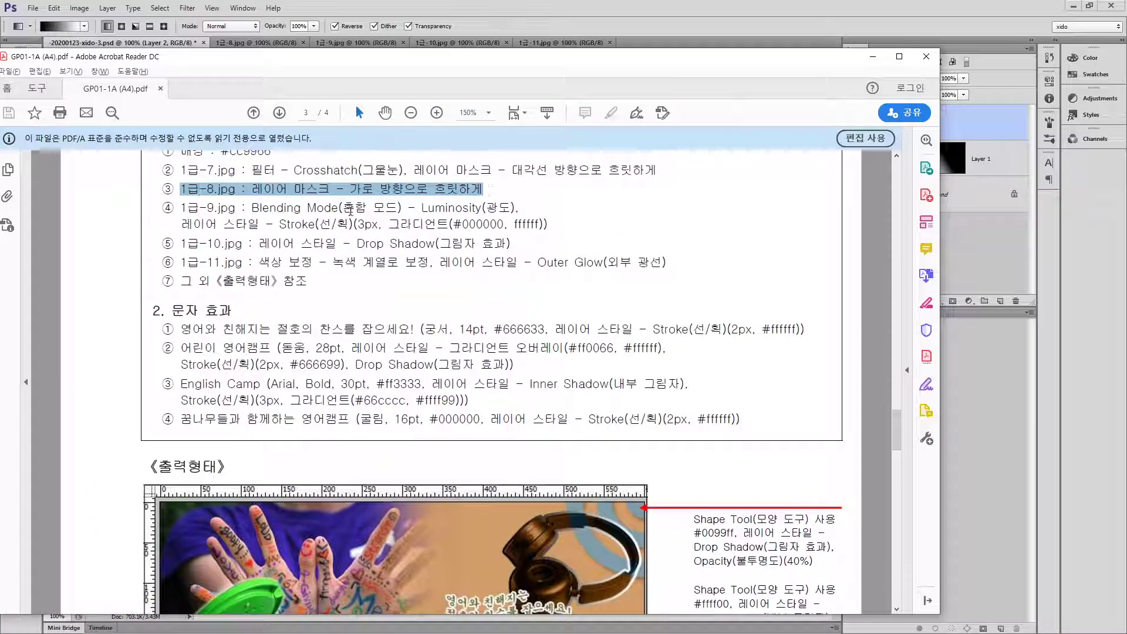
left_click_drag(351, 209, 519, 209)
left_click(618, 234)
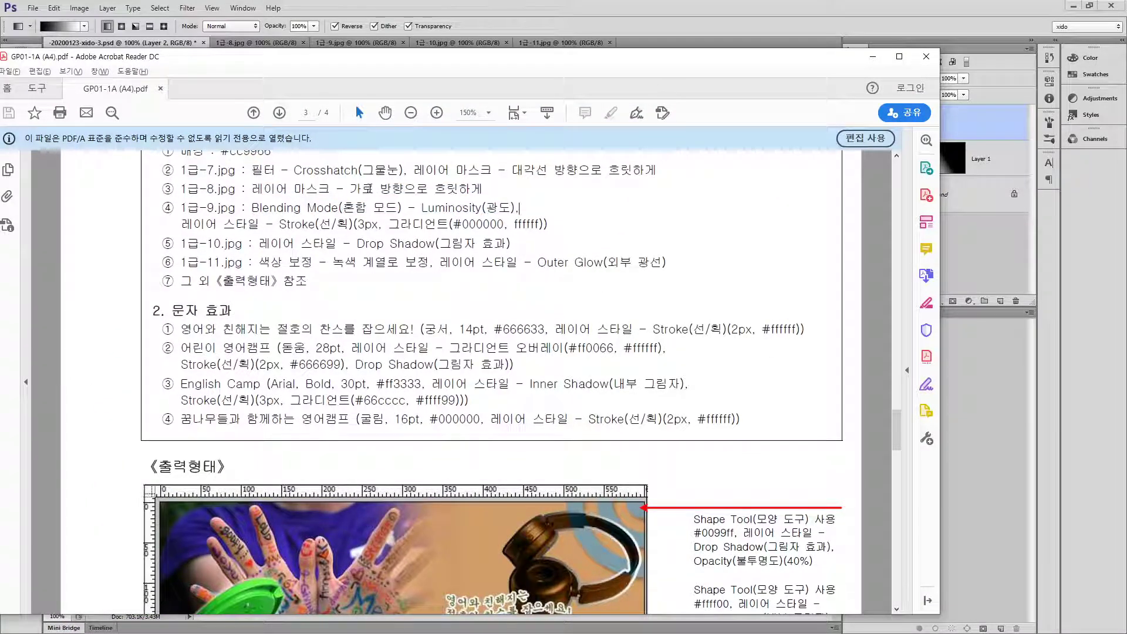
left_click_drag(350, 189, 459, 189)
key("super+Down")
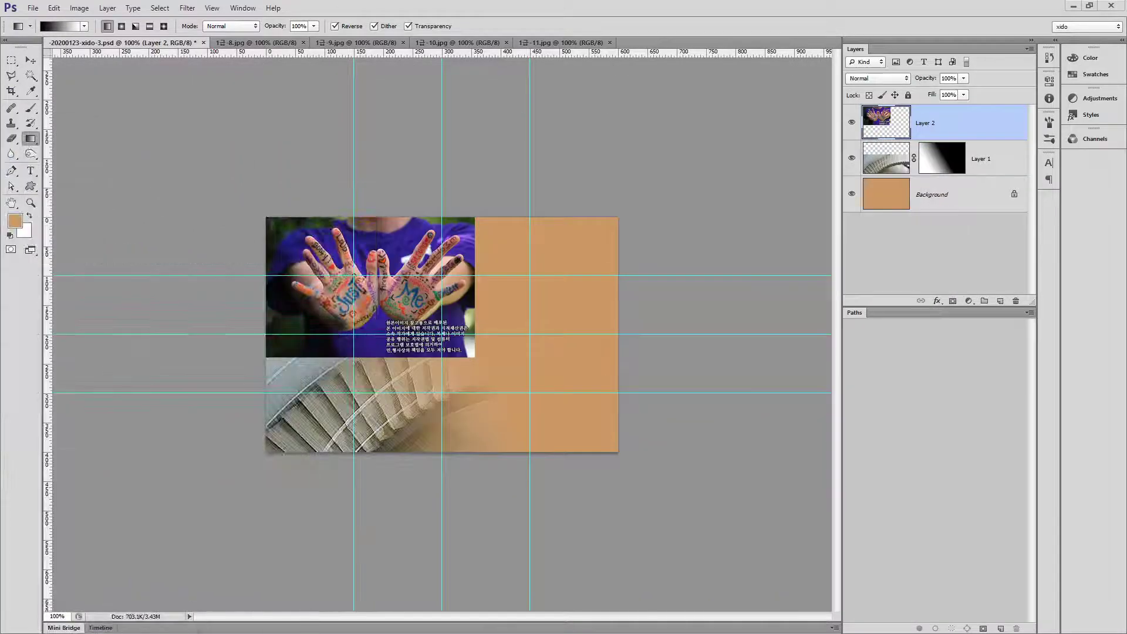
Add a layer mask to Layer 2 and draw a horizontal gradient that fades the hands image out toward the right
left_click(953, 301)
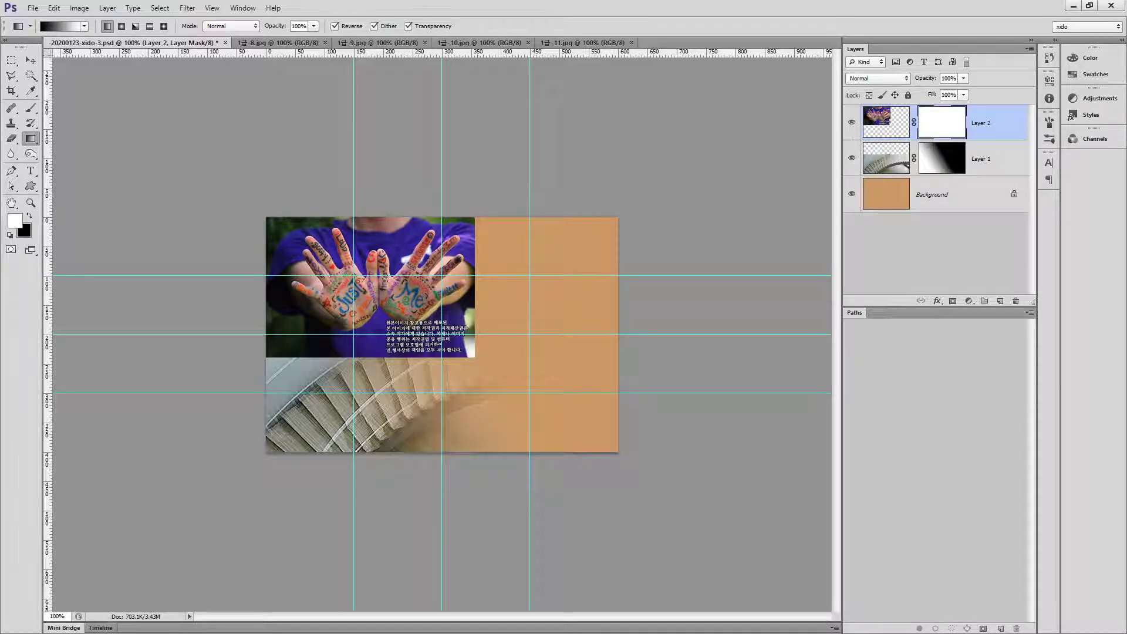
left_click_drag(465, 290, 408, 290)
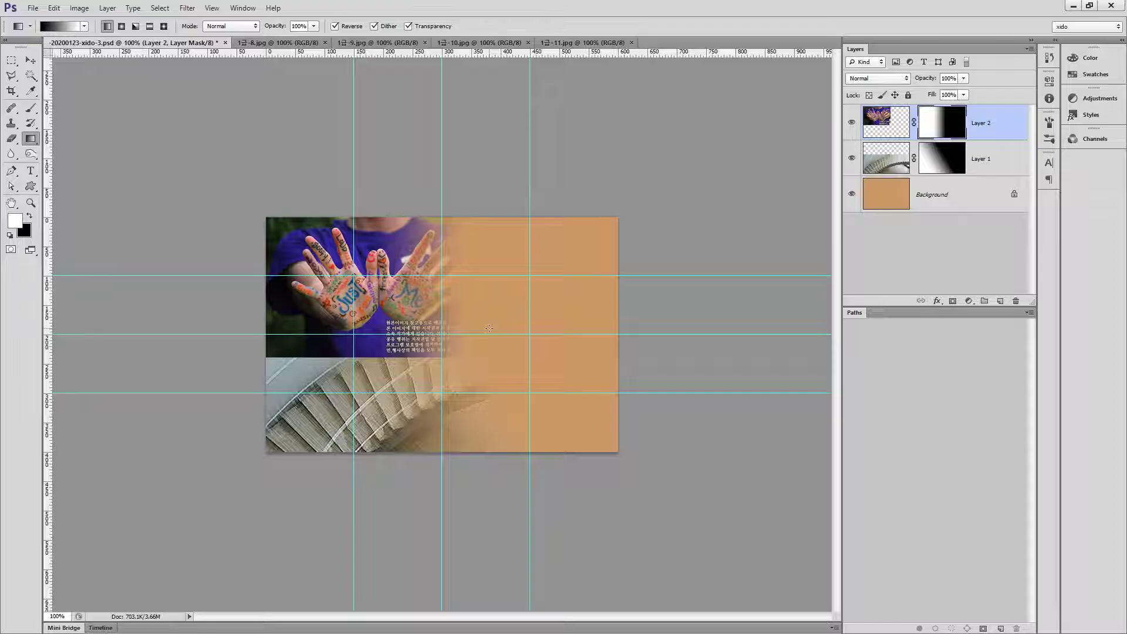
left_click_drag(380, 306, 422, 291)
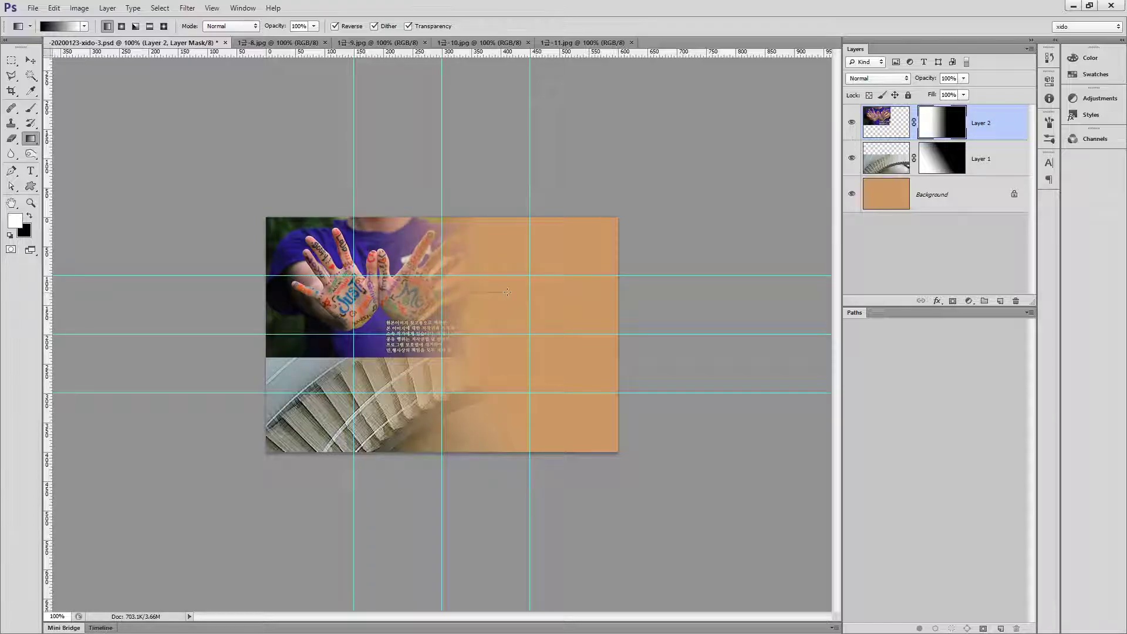
left_click_drag(507, 292, 468, 286)
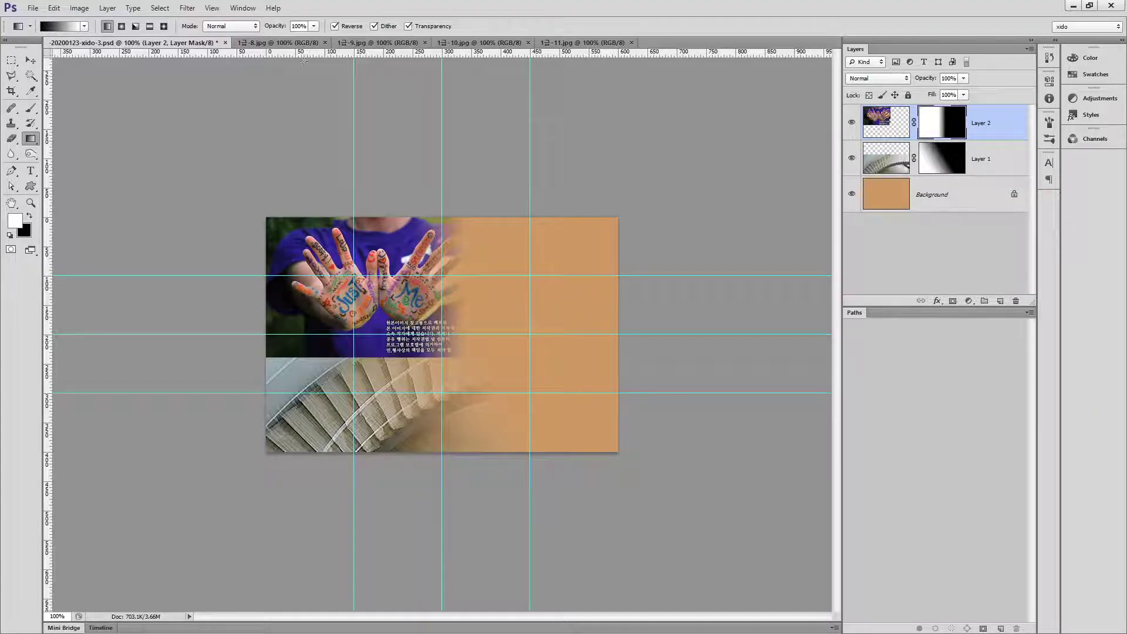
Switch to the 1급-9.jpg headphones image, duplicate its Background as a new layer, and hide the original
left_click(360, 43)
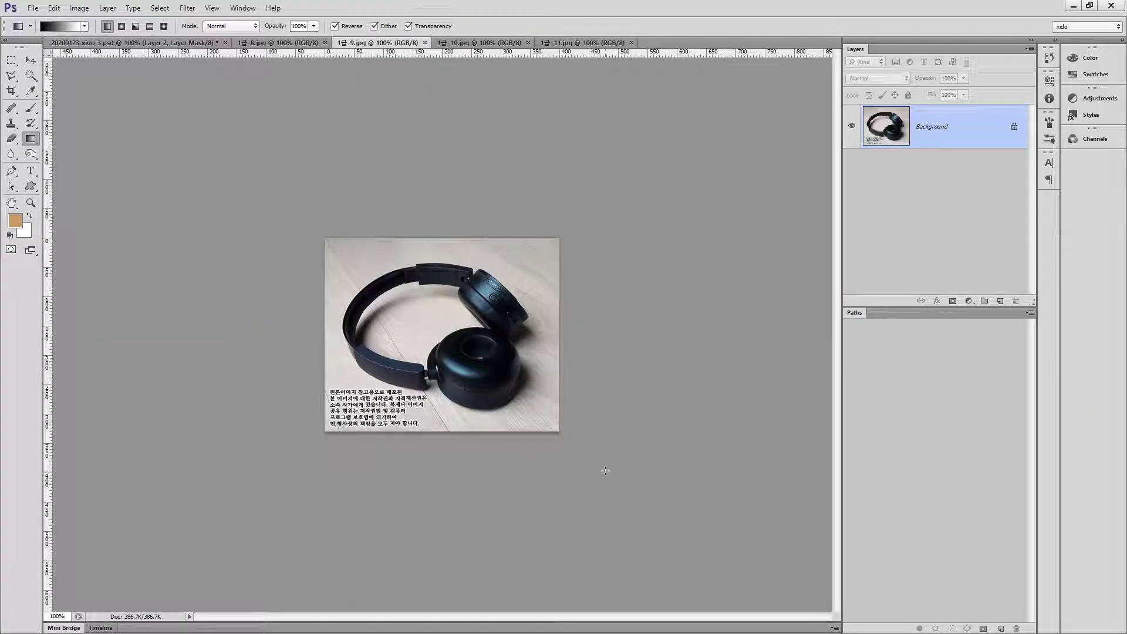
left_click(519, 415)
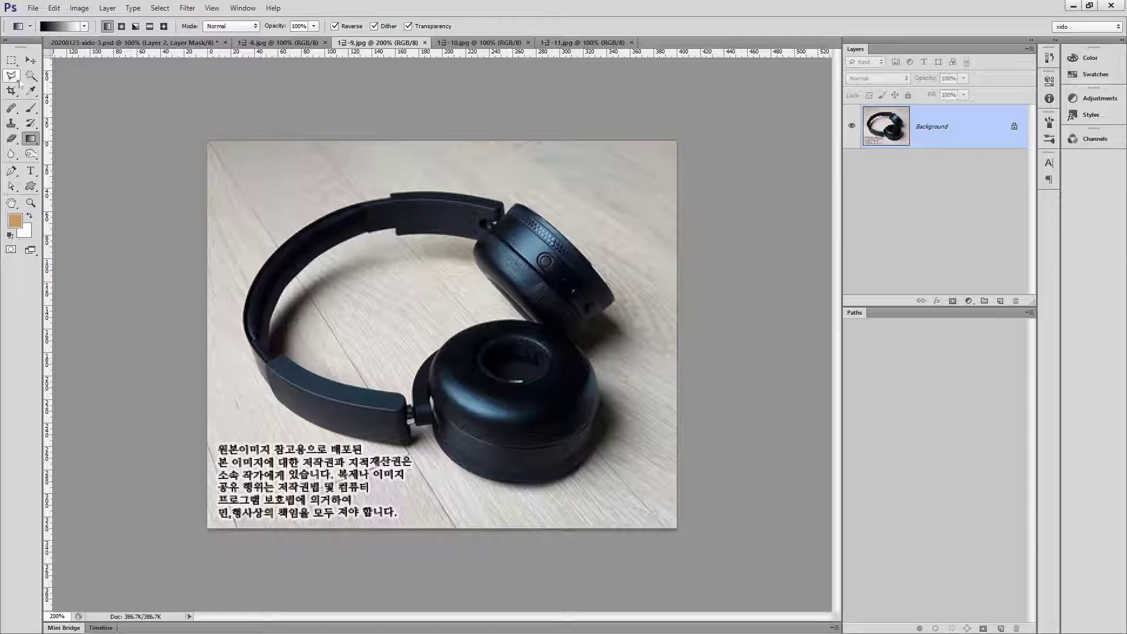
key("ctrl+j")
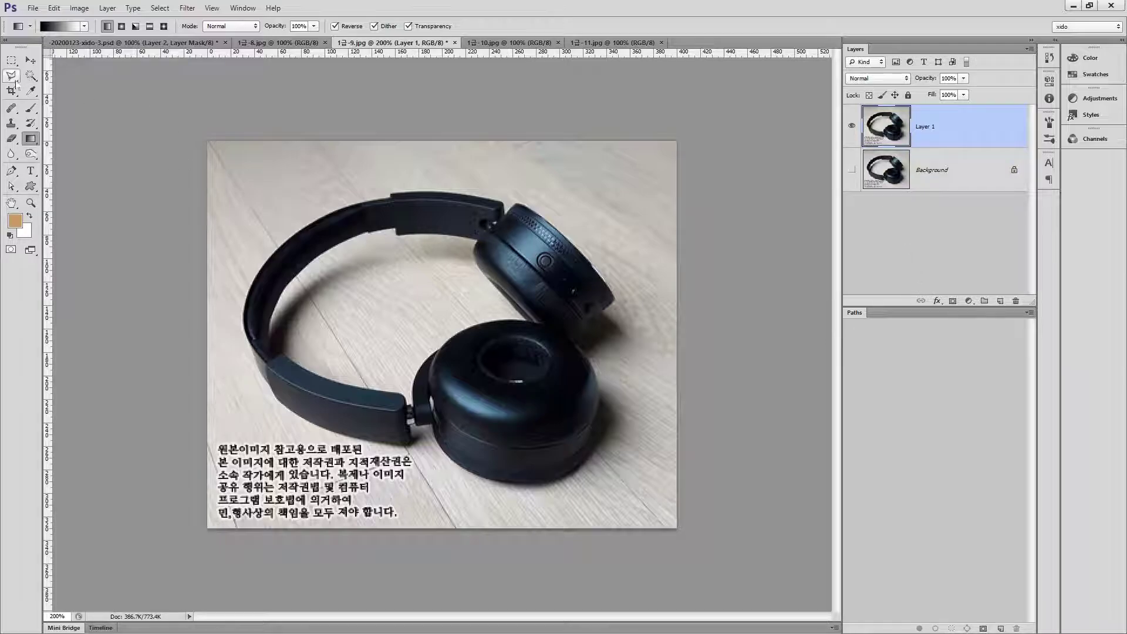
Outline the copyright text in the headphones image's lower-left corner with the Polygonal Lasso, delete it, and deselect
left_click(14, 80)
left_click(196, 431)
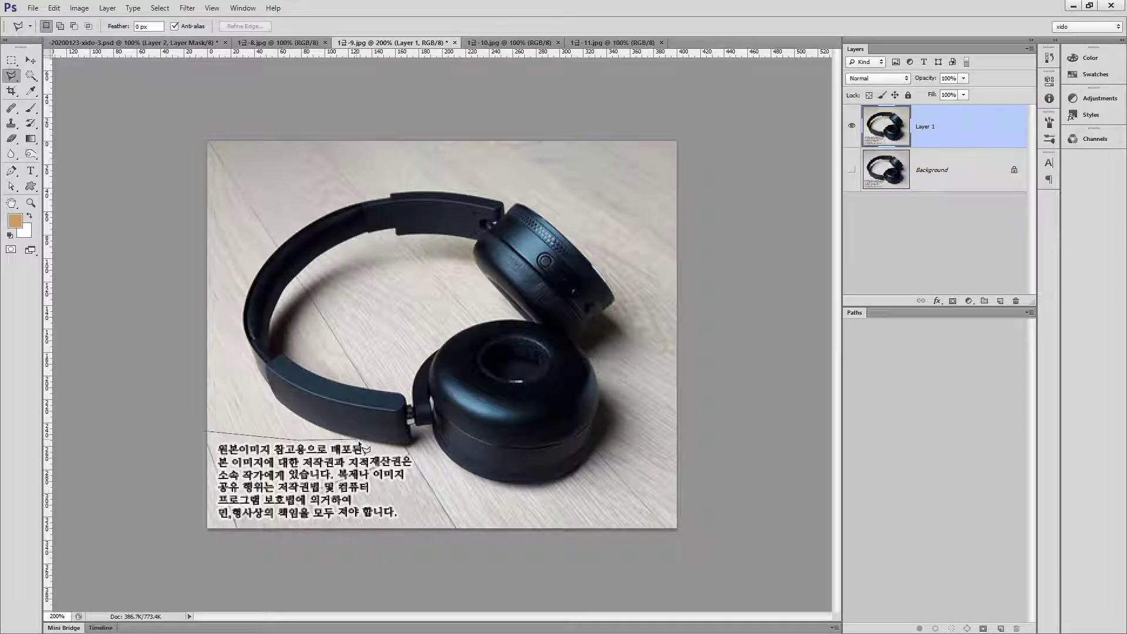
left_click(417, 456)
left_click(164, 560)
double_click(148, 457)
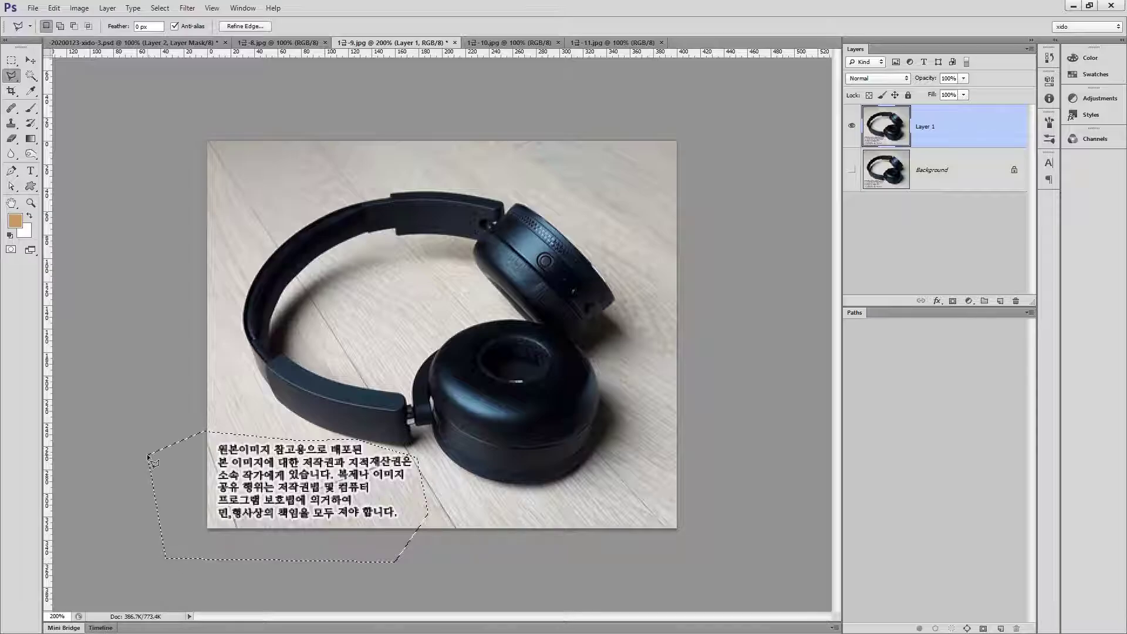
key("Delete")
key("ctrl+d")
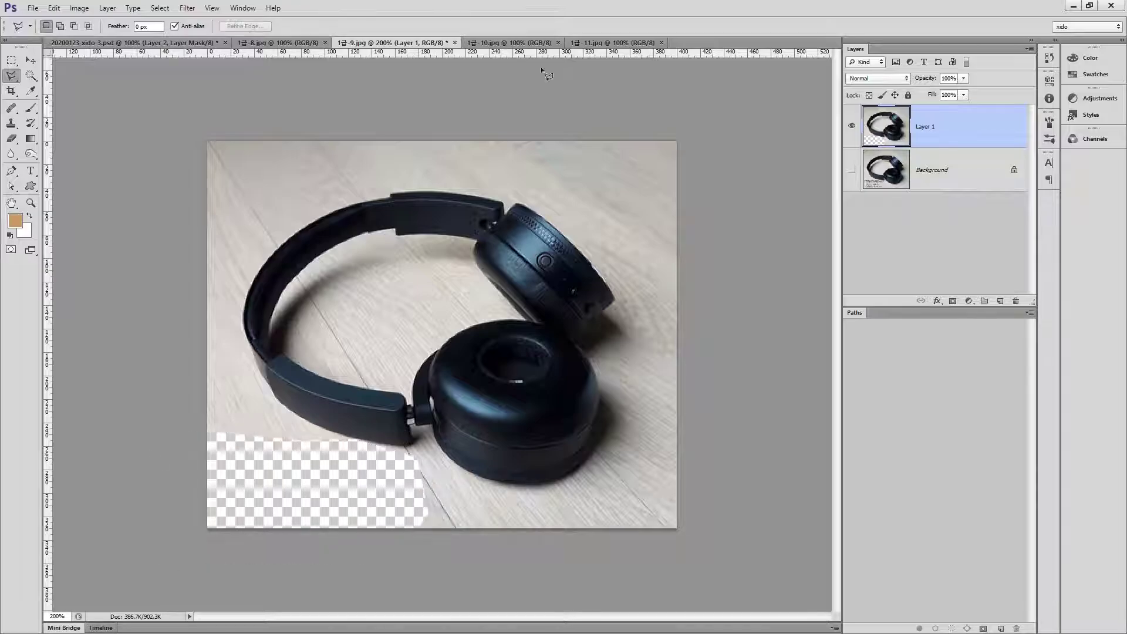
Start a Color Range selection on the headphones layer and sample dark tones from the headband and ear cups
left_click(107, 7)
mouse_move(158, 8)
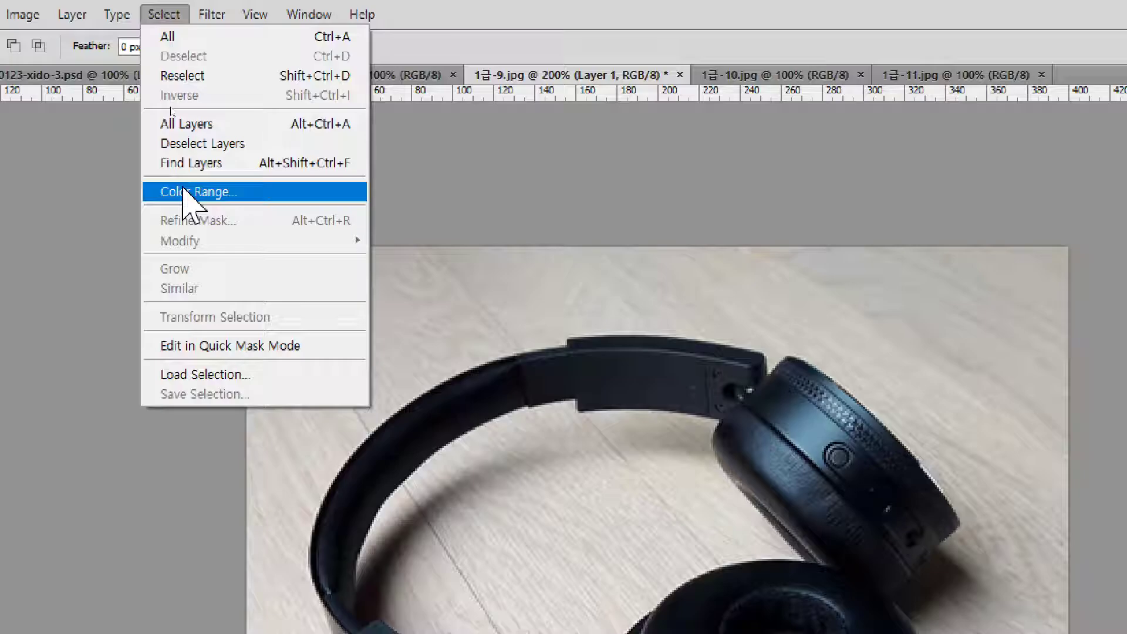
left_click(183, 191)
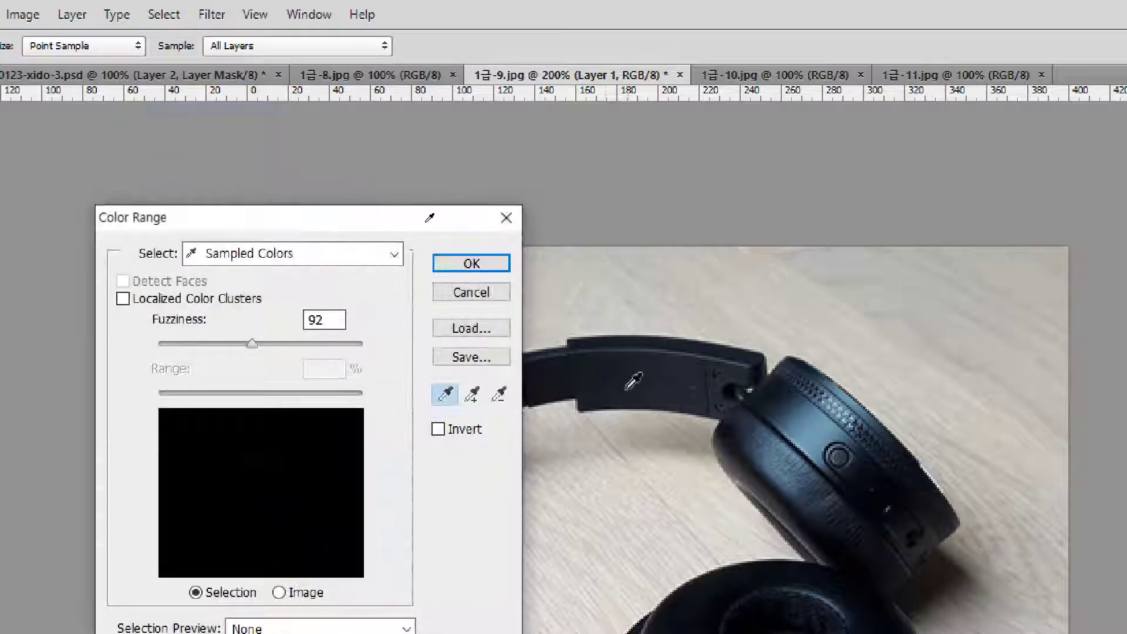
left_click(637, 378)
left_click(789, 440)
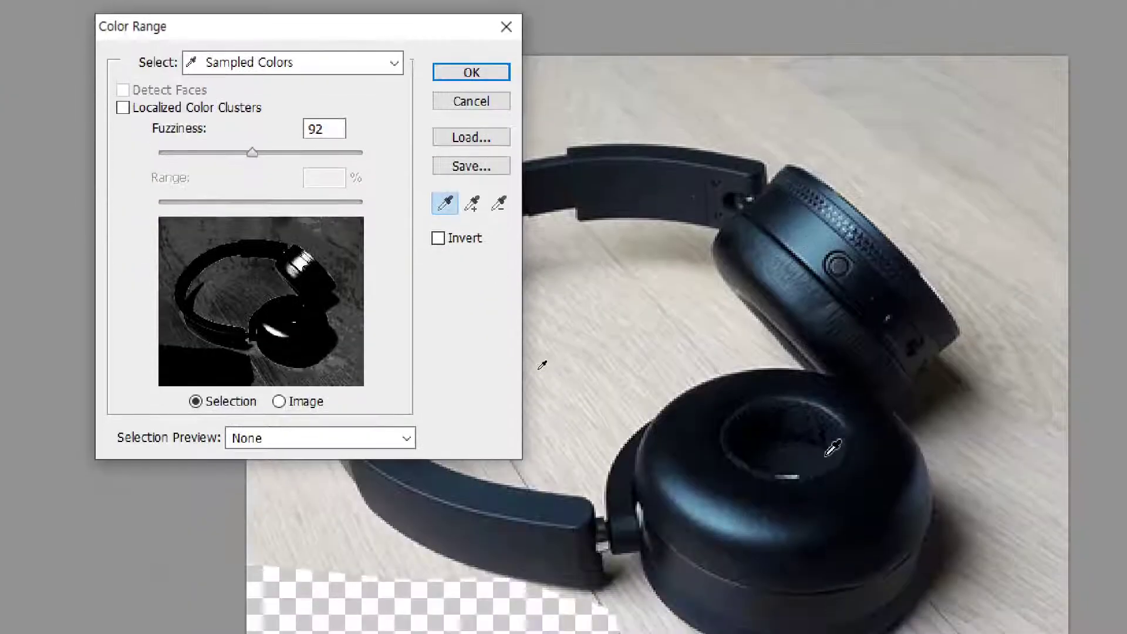
left_click(827, 455)
left_click(702, 509)
Set the Color Range selection to Shadows and apply it to the headphones layer
left_click(292, 62)
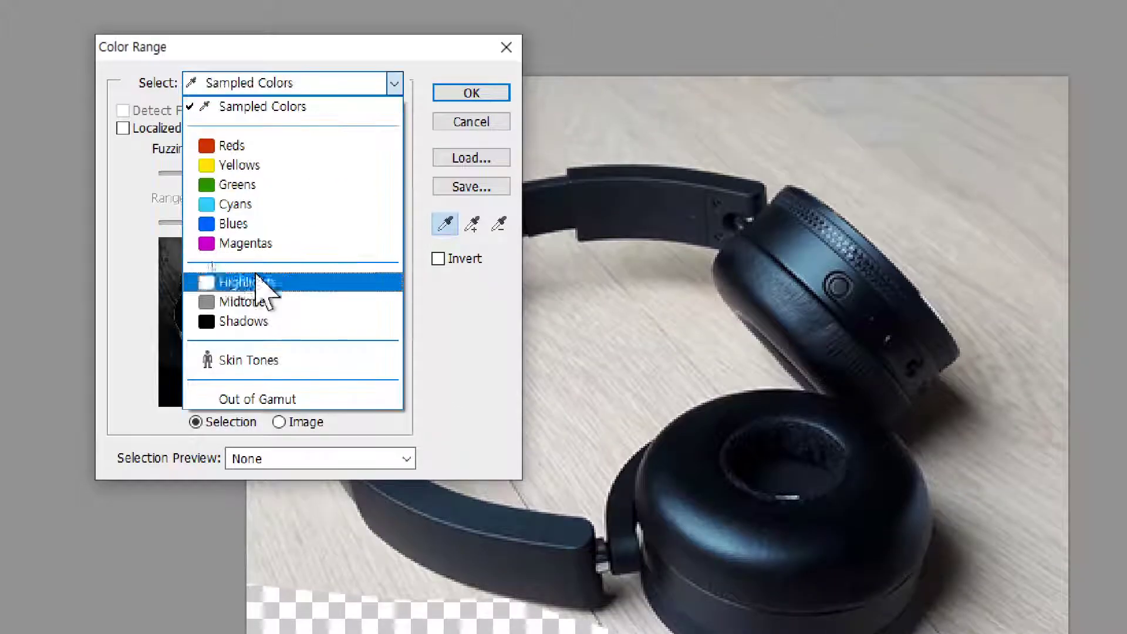
left_click(266, 322)
left_click(307, 83)
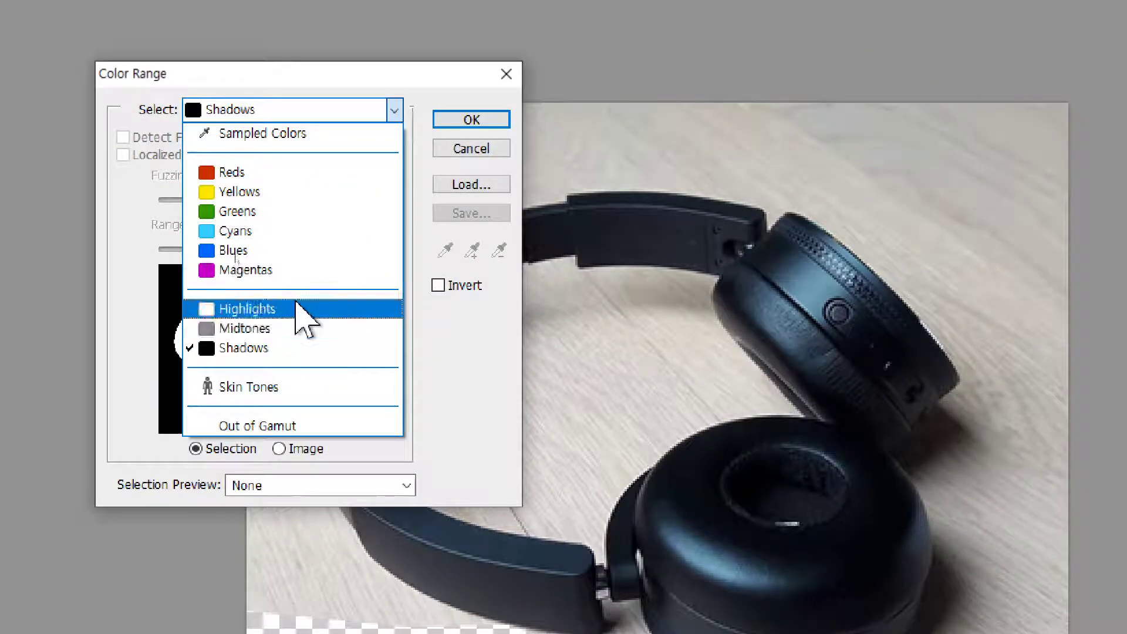
left_click(496, 404)
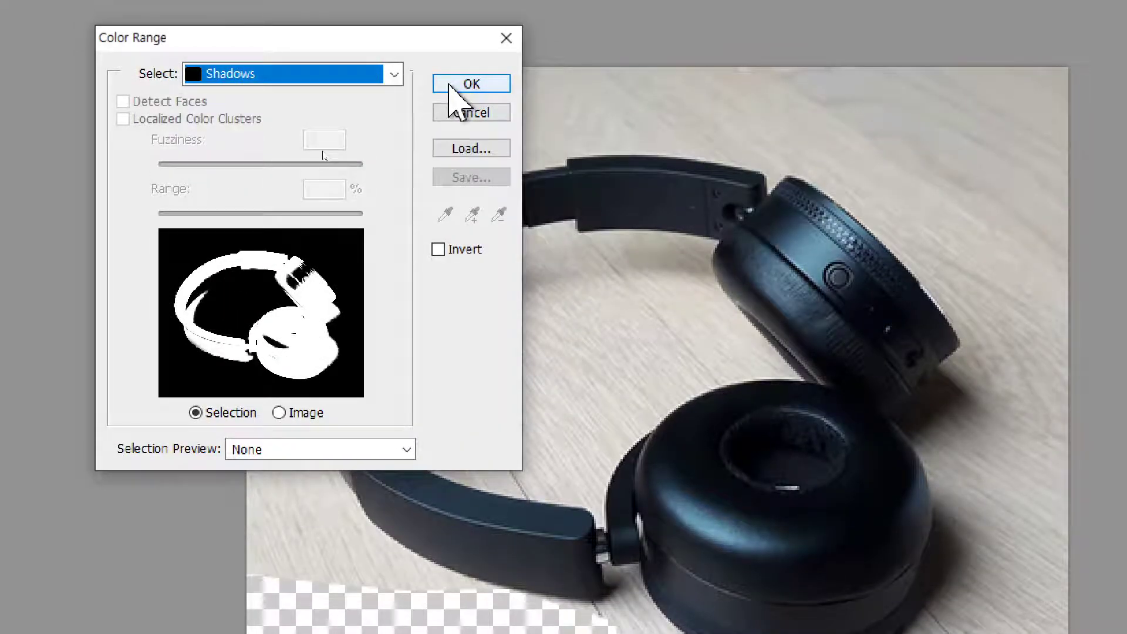
left_click(464, 84)
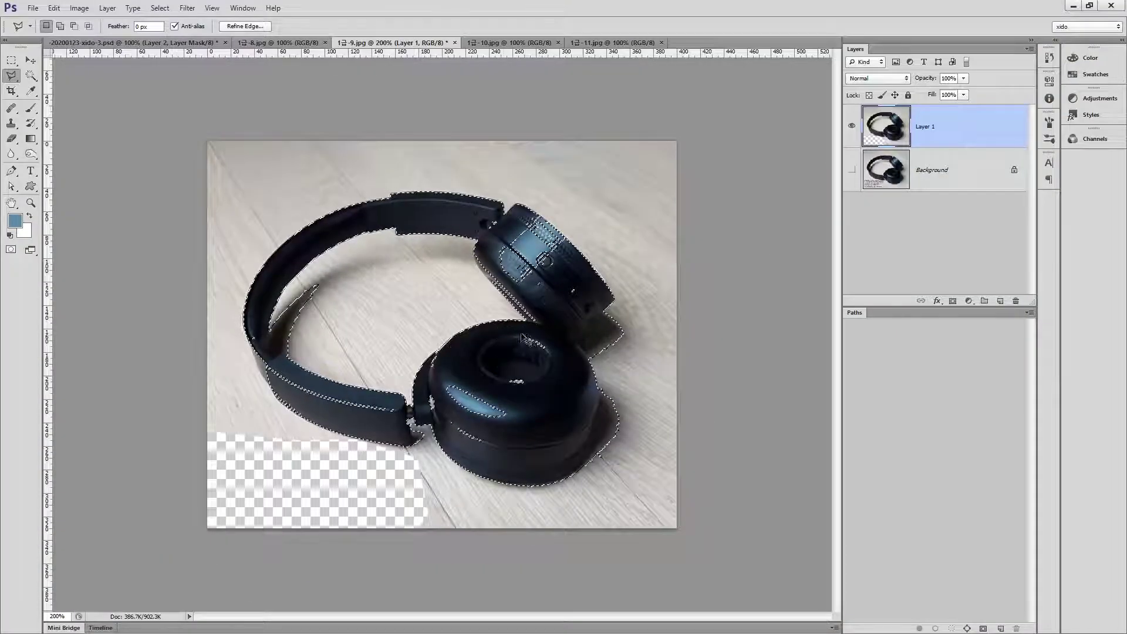
Subtract the cast shadow inside the headband's left curve from the selection with the Polygonal Lasso
key("ctrl+plus")
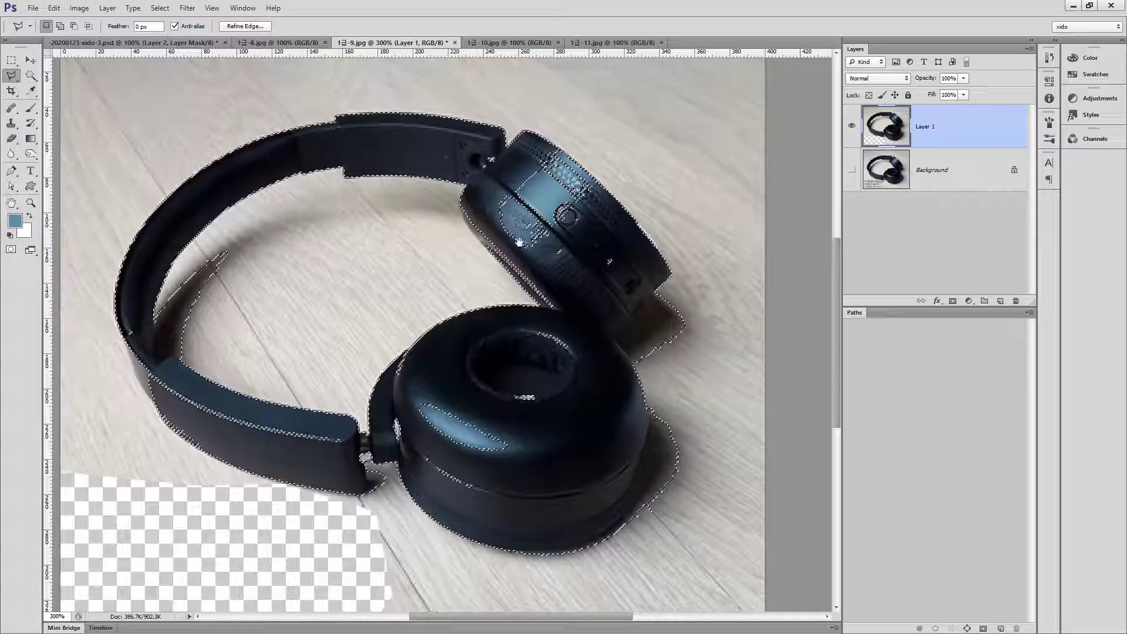
left_click(344, 280)
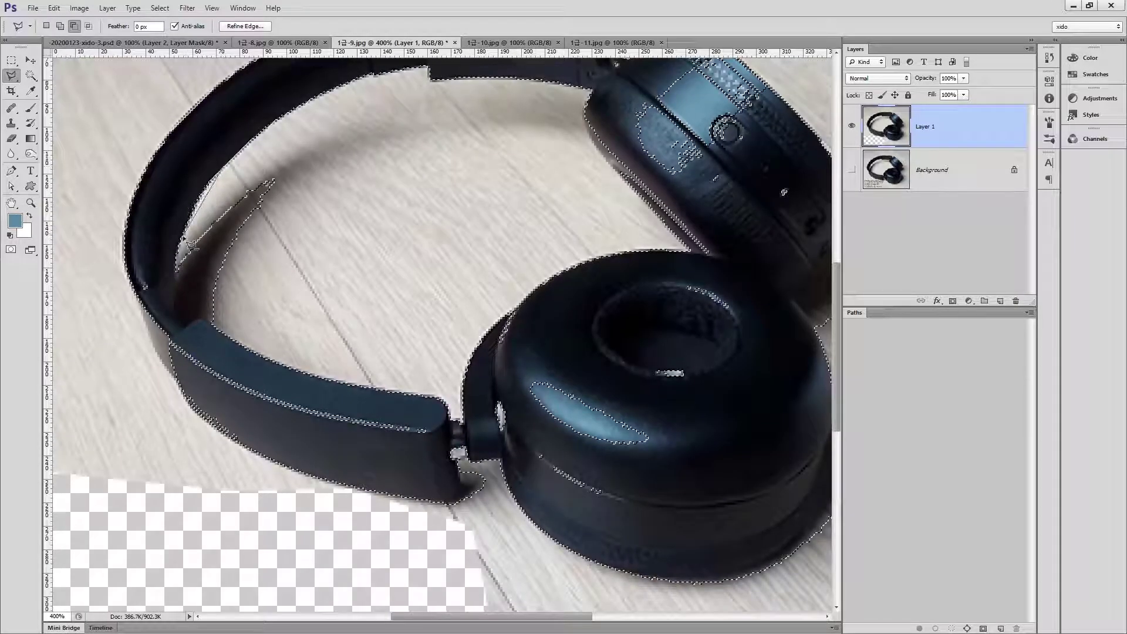
left_click(177, 275)
left_click(193, 308)
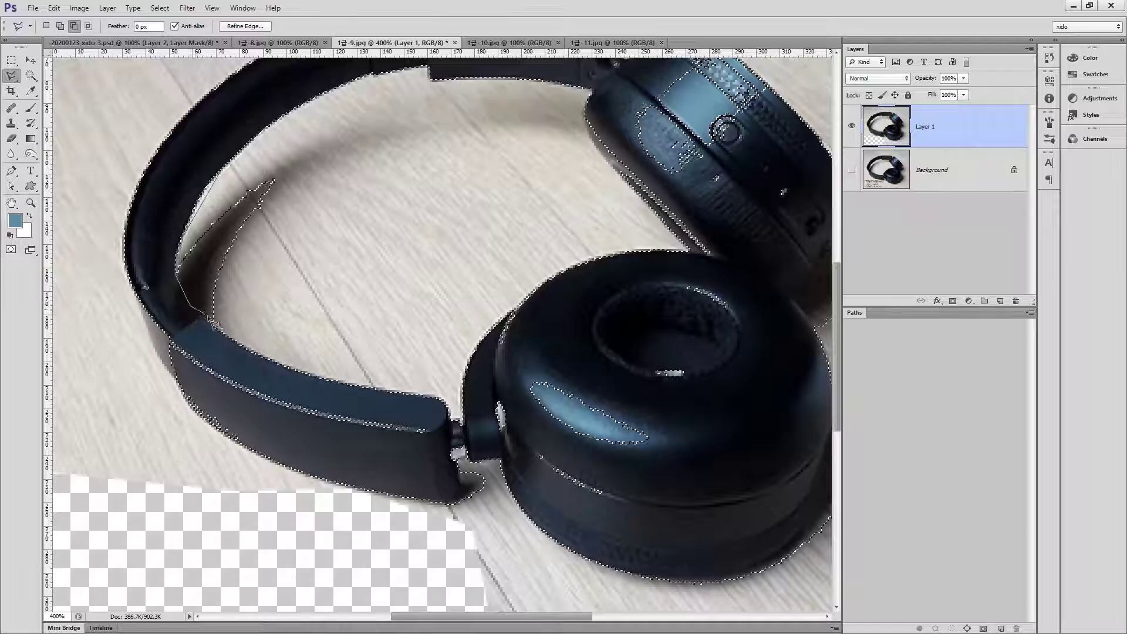
left_click(344, 150)
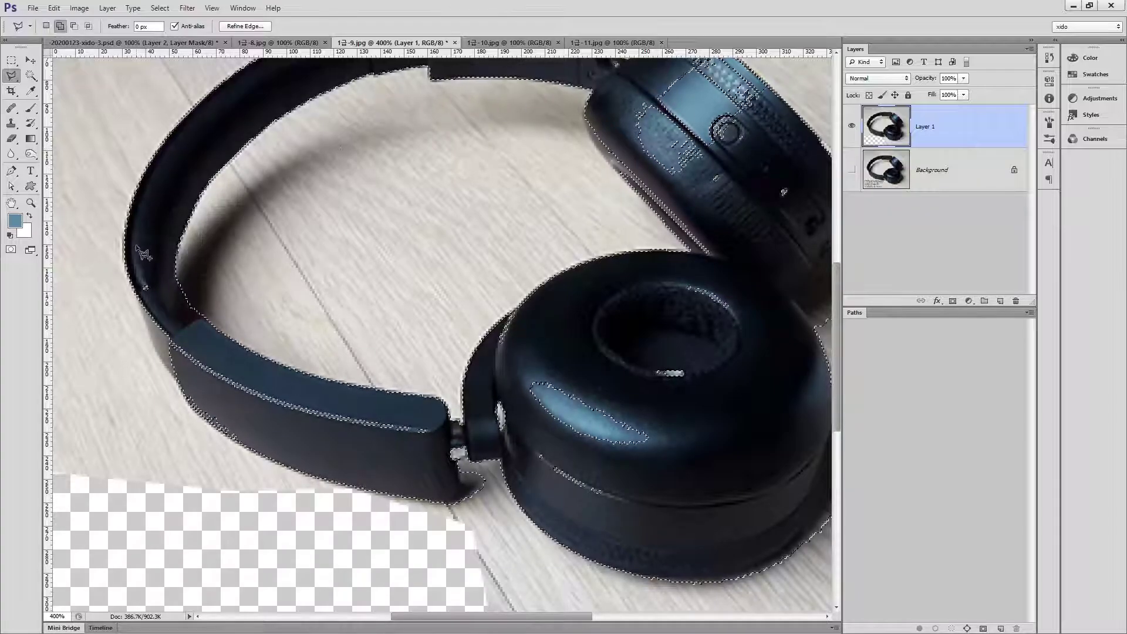
Add the missed areas of the headband's lower-left arm to the selection with the Polygonal Lasso
left_click(125, 259)
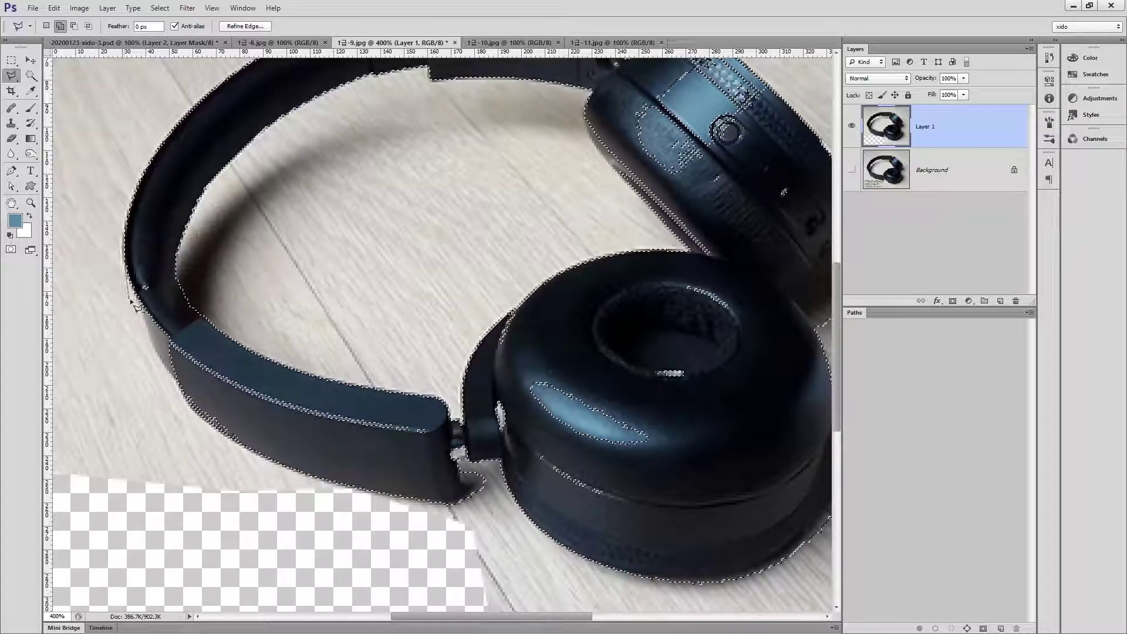
left_click(158, 359)
left_click(205, 416)
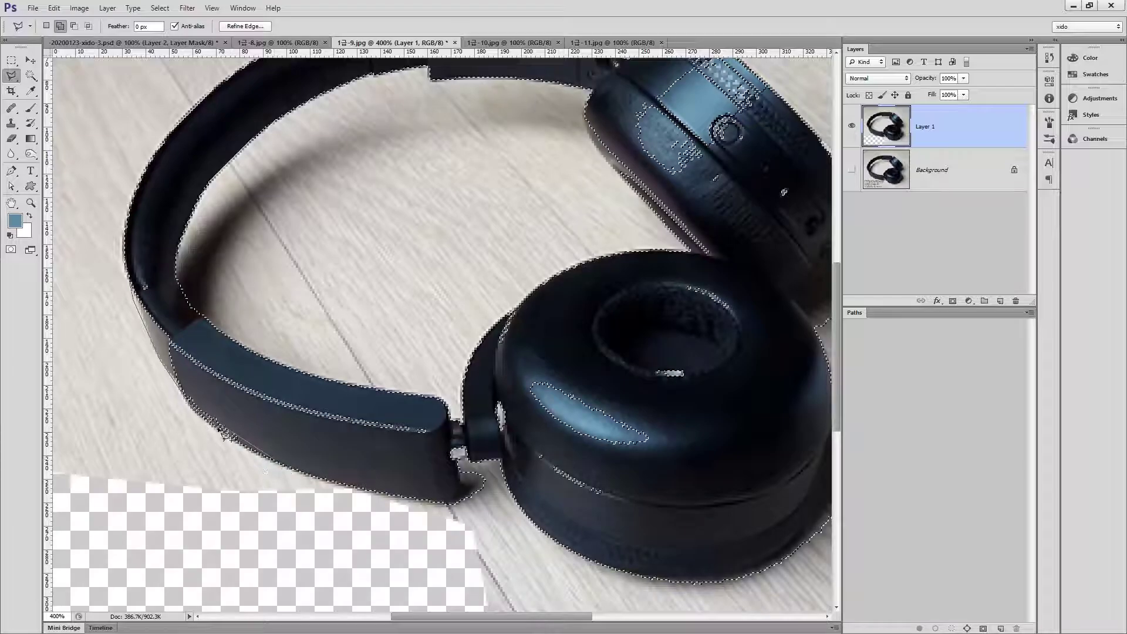
left_click(250, 452)
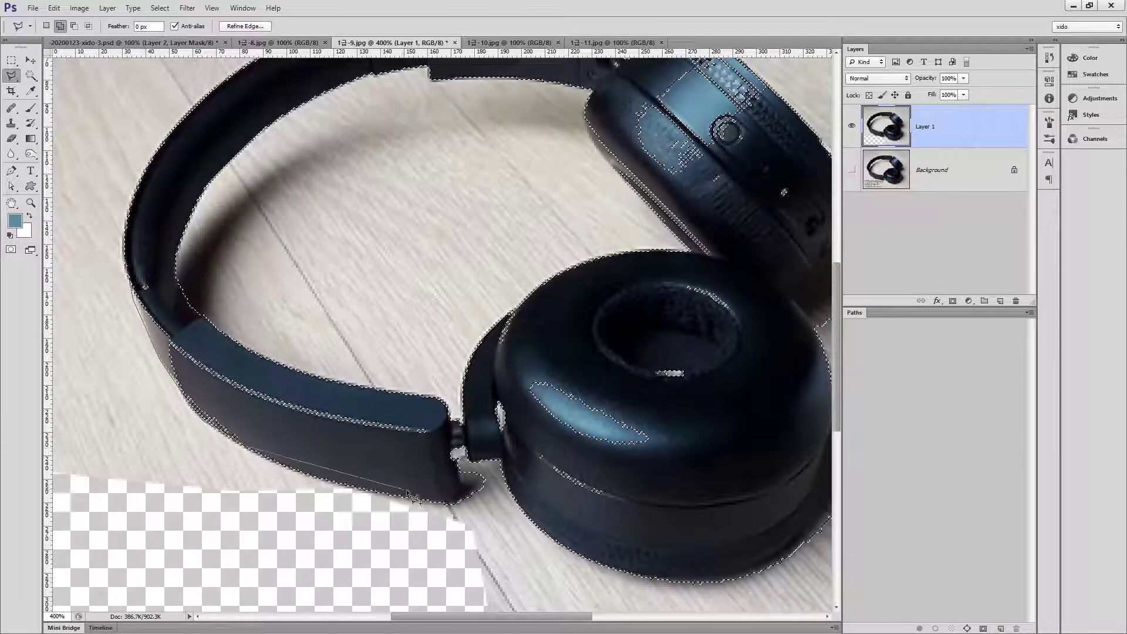
left_click(274, 374)
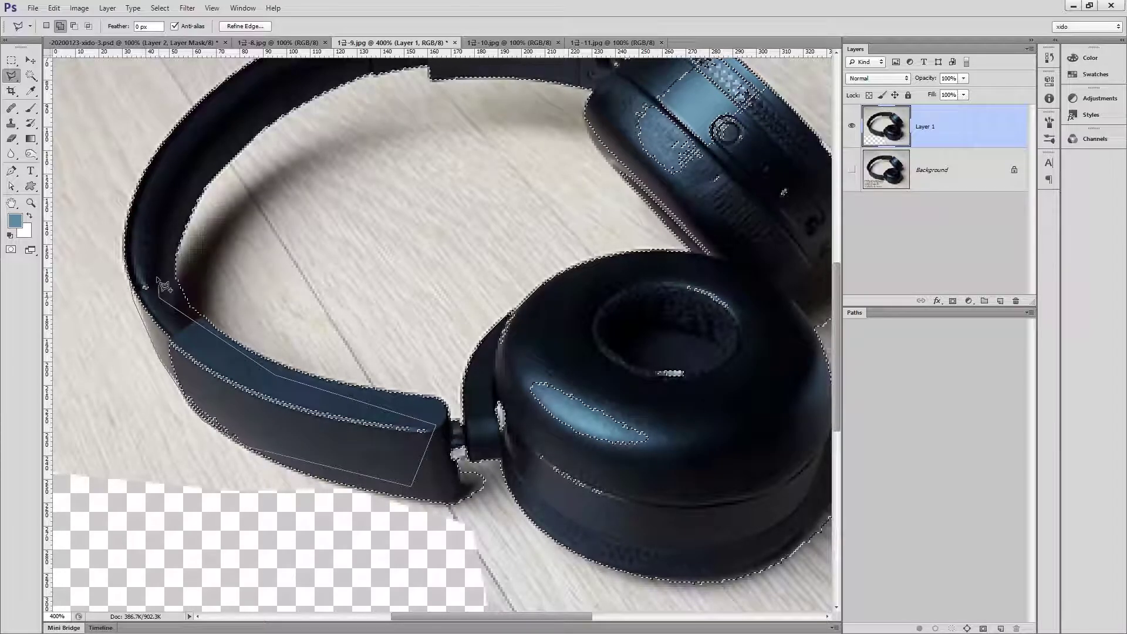
left_click(145, 242)
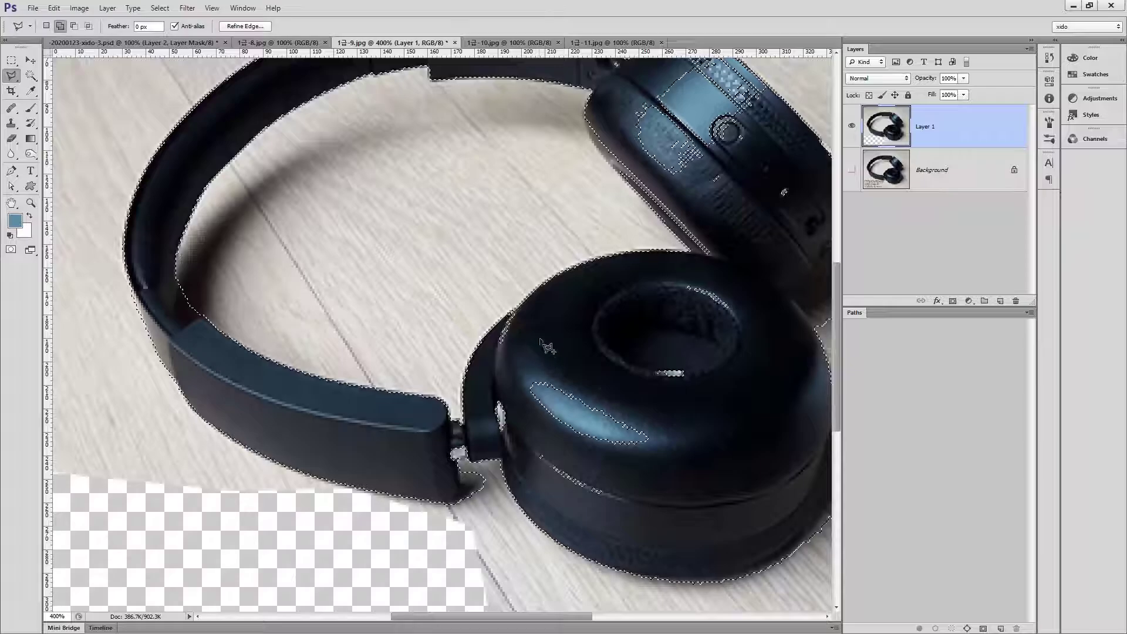
Add the unselected highlights and gaps inside the lower ear cup to the selection with a polygonal outline
left_click(511, 312)
left_click(468, 403)
left_click(506, 388)
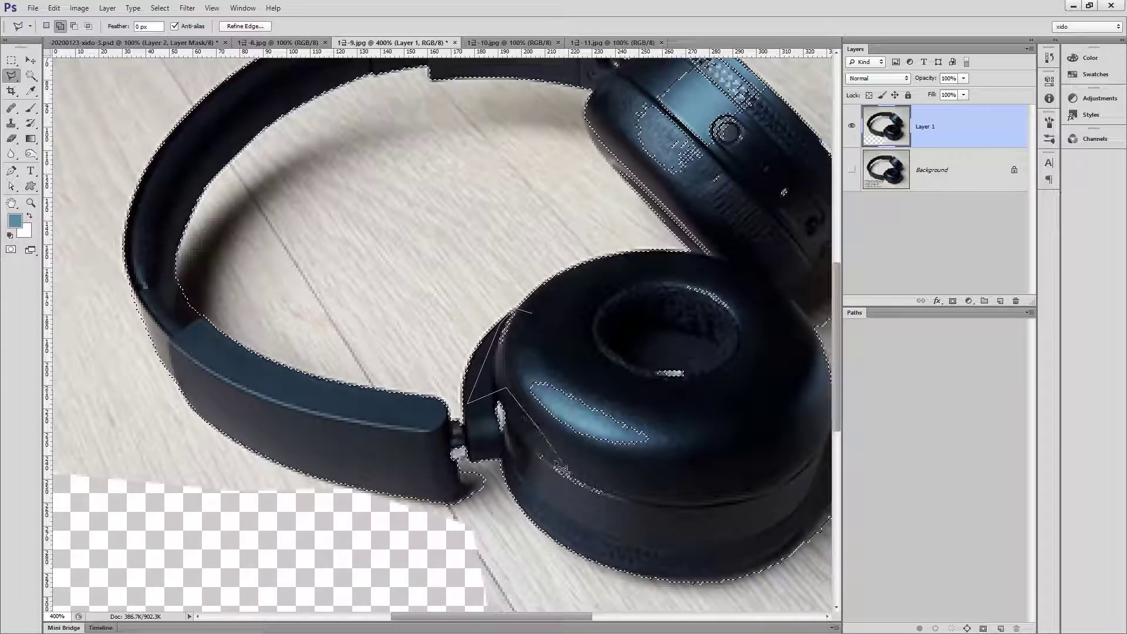
left_click(539, 432)
left_click(530, 446)
left_click(552, 512)
left_click(674, 538)
left_click(768, 404)
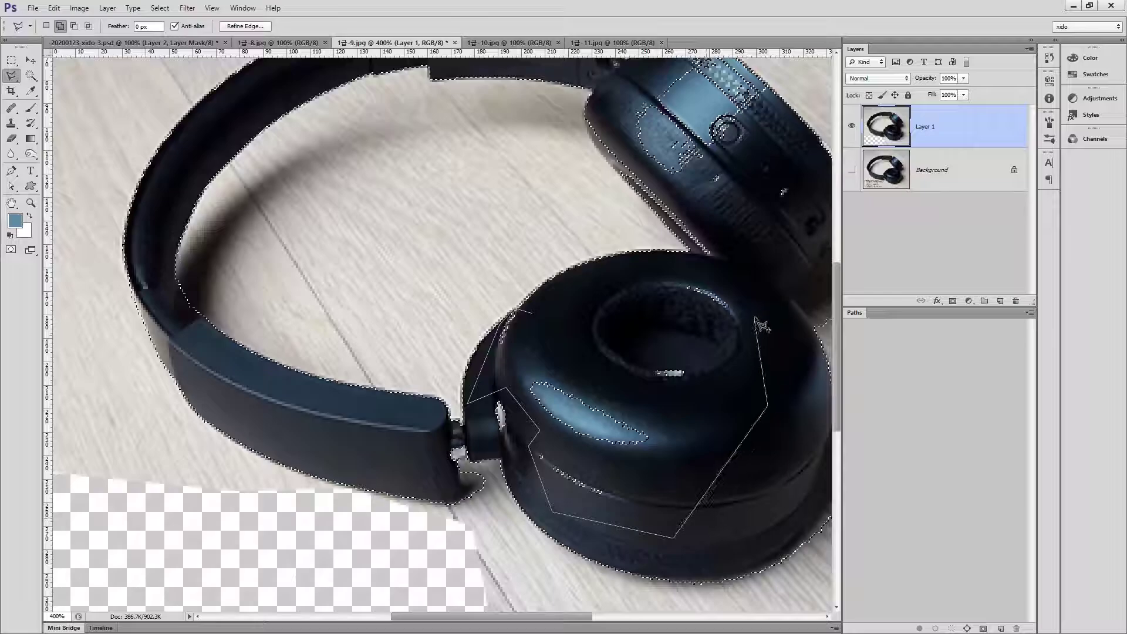
double_click(616, 265)
Subtract the small shadow beside the end of the headband's lower arm from the selection
key("alt")
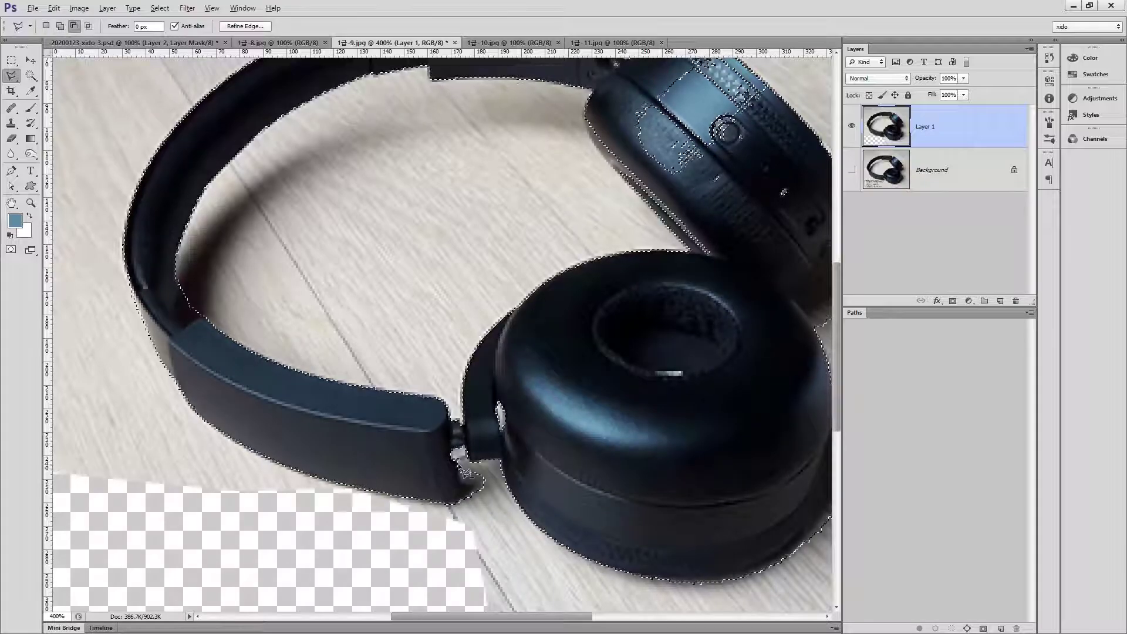
left_click(459, 458)
left_click(459, 519)
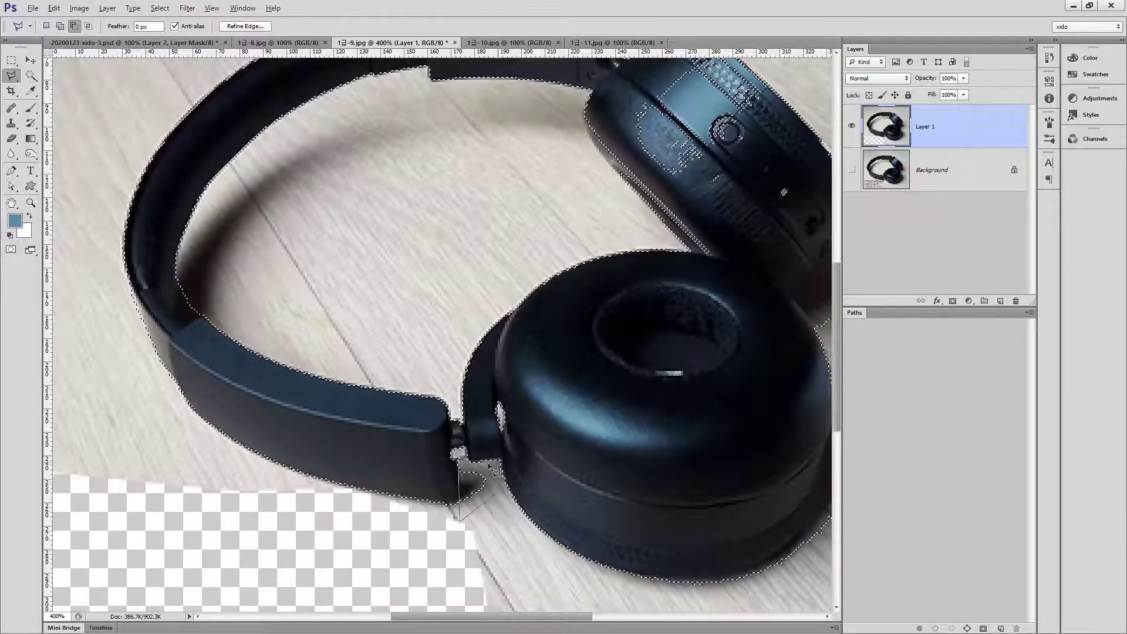
left_click(460, 458)
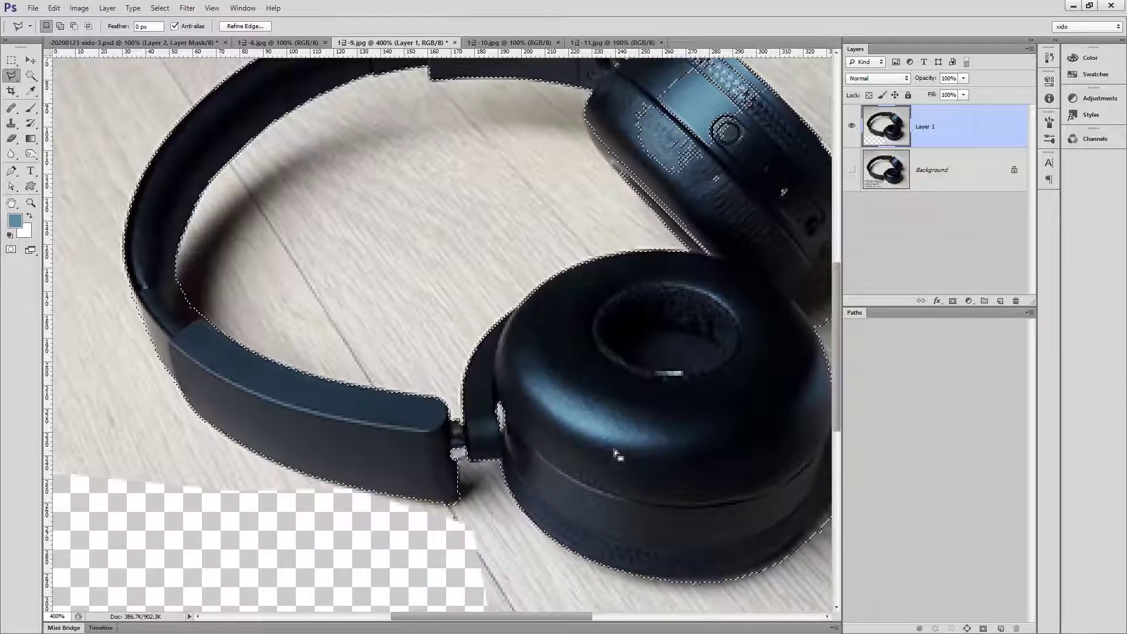
Subtract the floor shadows along the right side of both ear cups from the selection with one polygonal outline
left_click_drag(530, 377, 232, 423)
scroll(528, 247, "down", 2)
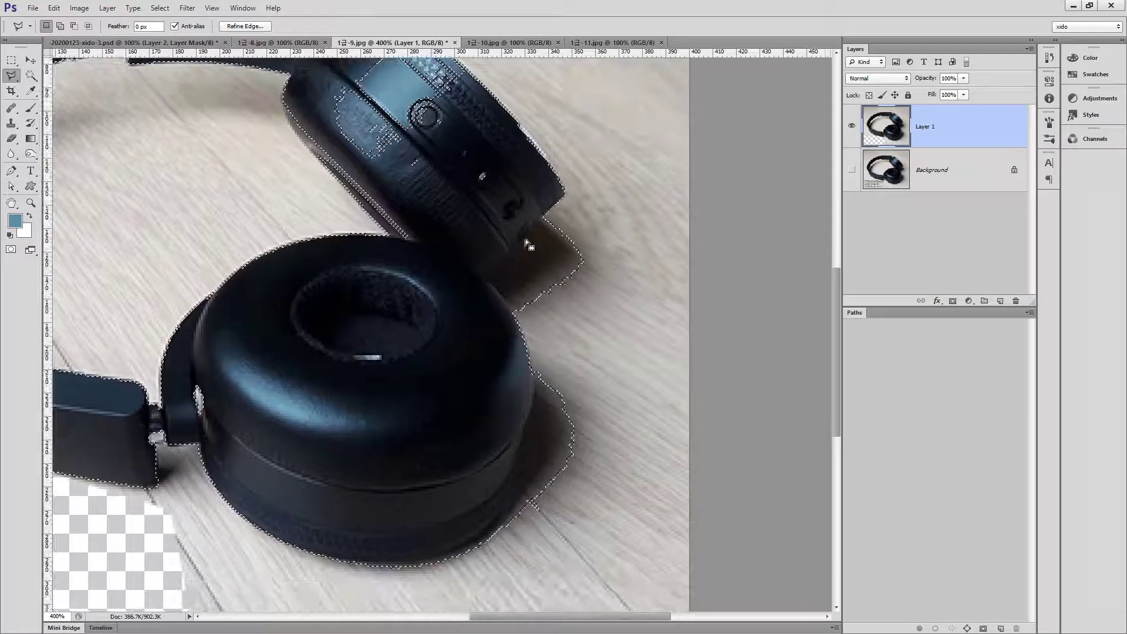
key("alt")
left_click(557, 207)
left_click(544, 221)
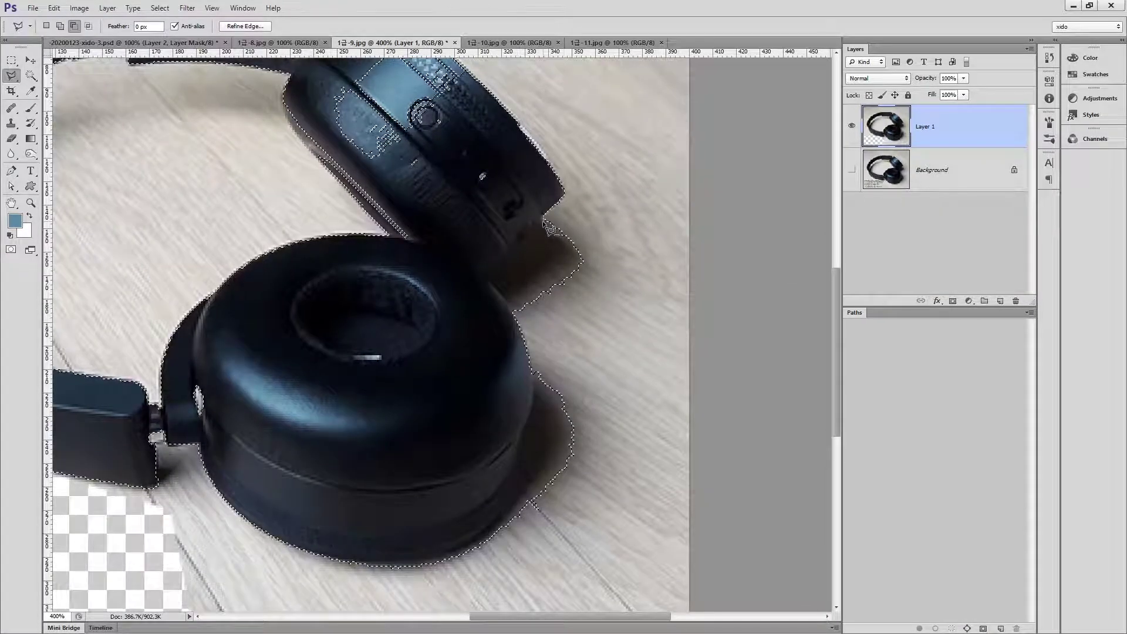
left_click(487, 277)
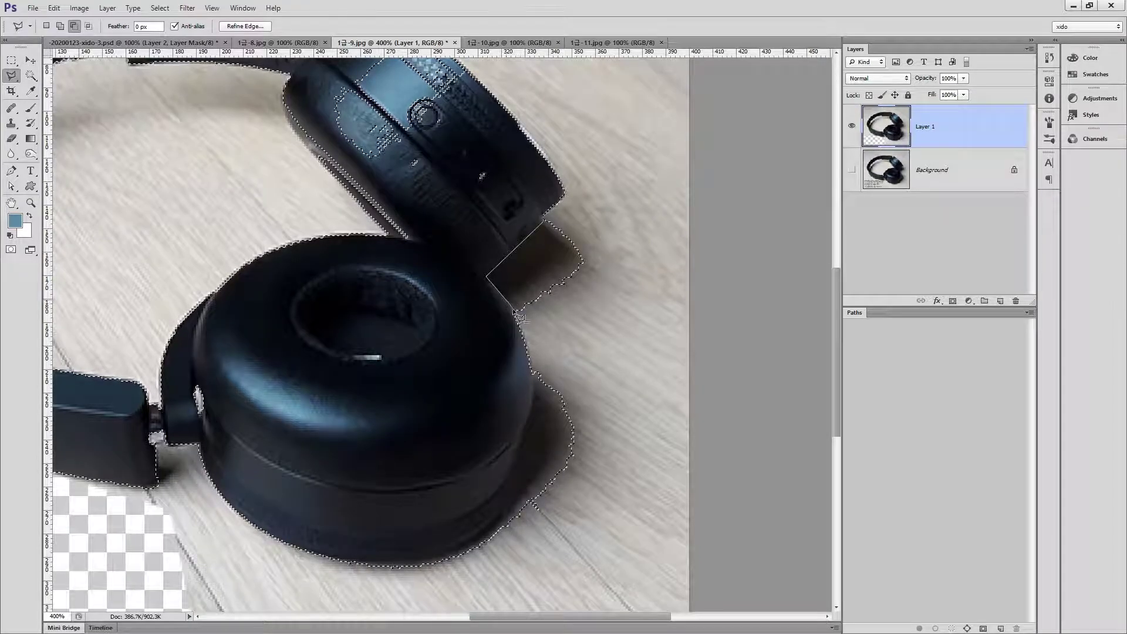
left_click(535, 387)
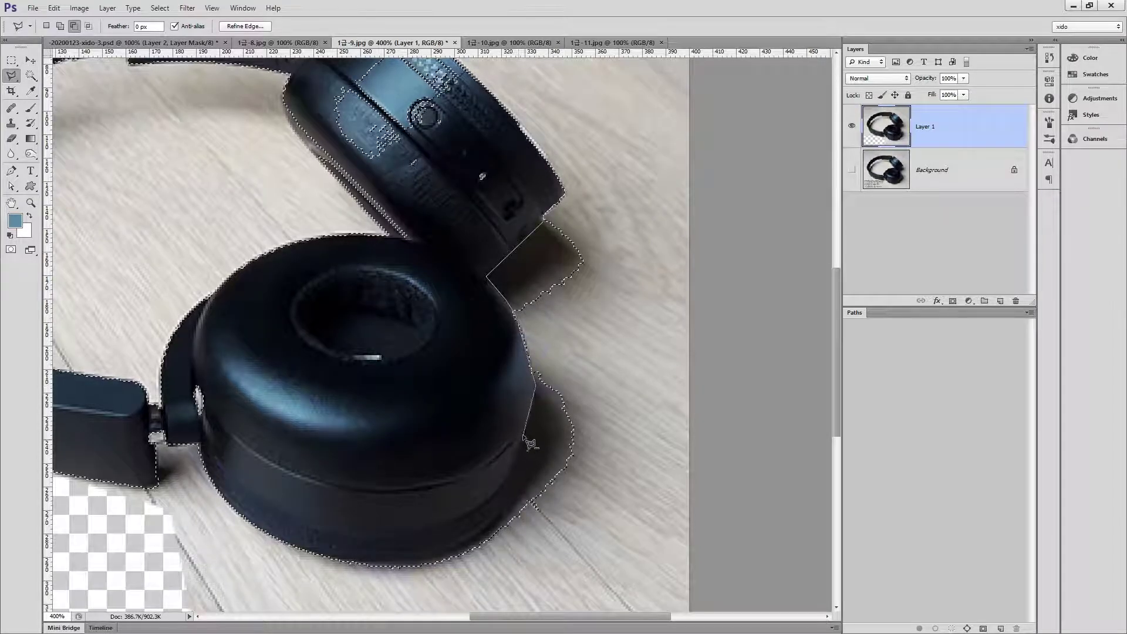
left_click(499, 513)
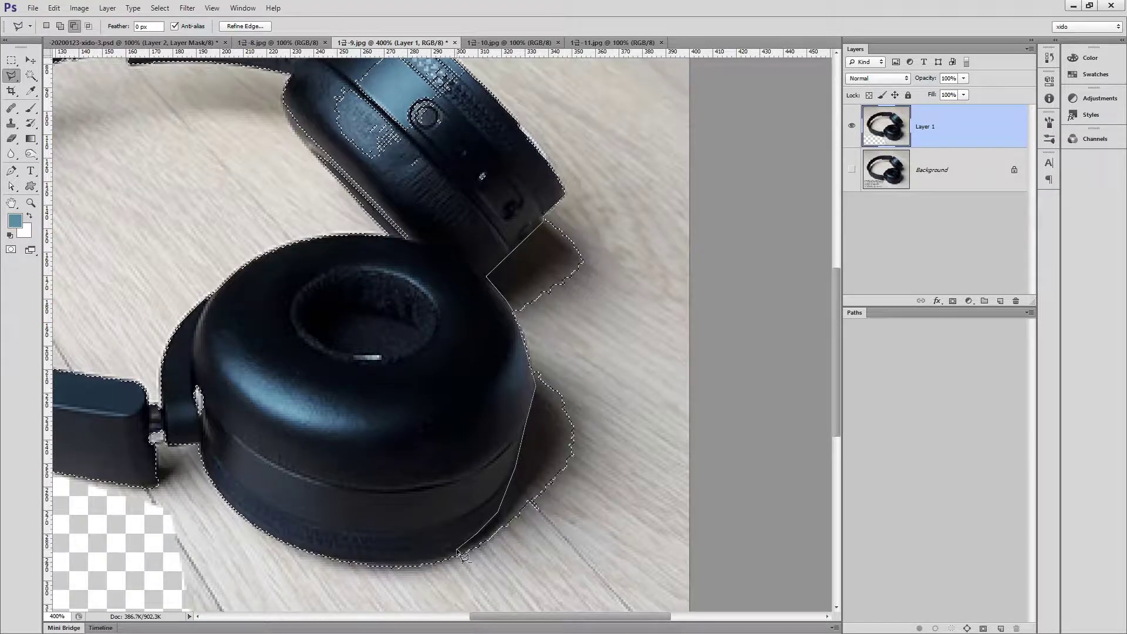
left_click(458, 551)
left_click(418, 561)
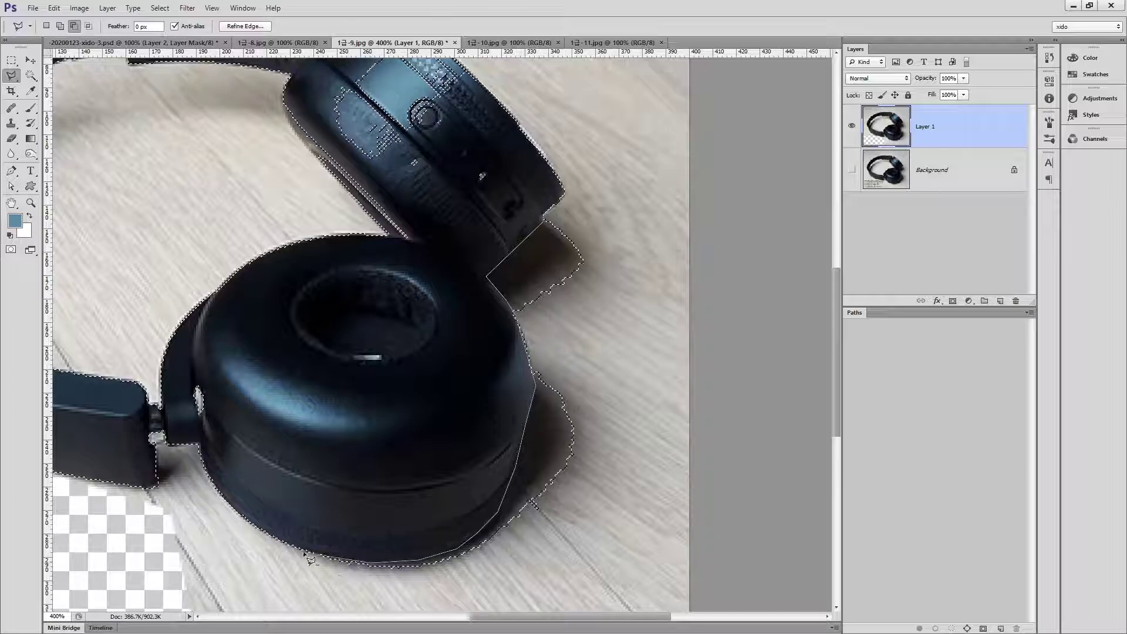
left_click(588, 593)
double_click(616, 198)
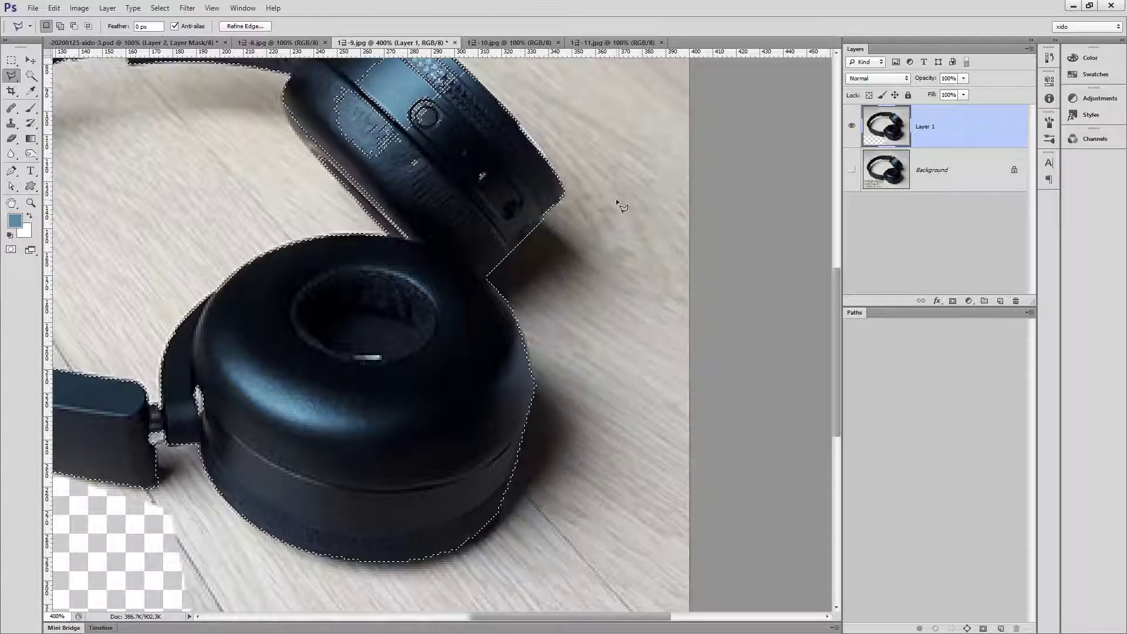
Add the unselected highlights on the upper ear cup's outer band and cushion to the selection
left_click_drag(615, 199, 649, 322)
left_click(506, 257, "shift")
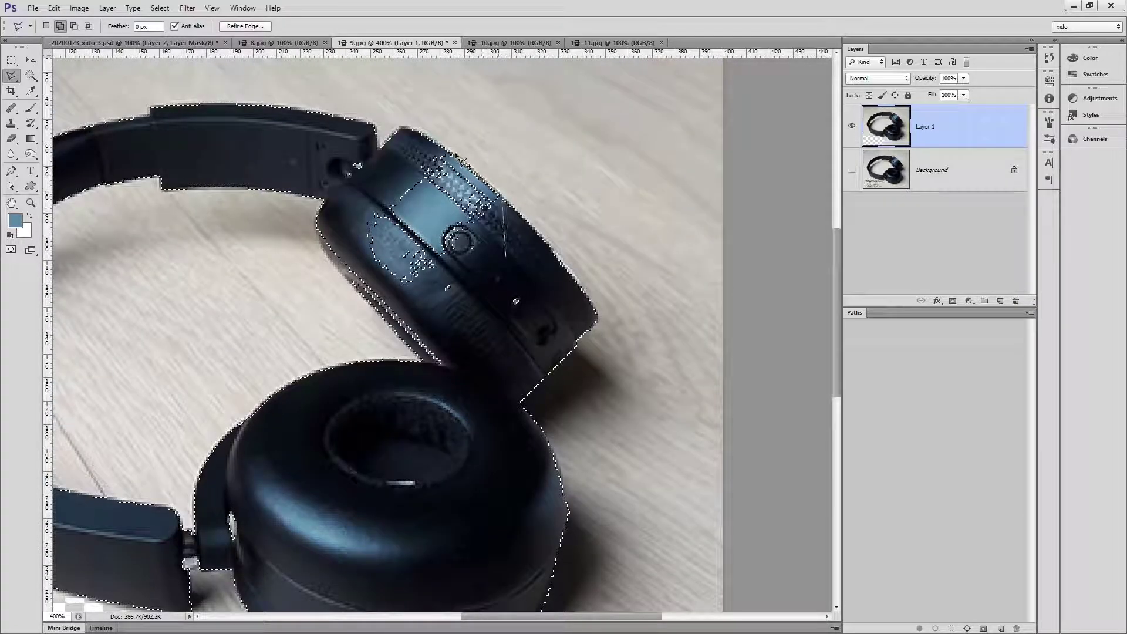
left_click(417, 141)
left_click(341, 207)
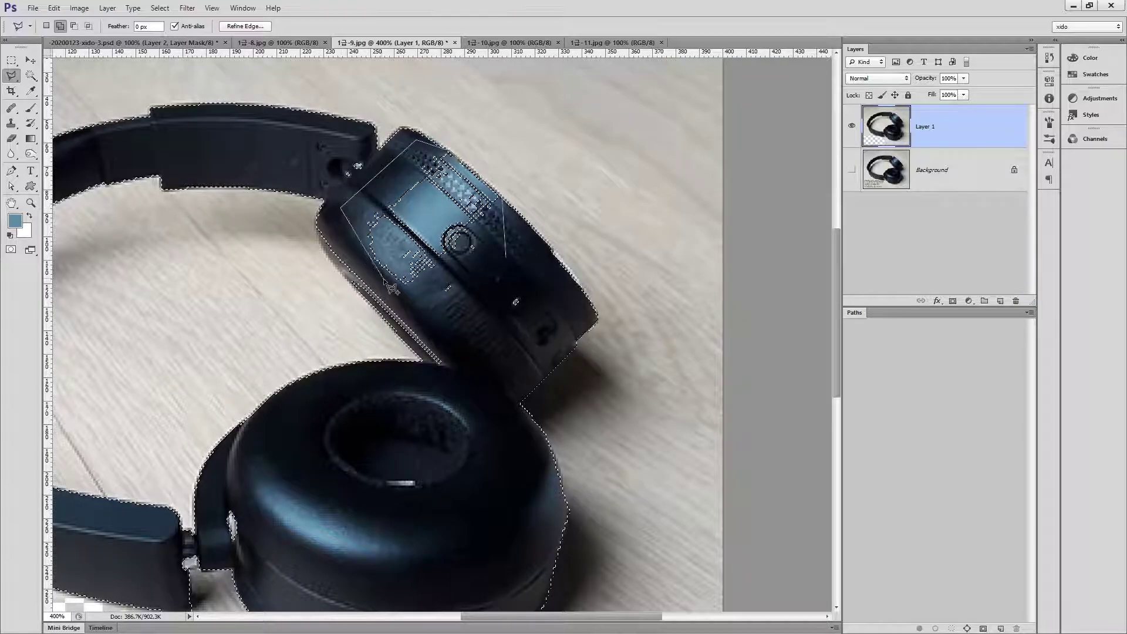
left_click(390, 288)
double_click(501, 318)
Add the upper ear cup's inner cushion edge and remaining small gaps to the selection with the Polygonal Lasso
left_click(524, 344)
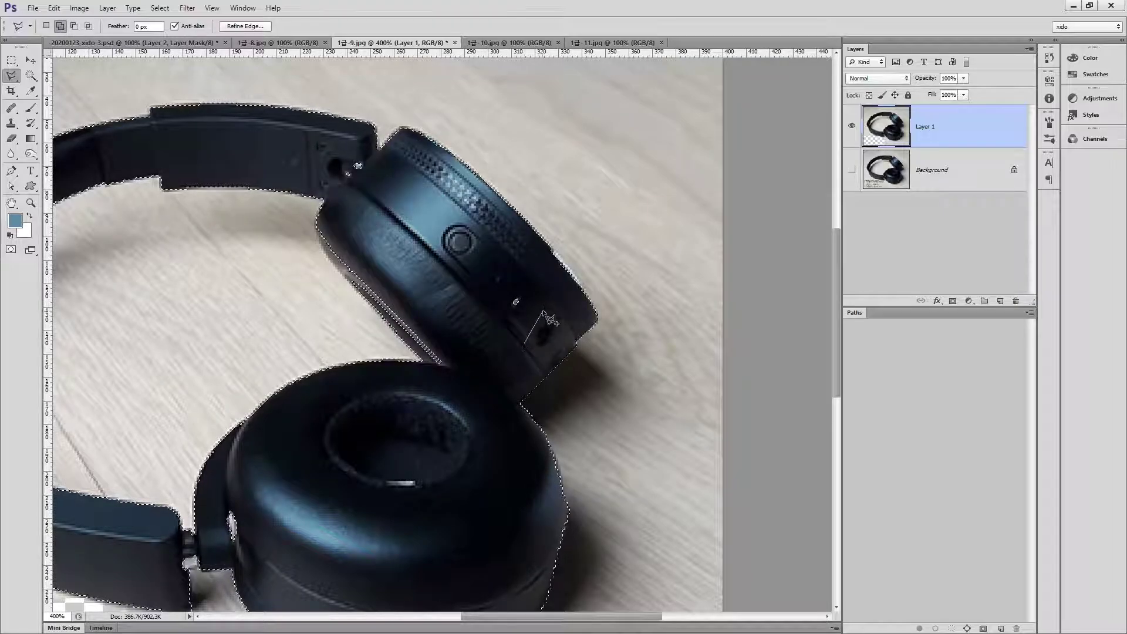
left_click(542, 311)
left_click(514, 249)
left_click(315, 222)
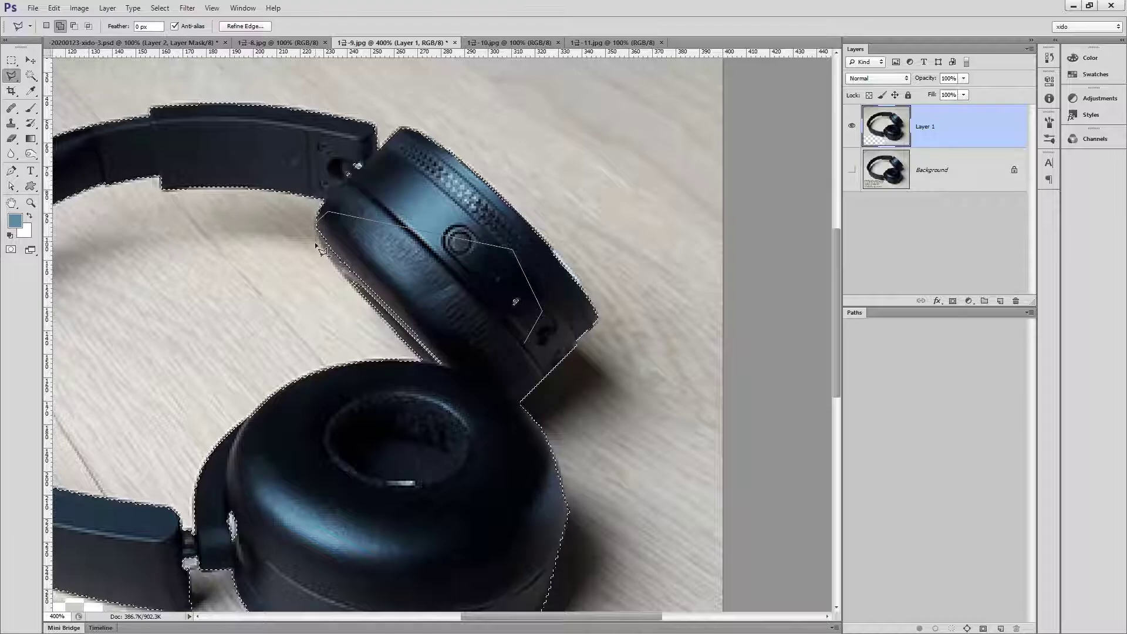
left_click(340, 273)
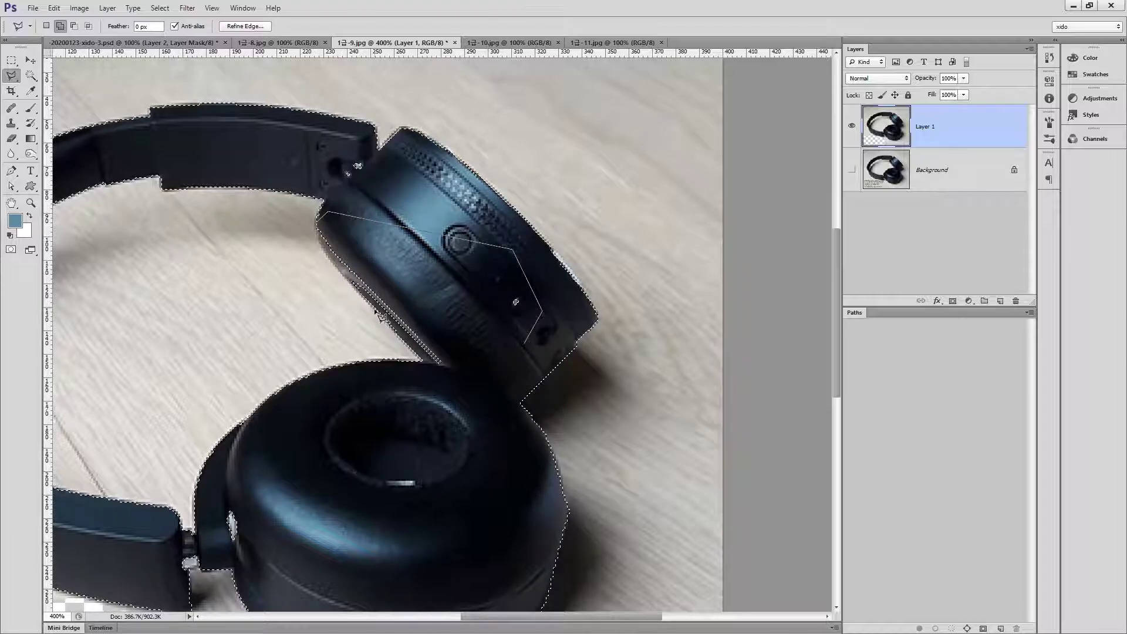
left_click(442, 367)
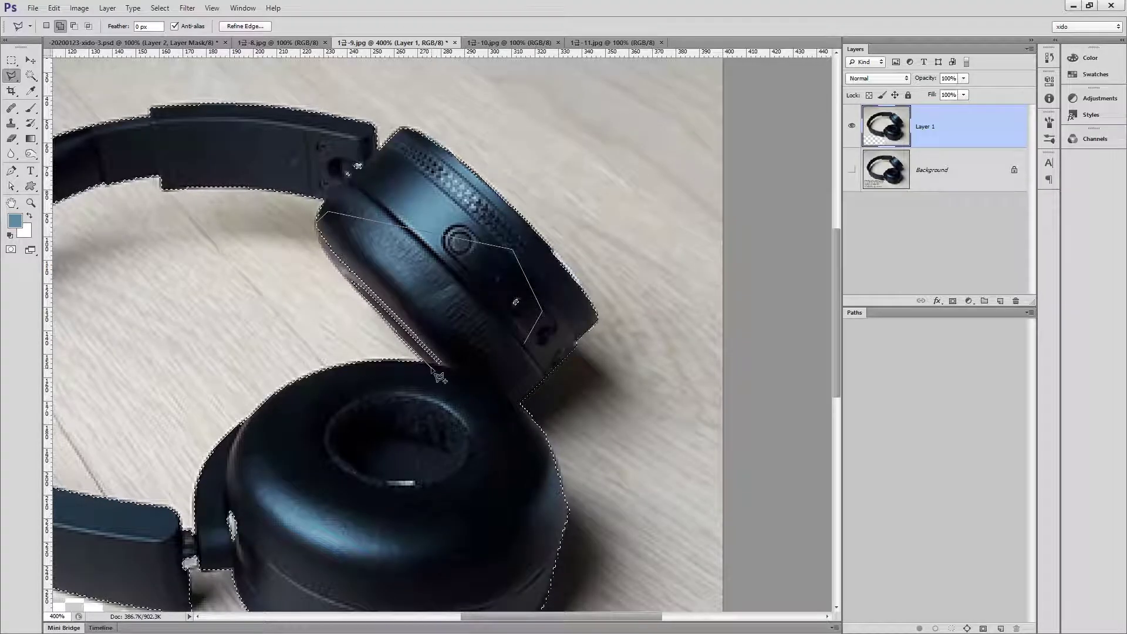
left_click(524, 343)
Copy the selected headphones to a new layer, hide Layer 1, and activate the Move tool
left_click_drag(338, 289, 556, 209)
key("ctrl+minus")
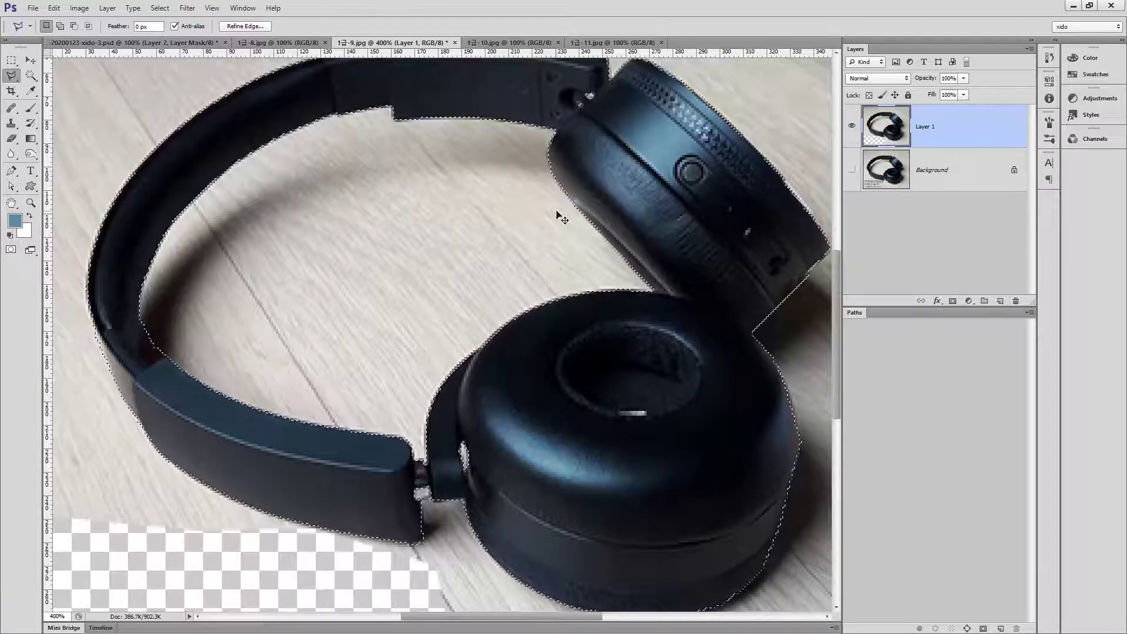
key("ctrl+minus")
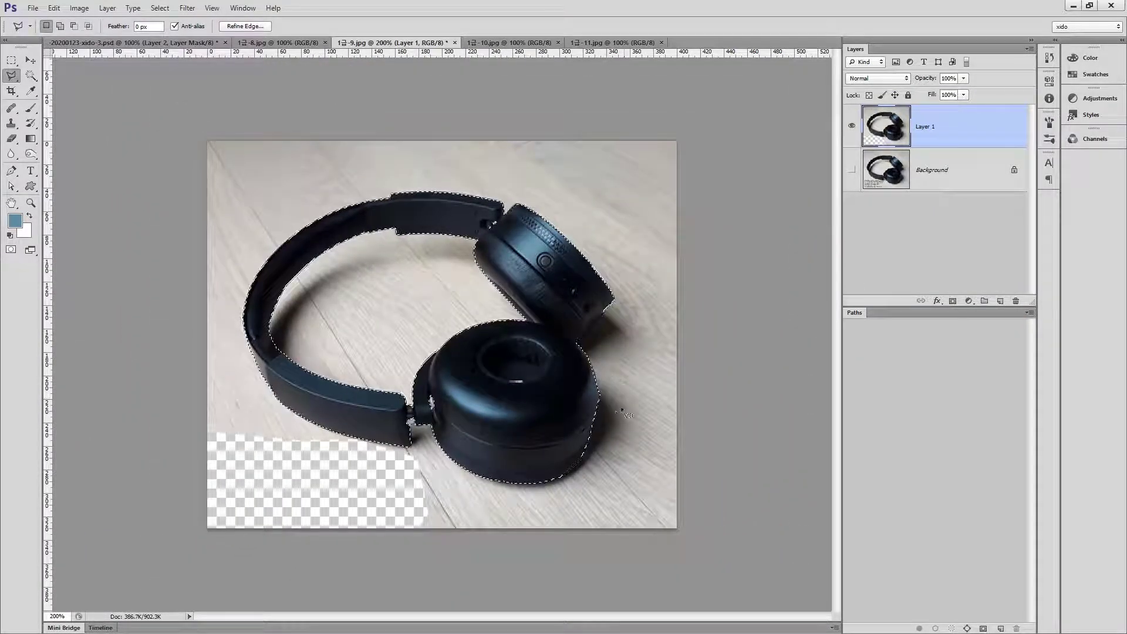
key("ctrl+j")
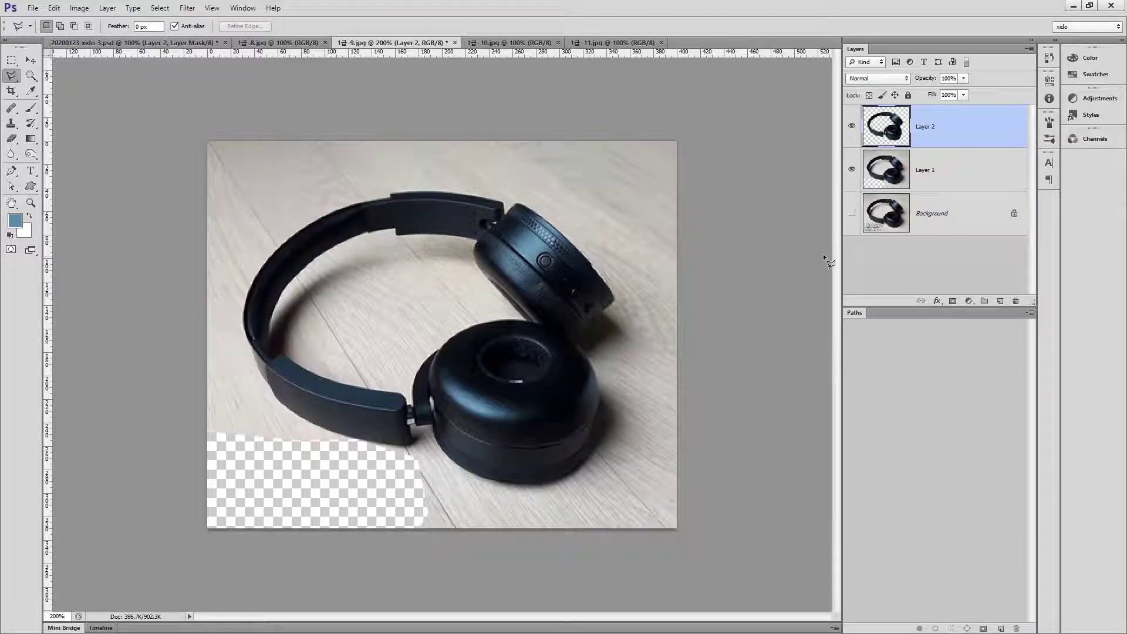
left_click(852, 169)
key("v")
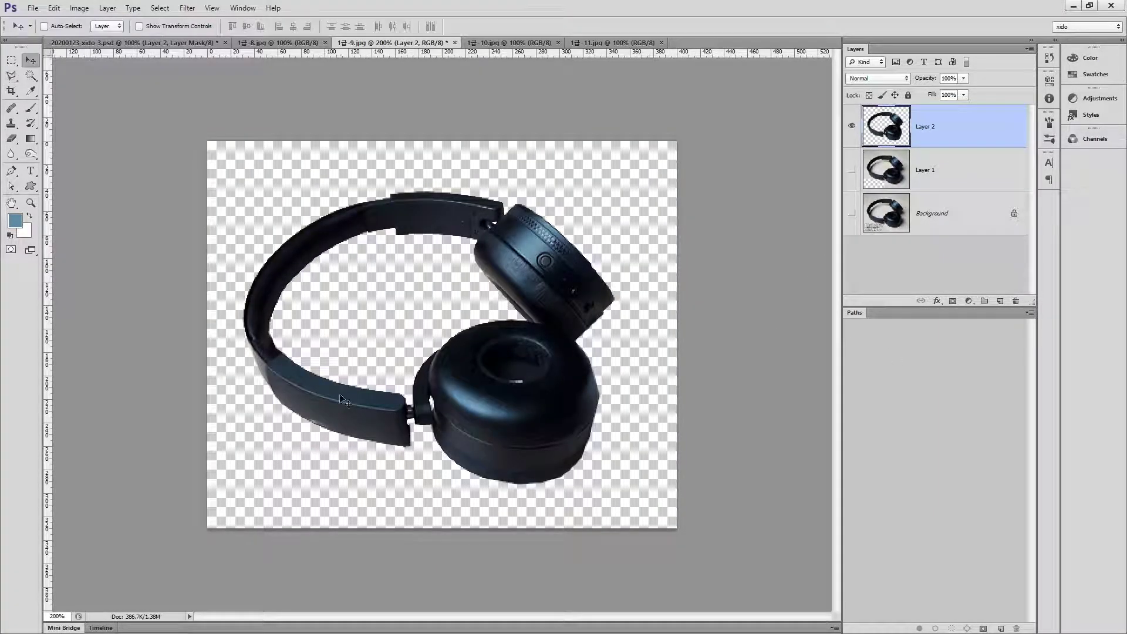
Bring the cut-out headphones into the exam composition, flip them horizontally, and place them right of the painted hands
left_click_drag(285, 284, 496, 305)
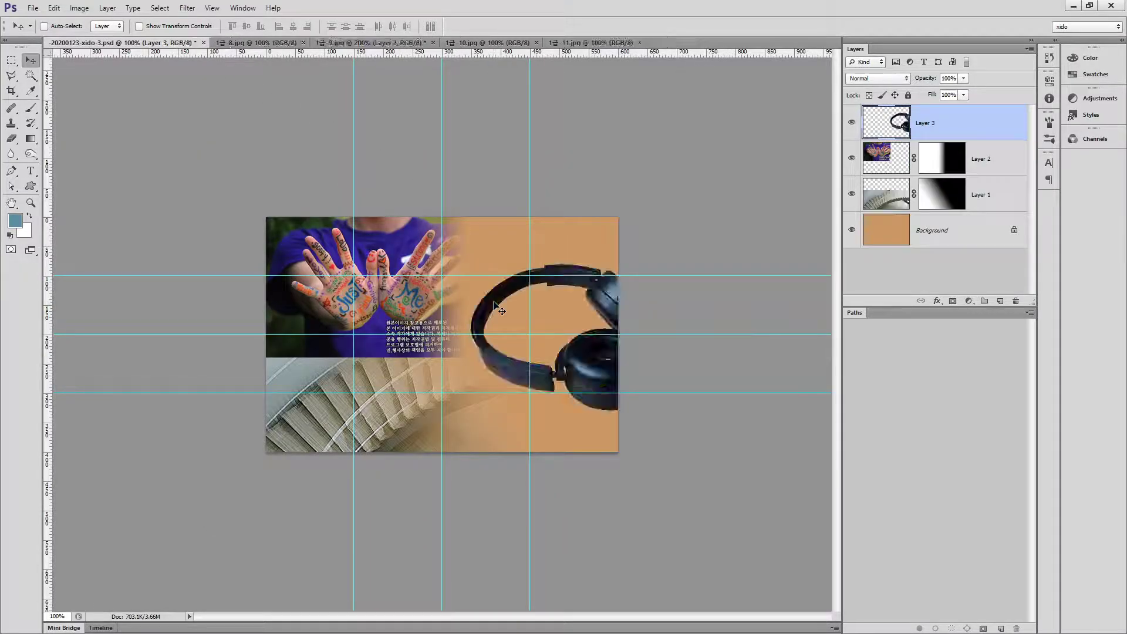
left_click_drag(578, 383, 491, 351)
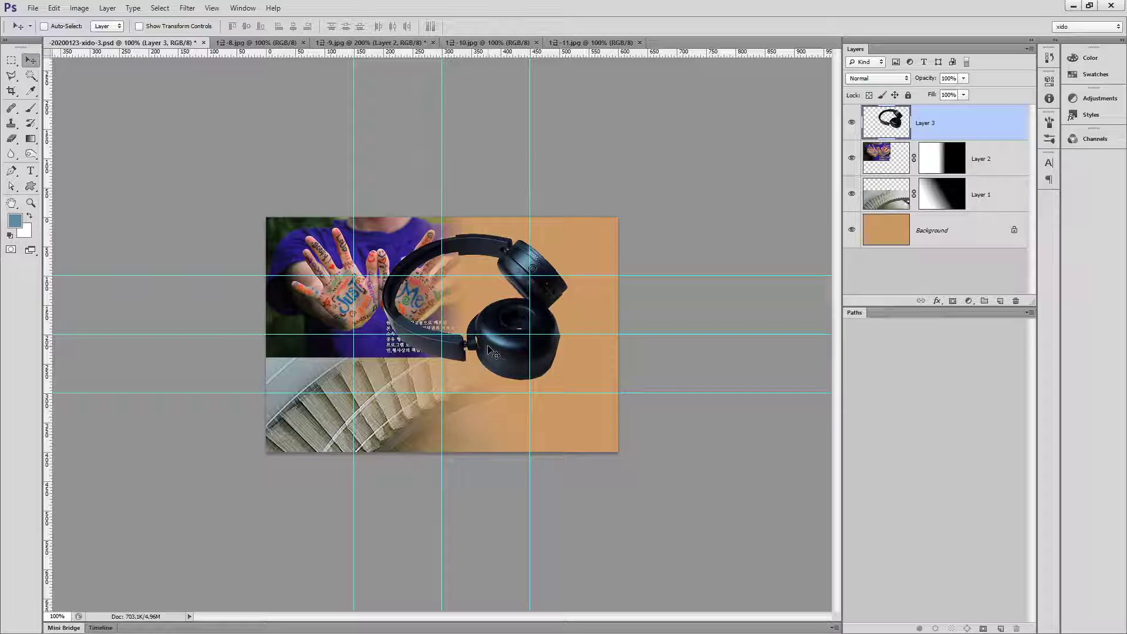
left_click(512, 391, "ctrl")
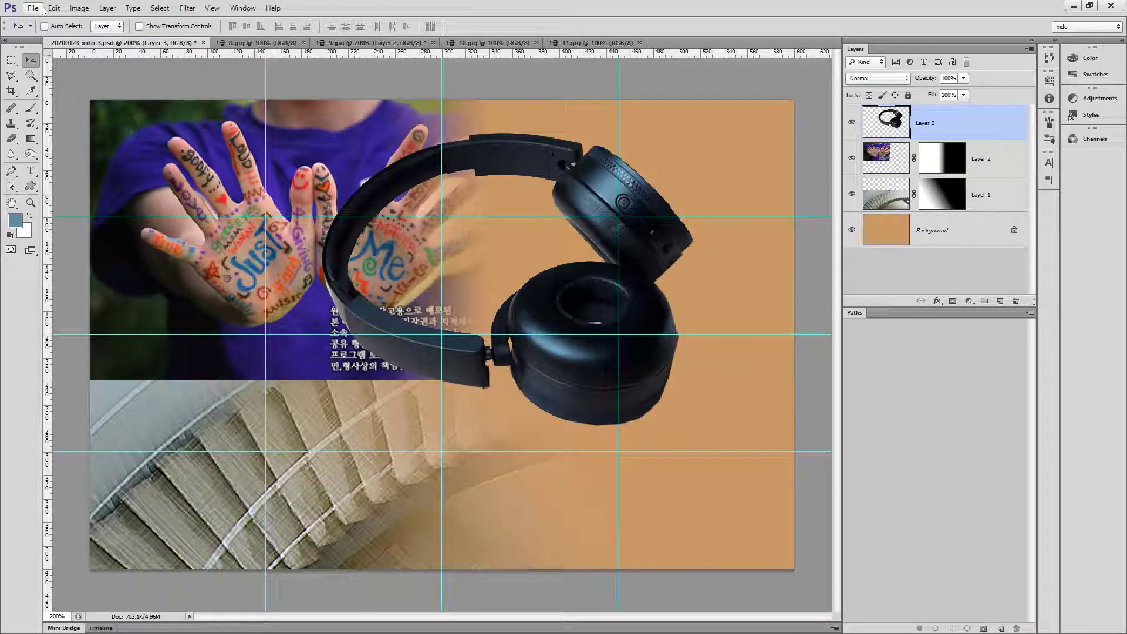
left_click(54, 7)
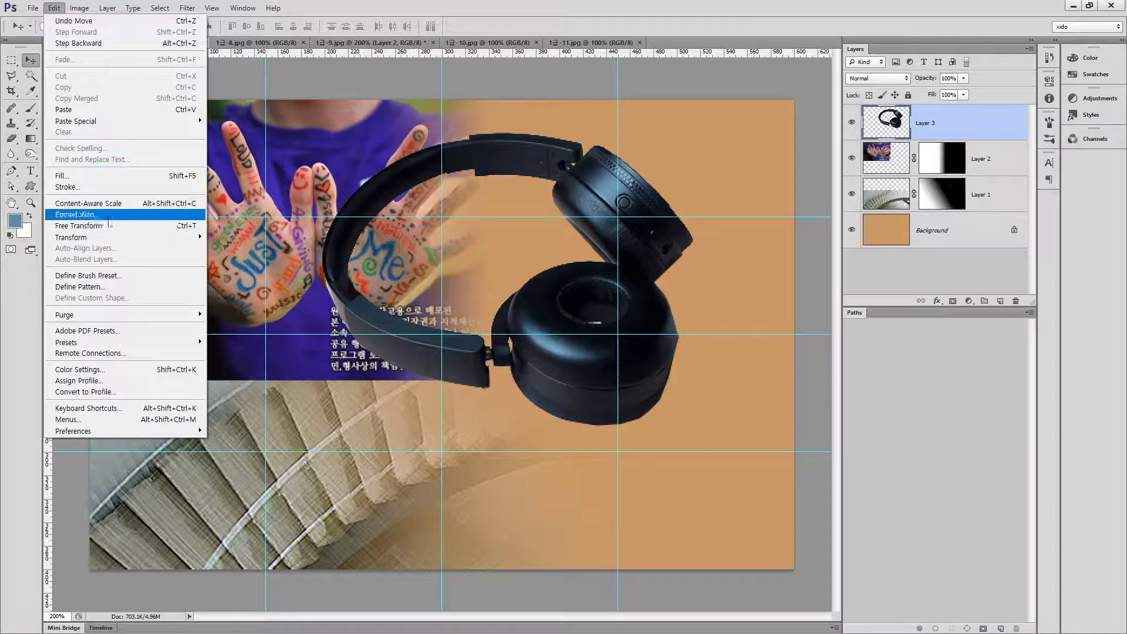
mouse_move(110, 239)
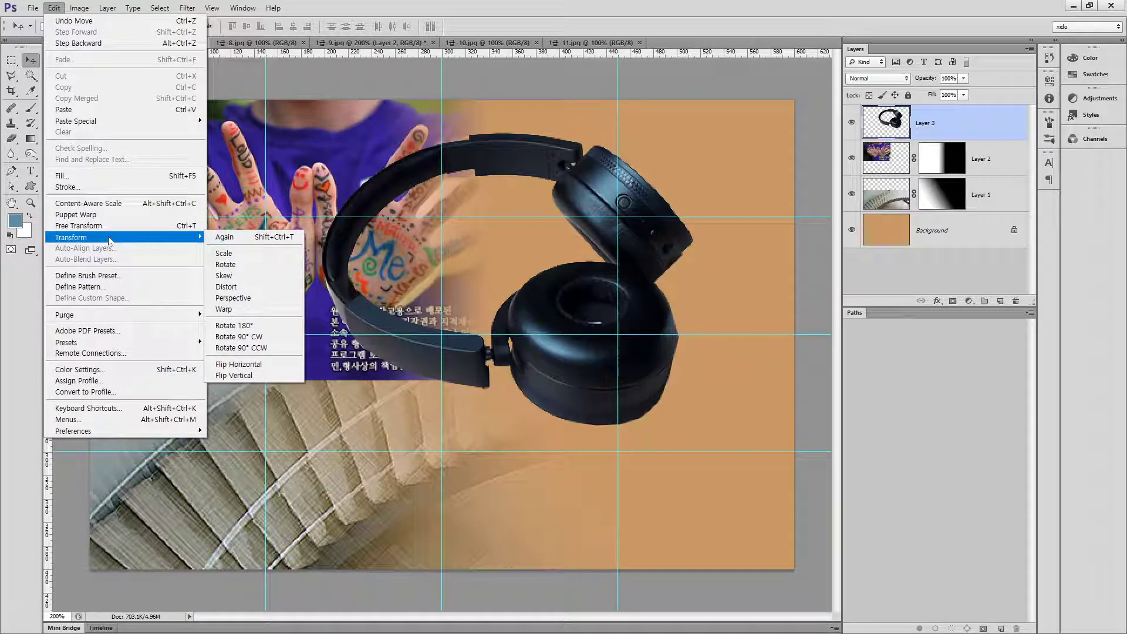
left_click(258, 366)
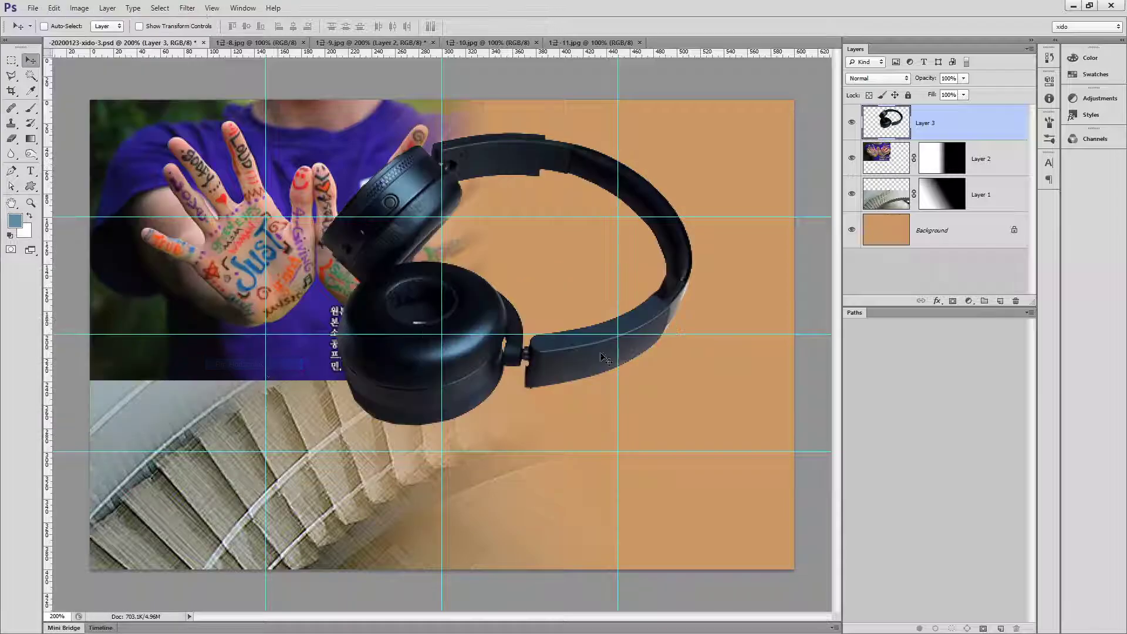
left_click_drag(445, 371, 471, 348)
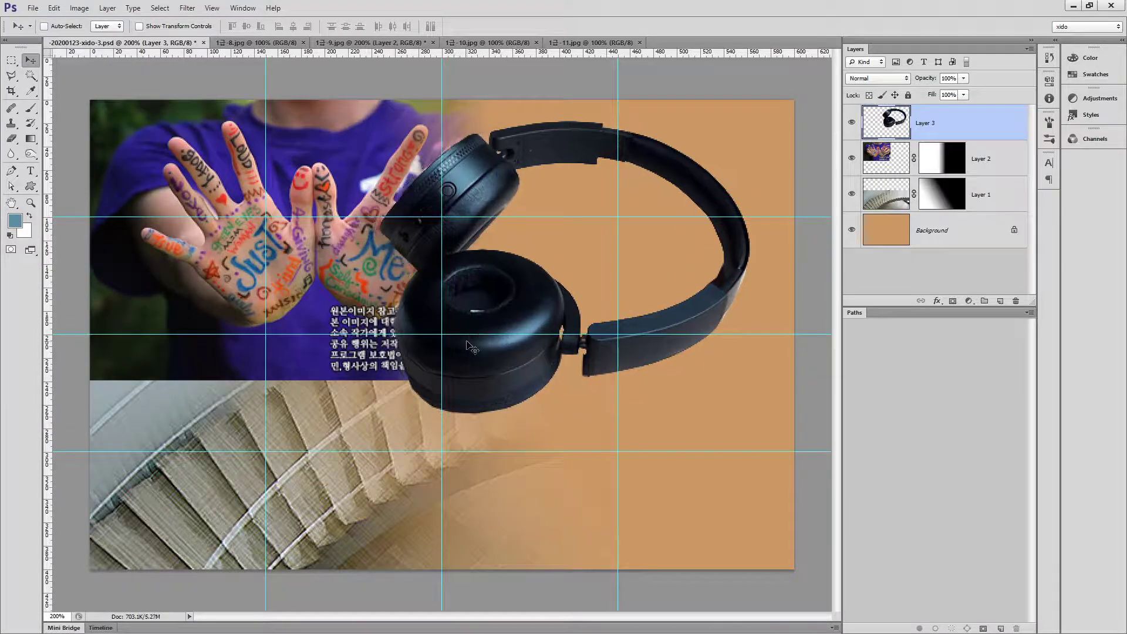
Scale the headphones down to about 61% and position them in the upper-right area of the canvas
key("ctrl+t")
left_click_drag(754, 118, 704, 169)
left_click_drag(677, 299, 724, 283)
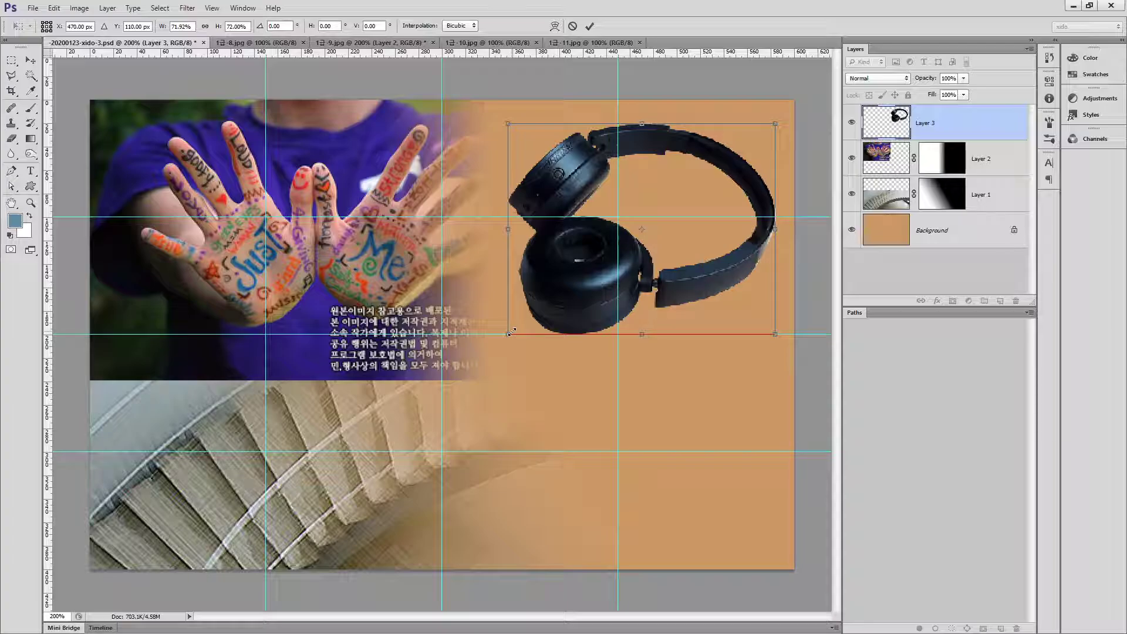
left_click_drag(510, 333, 547, 307)
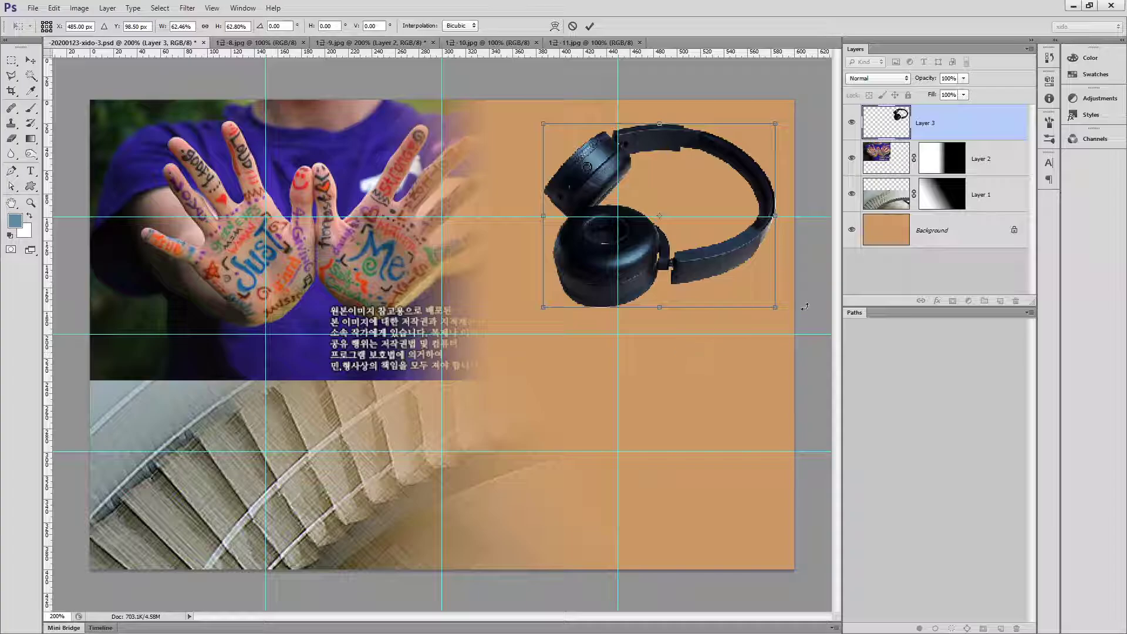
left_click_drag(776, 307, 769, 301)
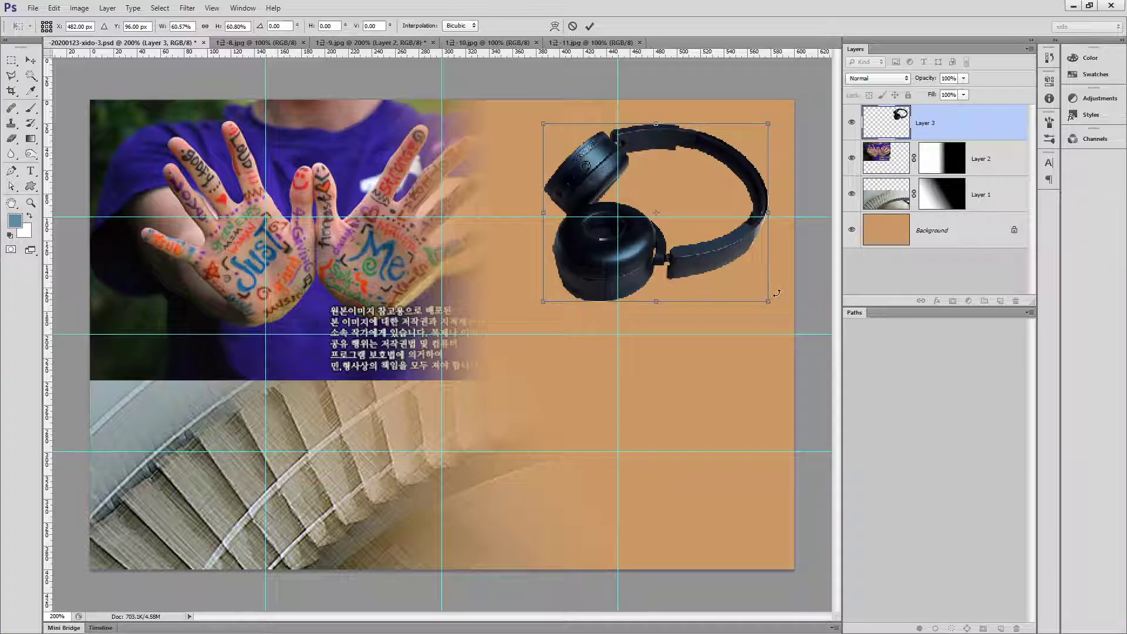
key("Return")
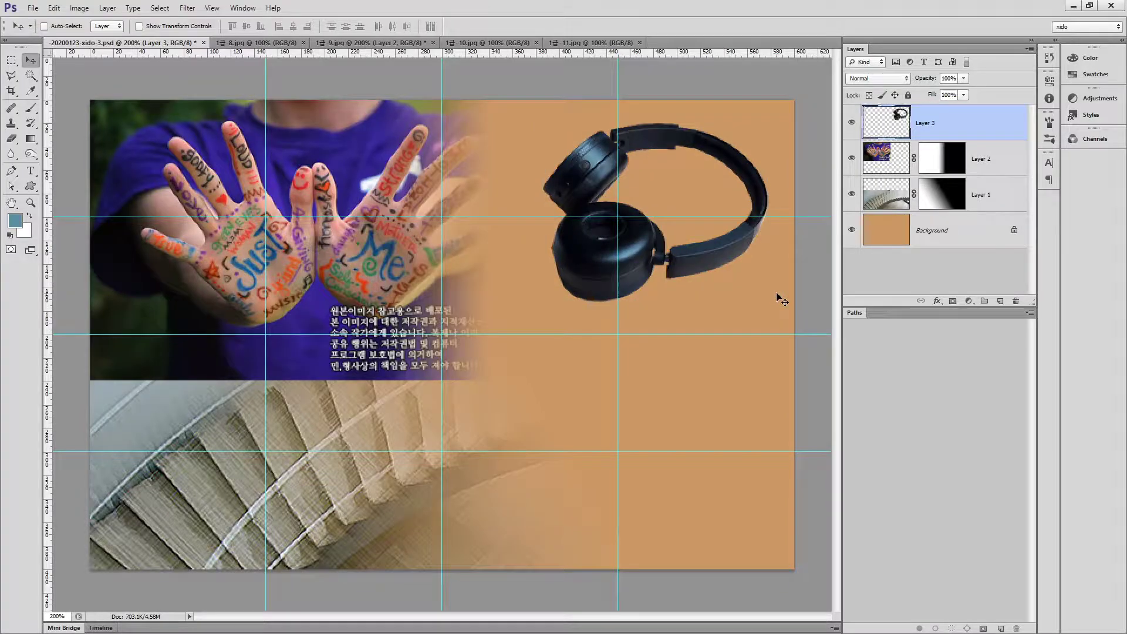
Set the headphones layer's blend mode to Luminosity and add a 3 px Stroke with a black-to-white gradient fill
left_click(893, 81)
left_click(866, 385)
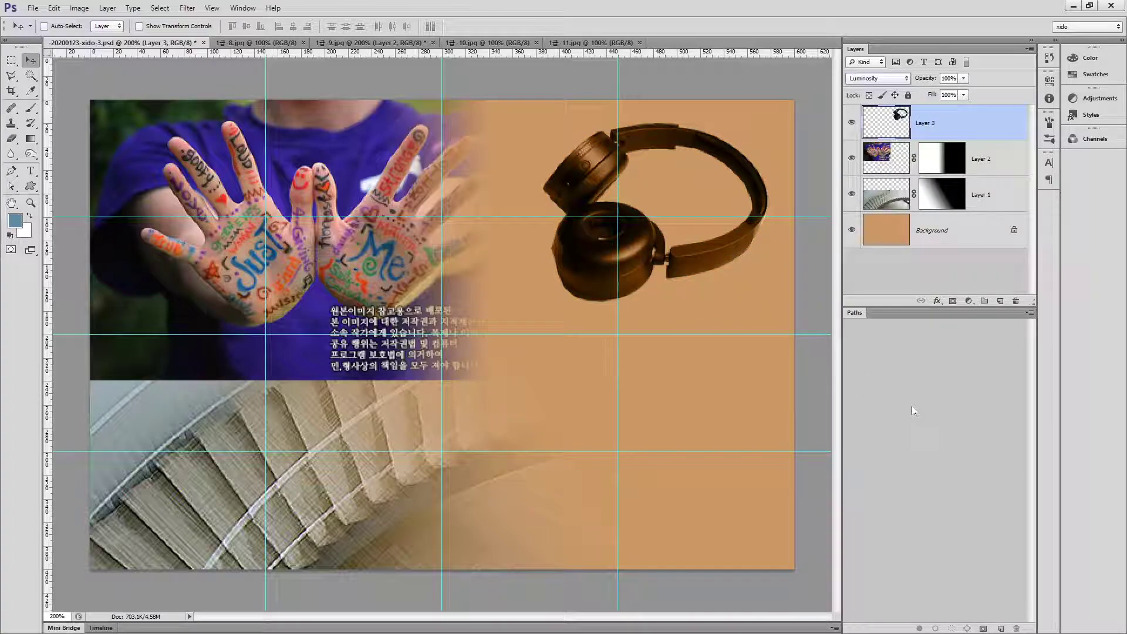
double_click(1022, 126)
left_click_drag(254, 107, 303, 105)
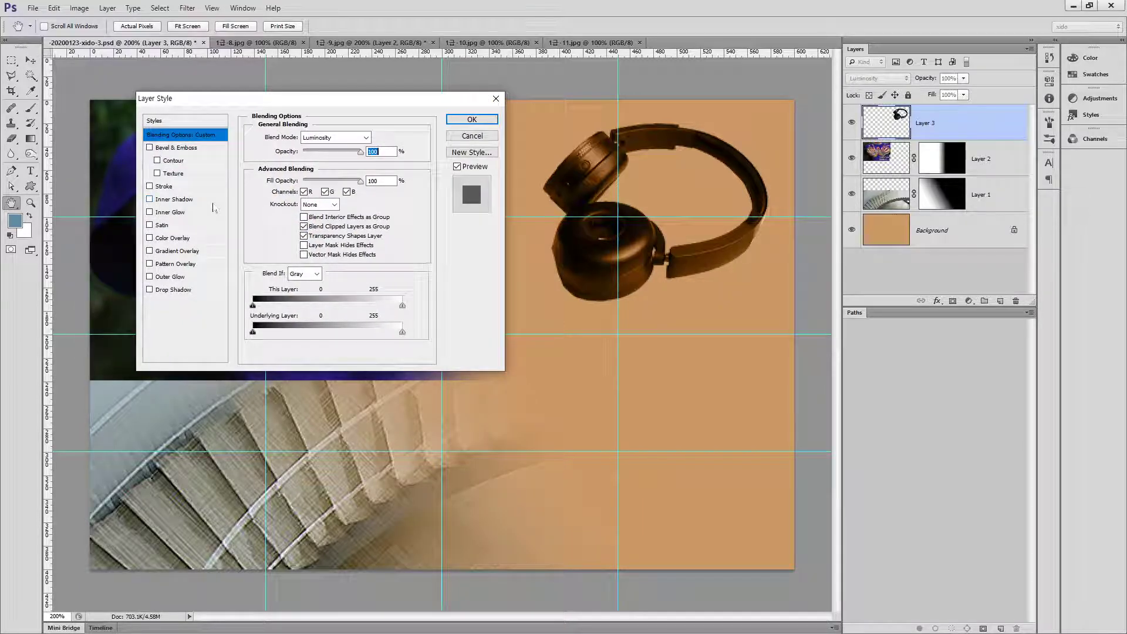
left_click(164, 186)
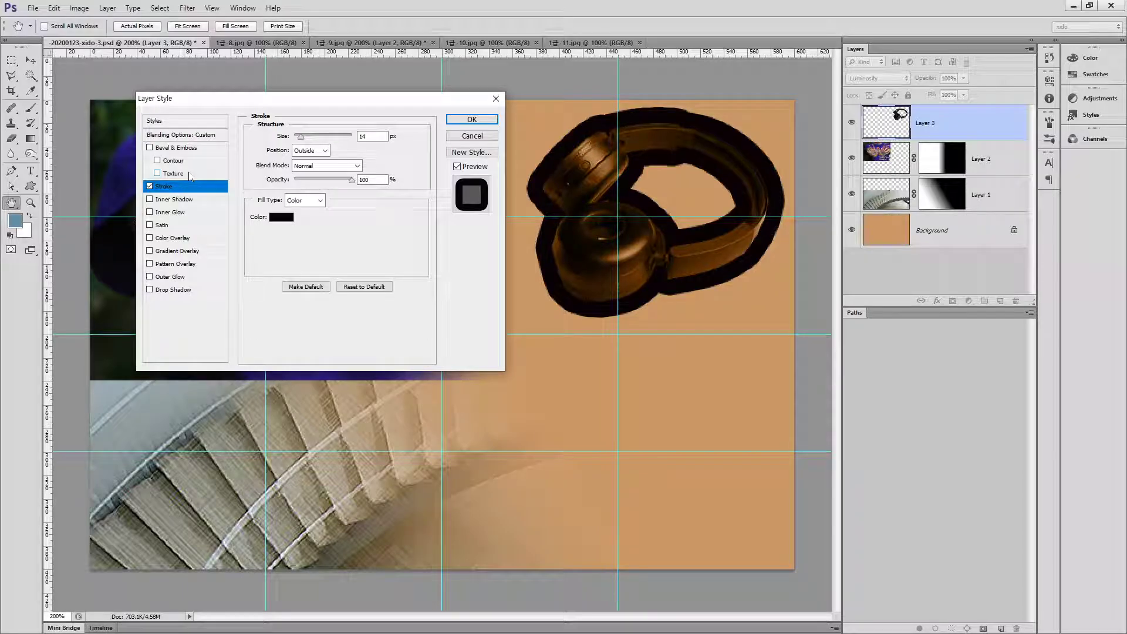
double_click(371, 136)
type("3")
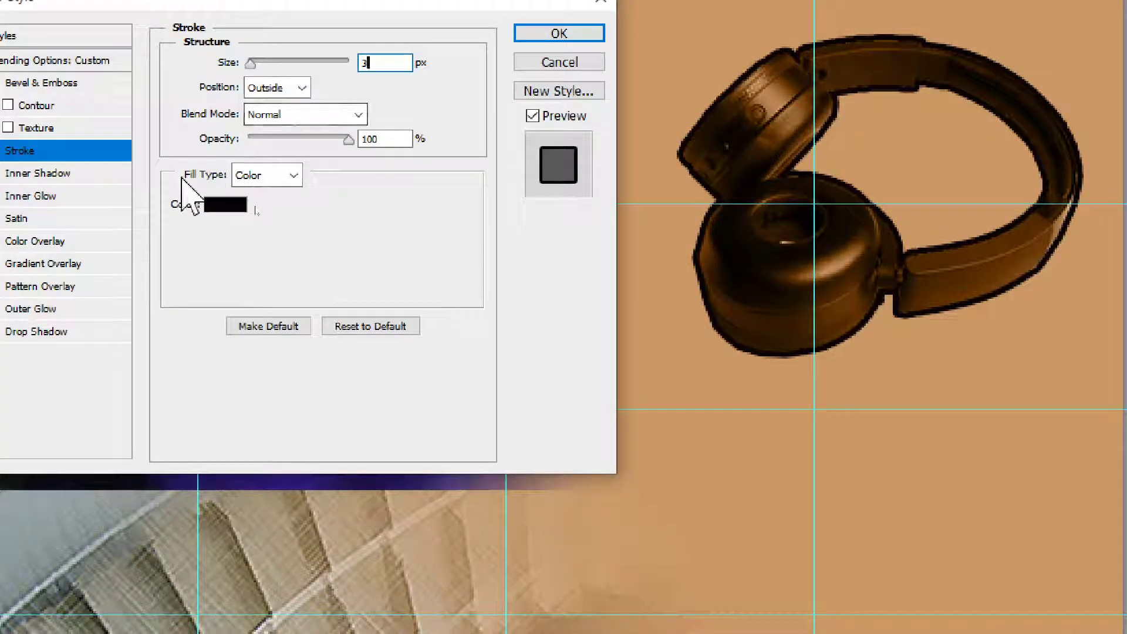
left_click(271, 176)
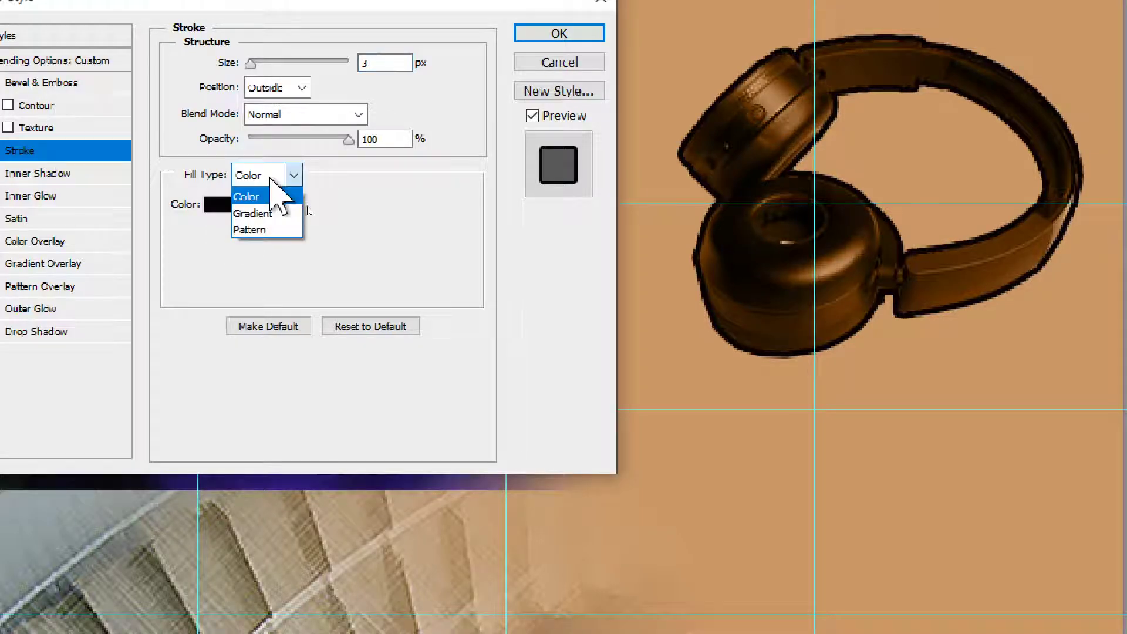
left_click(283, 213)
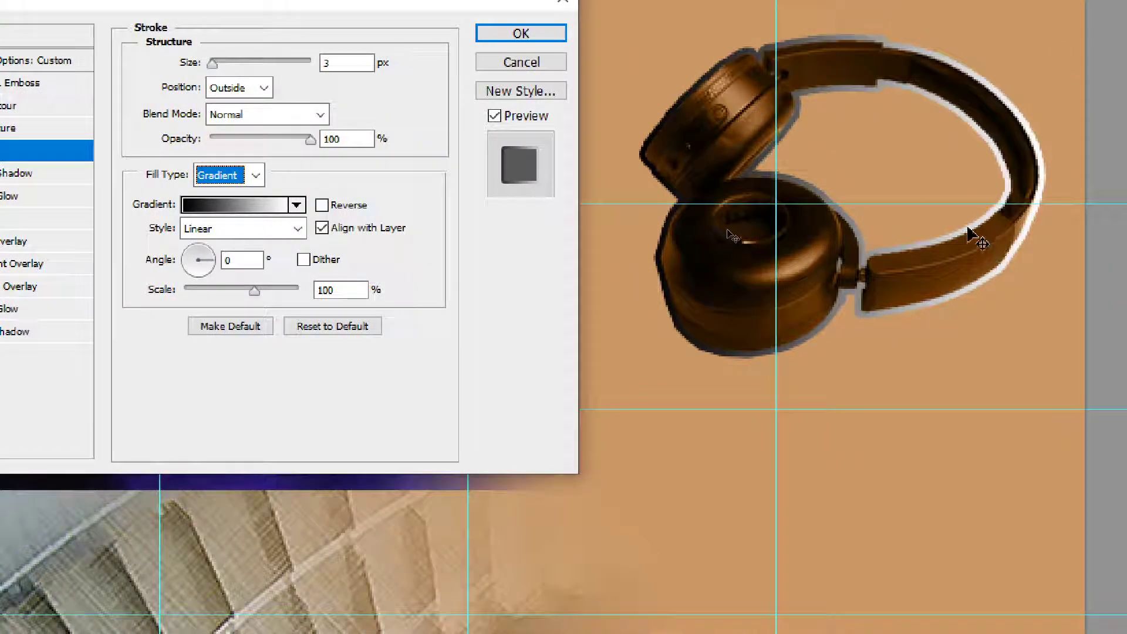
Try the Inside and Center stroke positions, return the position to Outside, and apply the layer style
left_click(263, 87)
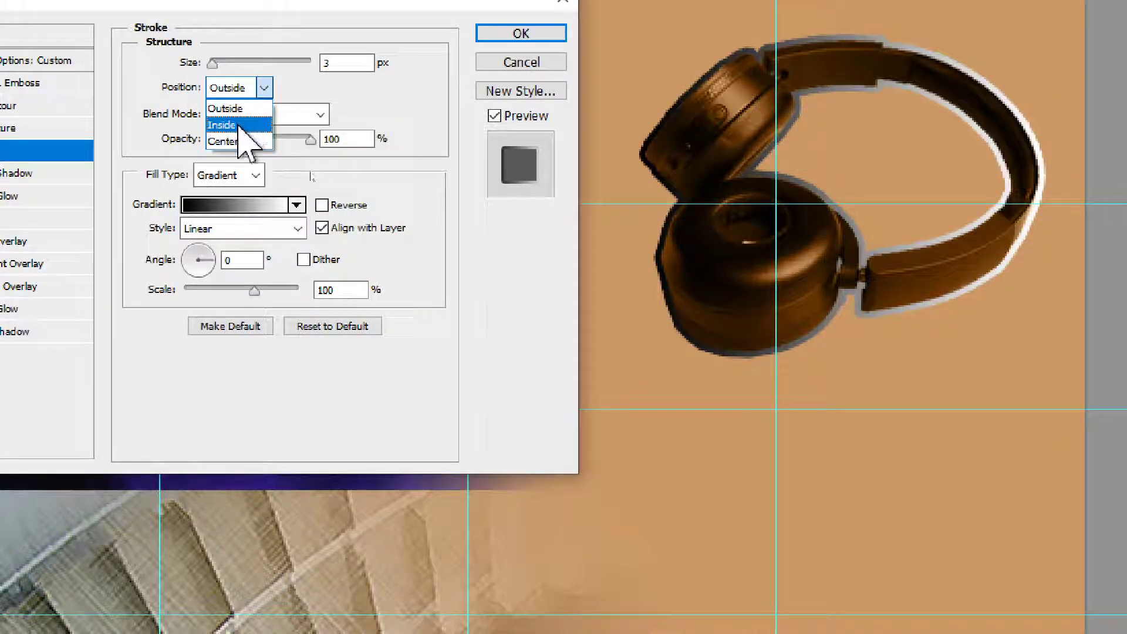
left_click(240, 125)
left_click(259, 89)
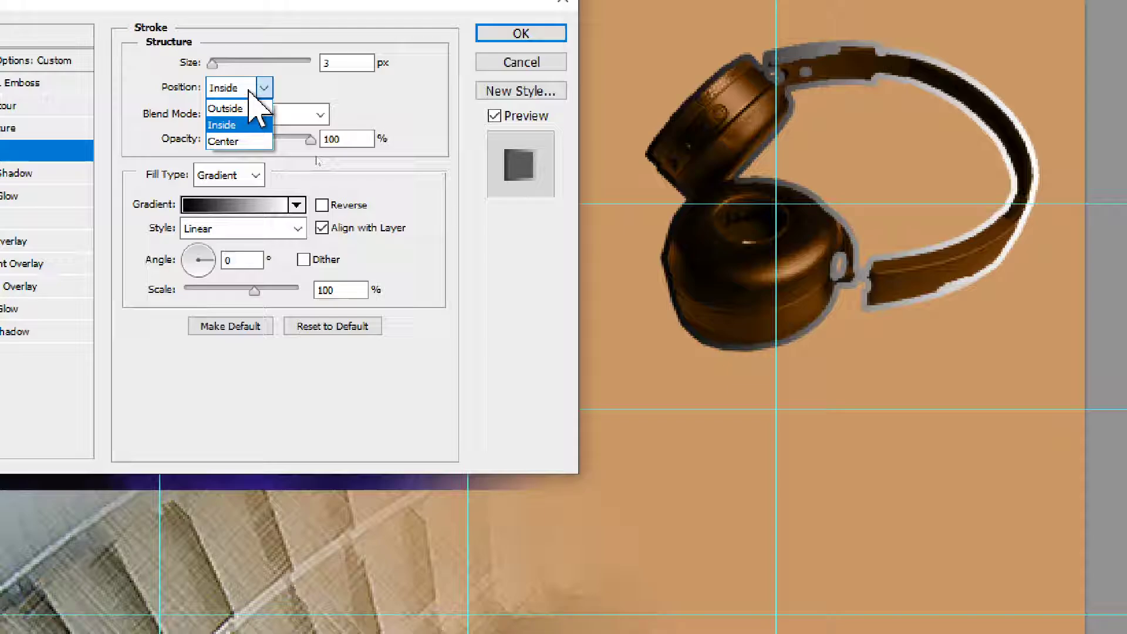
left_click(241, 141)
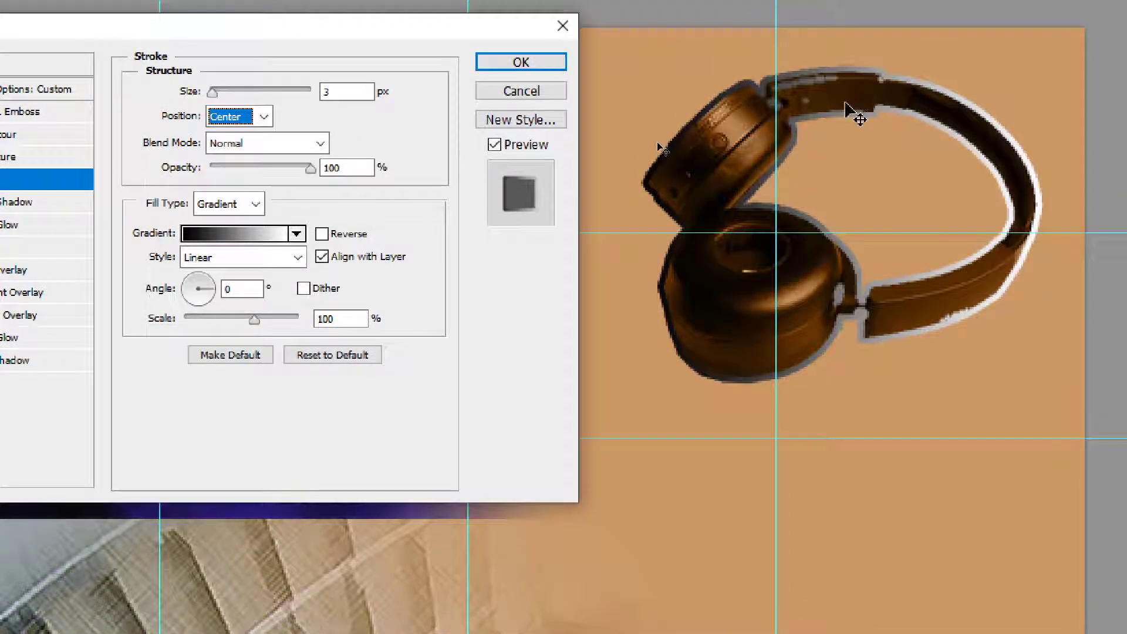
left_click(246, 118)
left_click(243, 136)
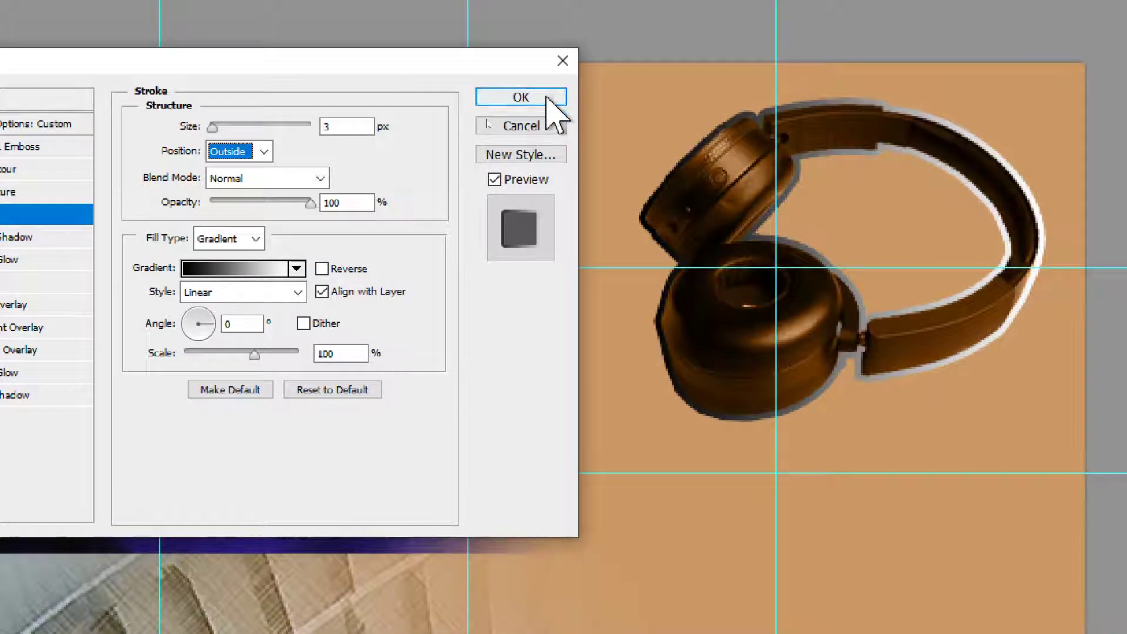
left_click(549, 63)
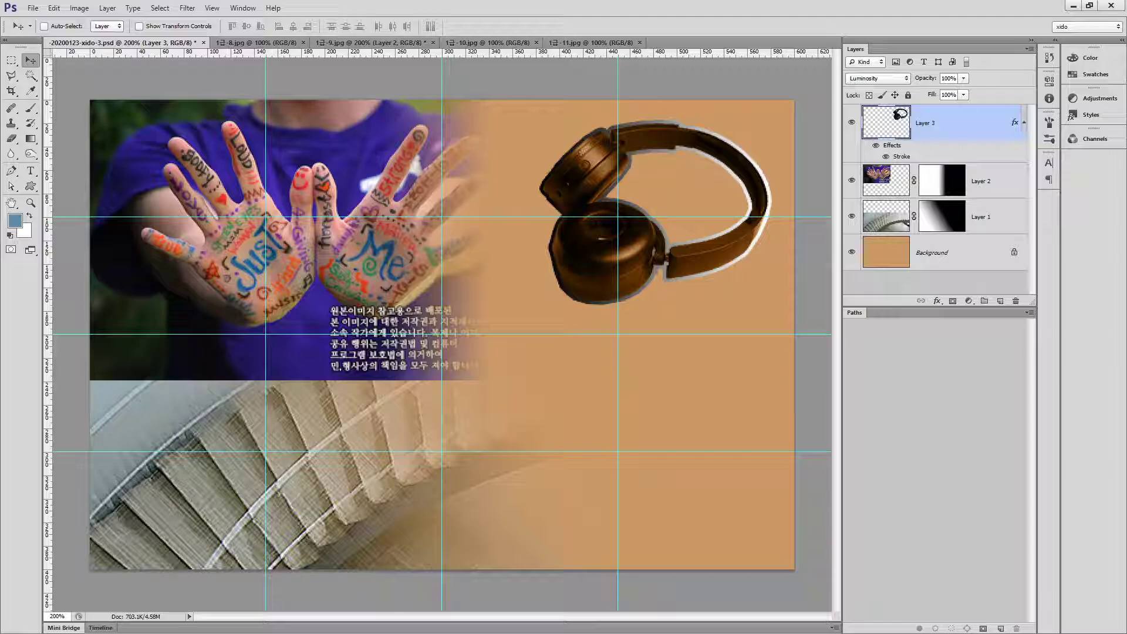
Switch to the exam PDF in Acrobat Reader and check the blending and stroke requirements for 1급-9.jpg
key("alt+Tab")
mouse_move(136, 189)
left_mouse_down()
mouse_move(474, 187)
mouse_move(526, 202)
left_mouse_up()
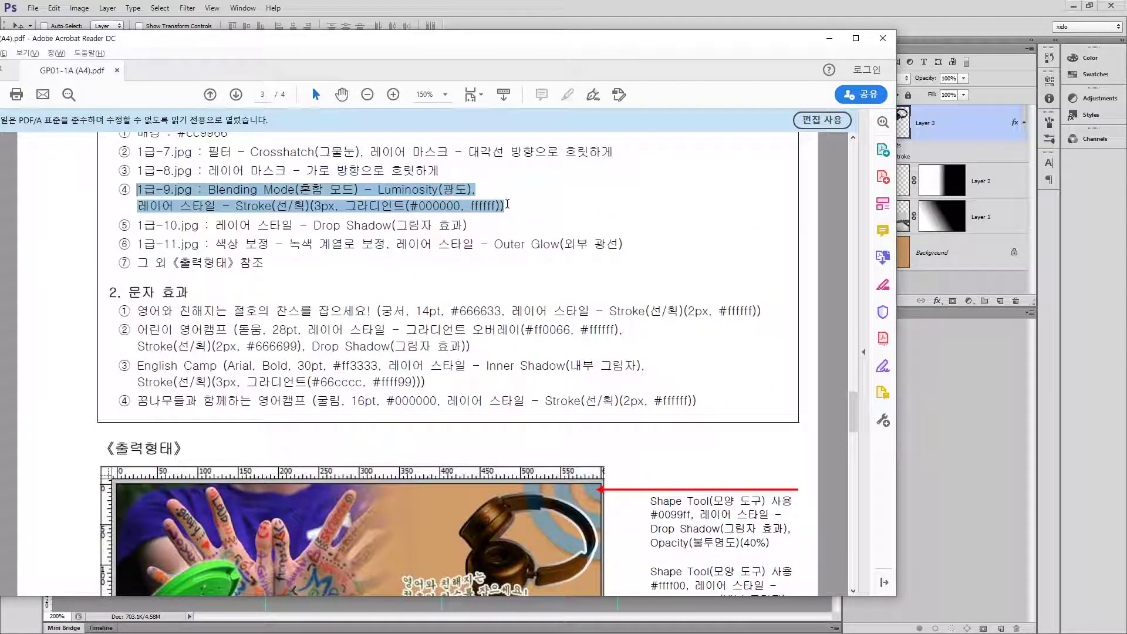
scroll(576, 318, "down", 1)
scroll(577, 319, "up", 1)
key("alt+Tab")
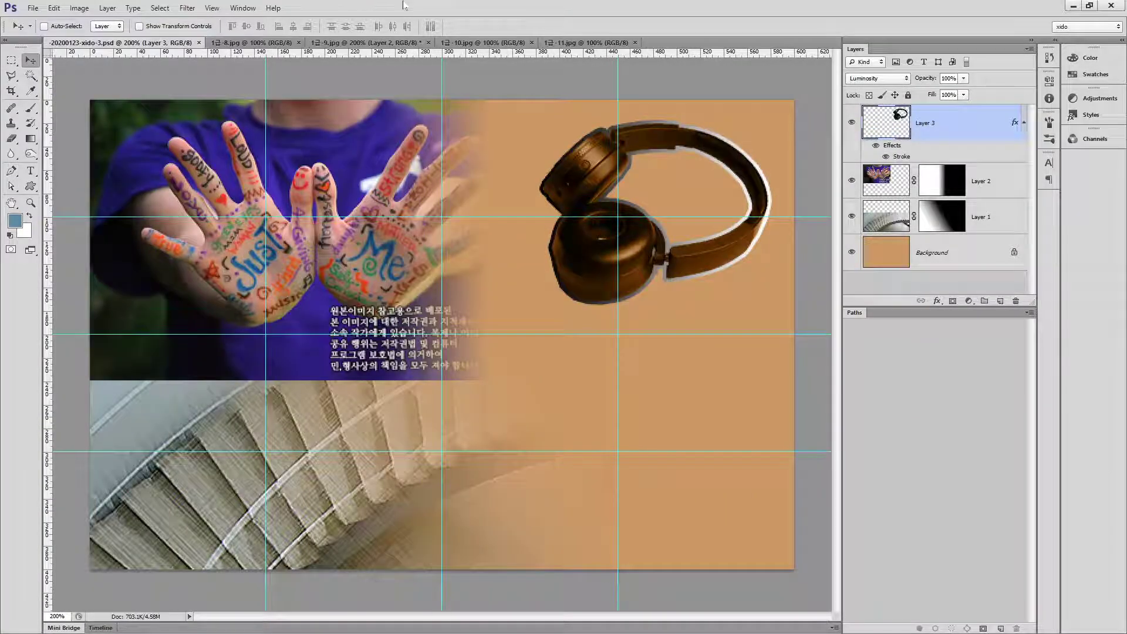
Close the 1급-8.jpg and 1급-9.jpg source images, discarding the changes to 1급-9.jpg
left_click(258, 43)
left_click(298, 43)
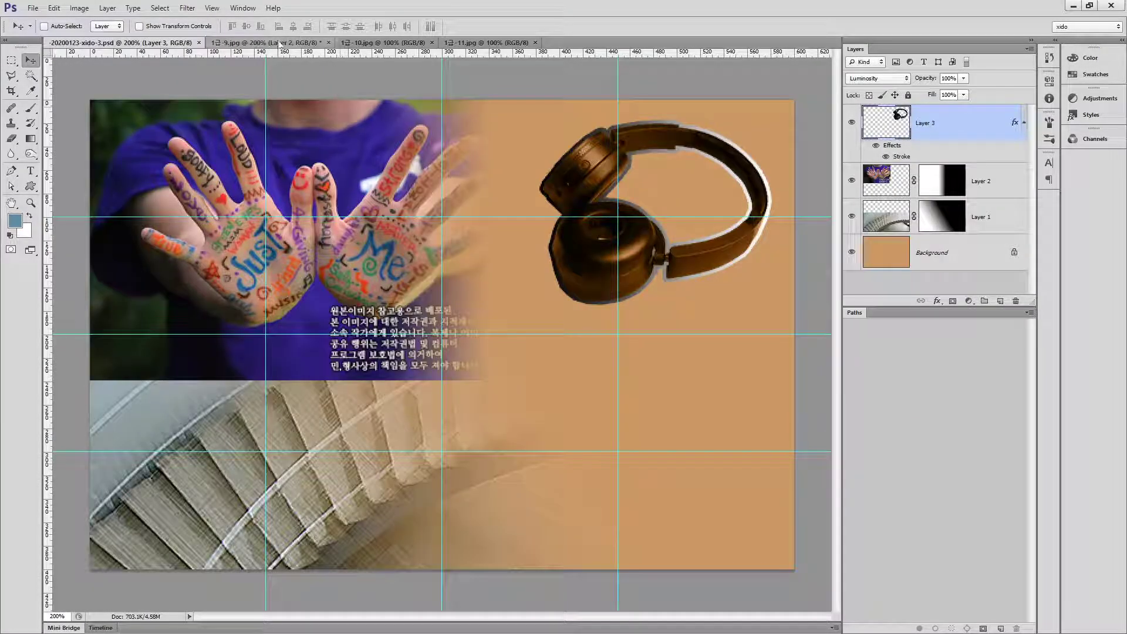
left_click(281, 42)
key("ctrl+w")
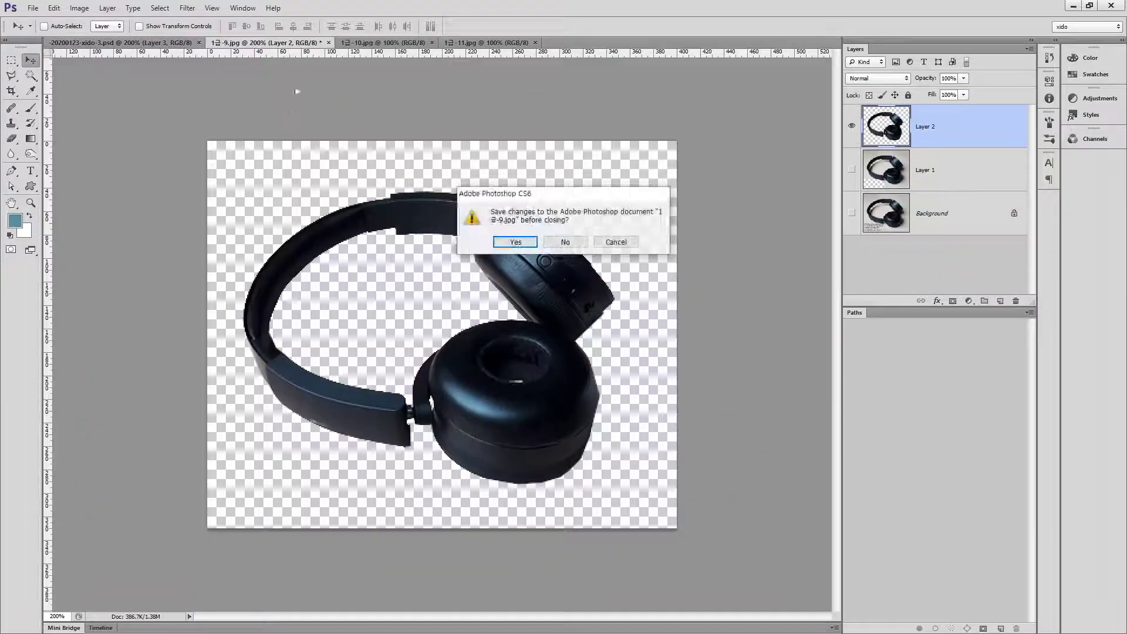
left_click(564, 242)
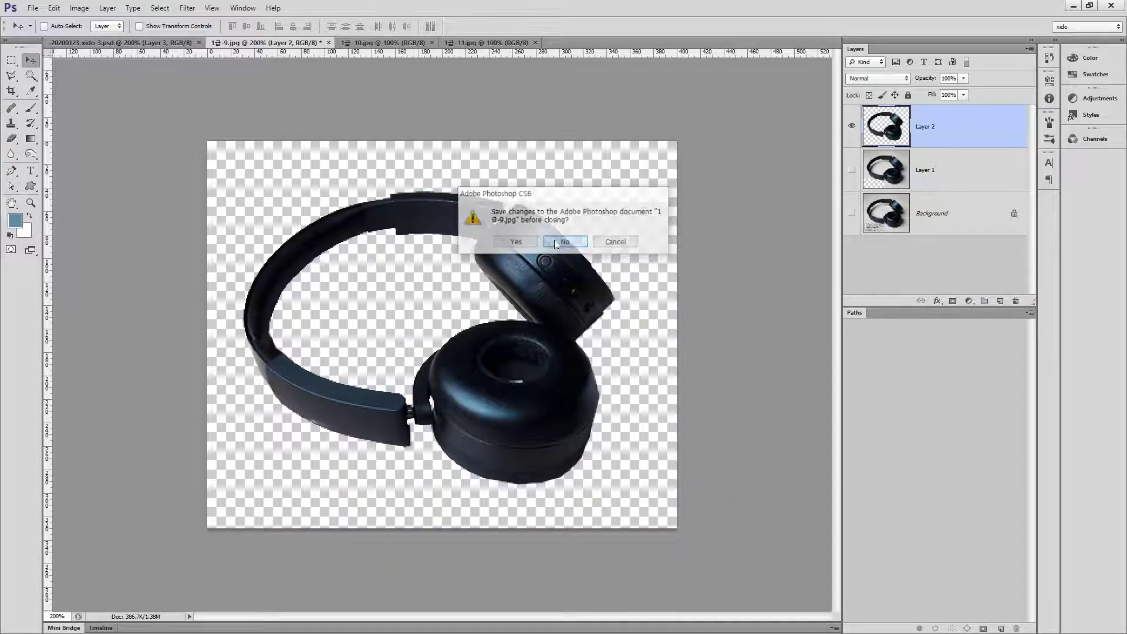
Outline the open picture book in 1급-10.jpg with the Polygonal Lasso, including its lower pages and cover edges
left_click(258, 42)
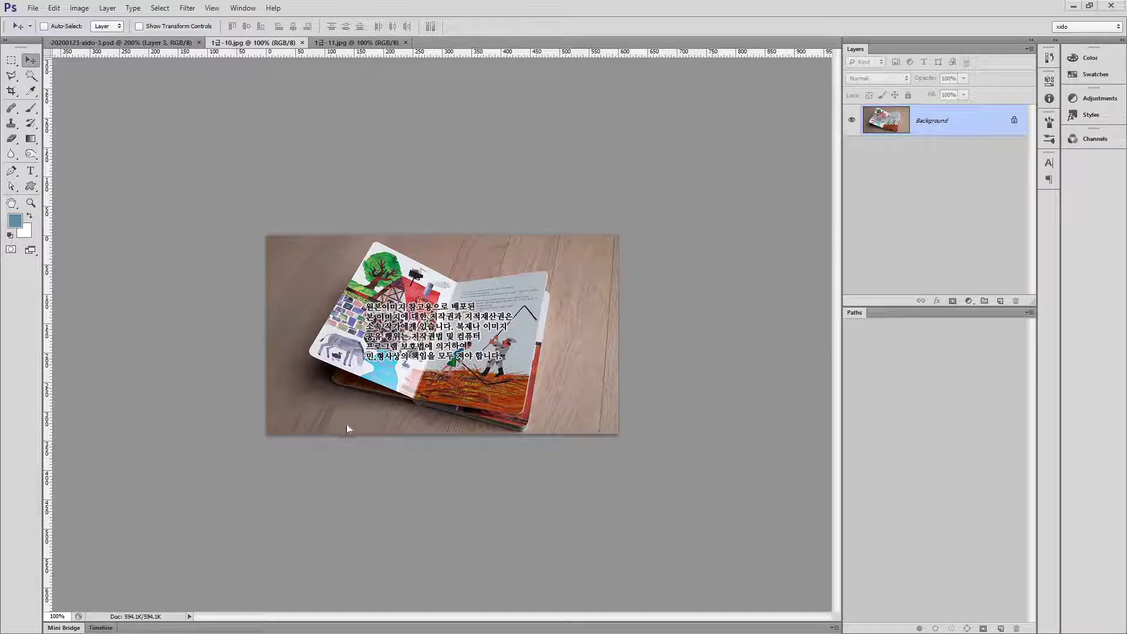
left_click(445, 381)
left_click(11, 75)
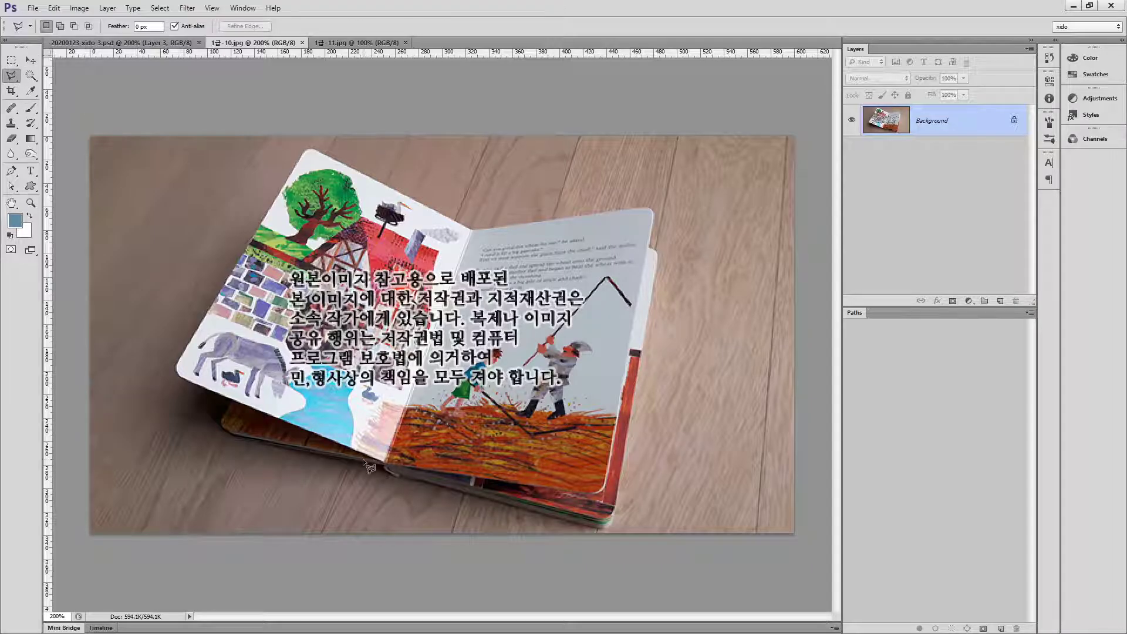
left_click(400, 474)
left_click(612, 520)
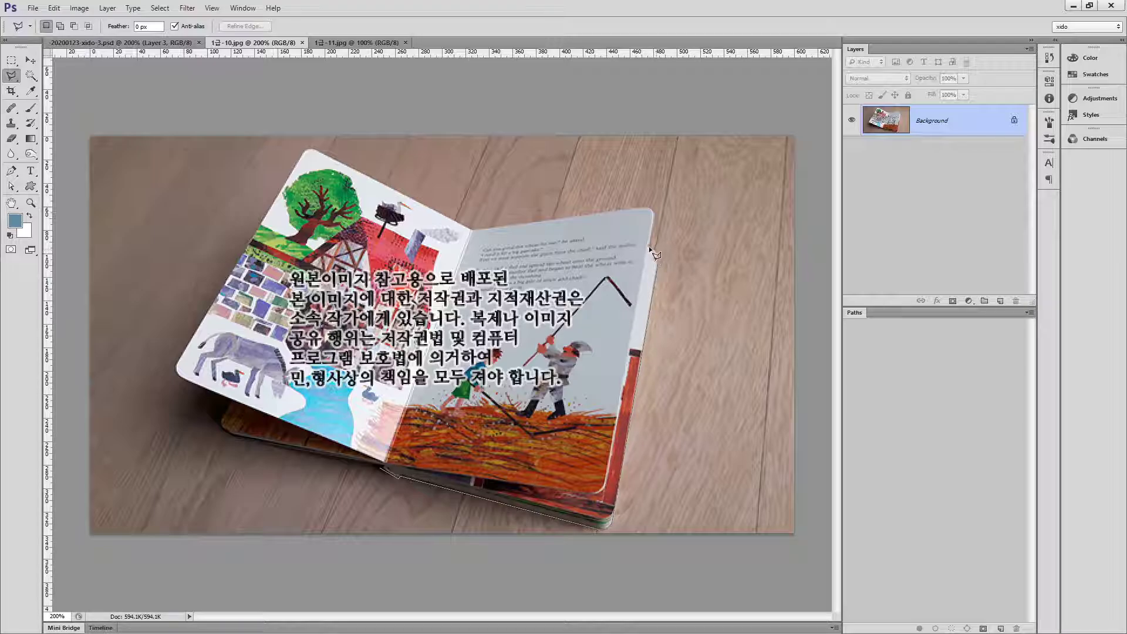
left_click(645, 209)
left_click(473, 229)
left_click(181, 379)
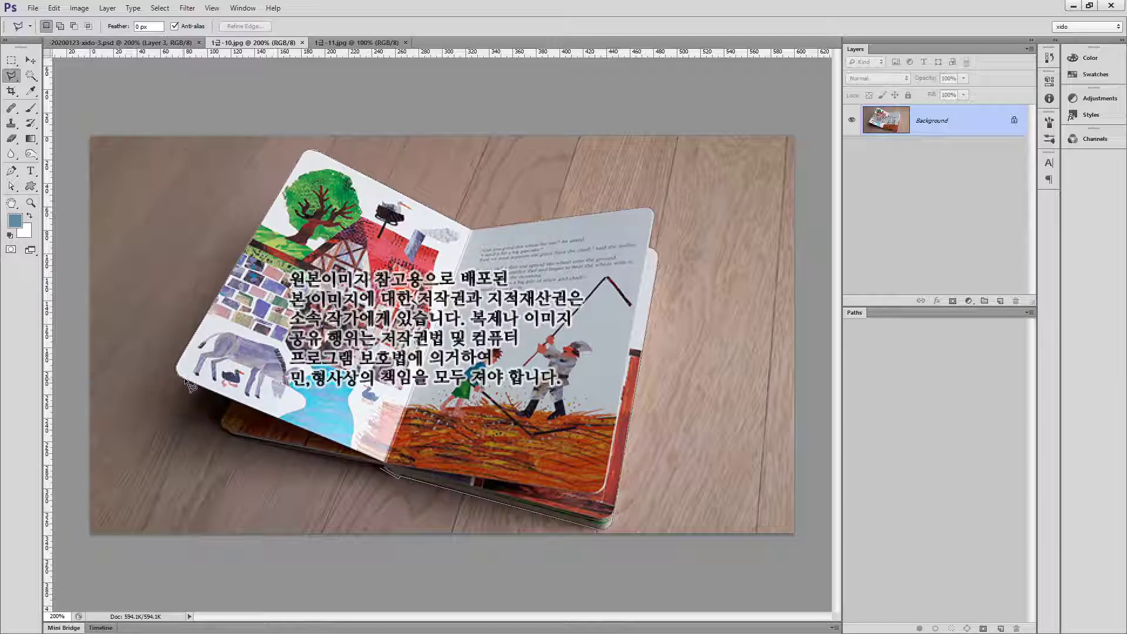
left_click(230, 399)
left_click(221, 424)
left_click(239, 442)
left_click(387, 470)
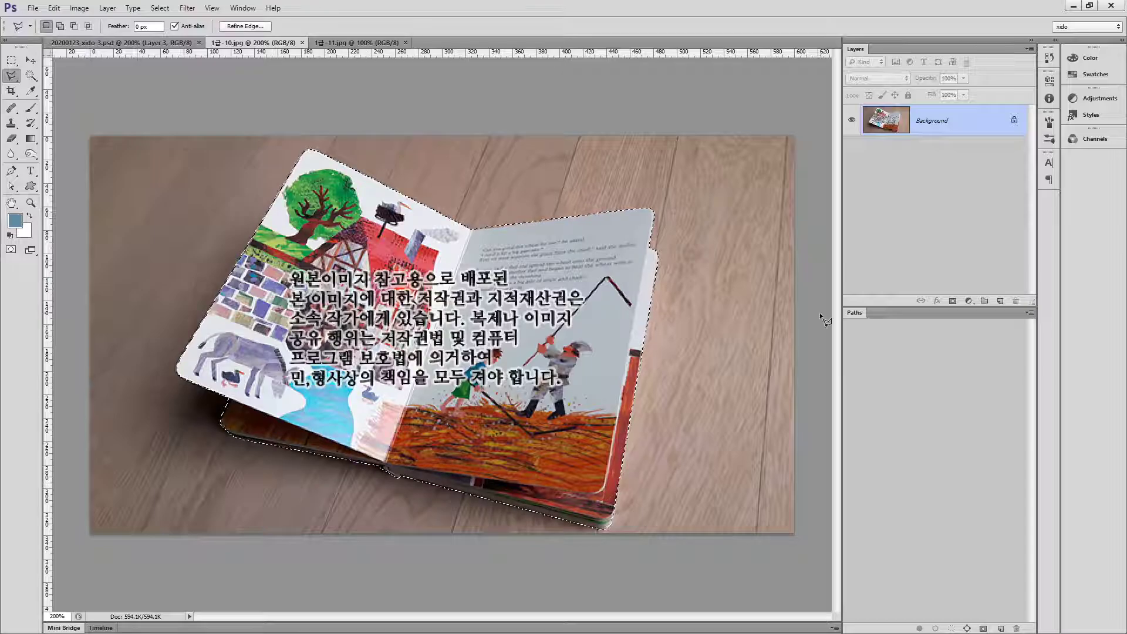
Copy the selected book to a new layer and bring it into the exam composition
key("ctrl+j")
key("v")
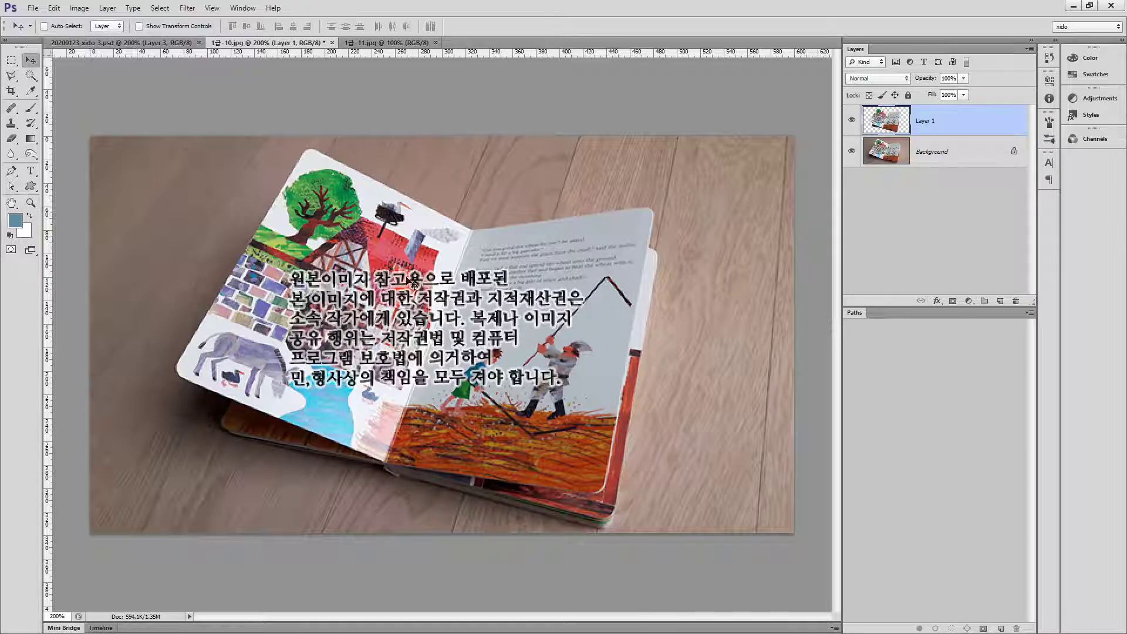
left_click_drag(414, 267, 591, 433)
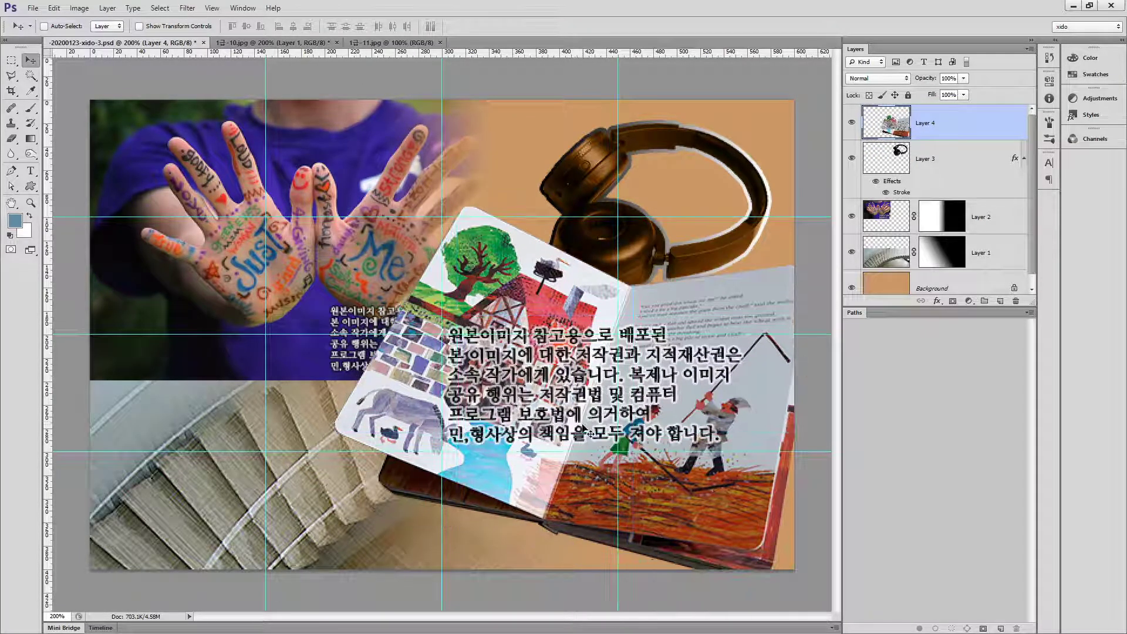
Scale the book layer down to about 72% and place it below the headphones in the lower-right corner of the composition
key("ctrl+t")
left_click_drag(338, 590, 419, 519)
left_click_drag(692, 415, 679, 493)
left_click_drag(412, 596, 478, 552)
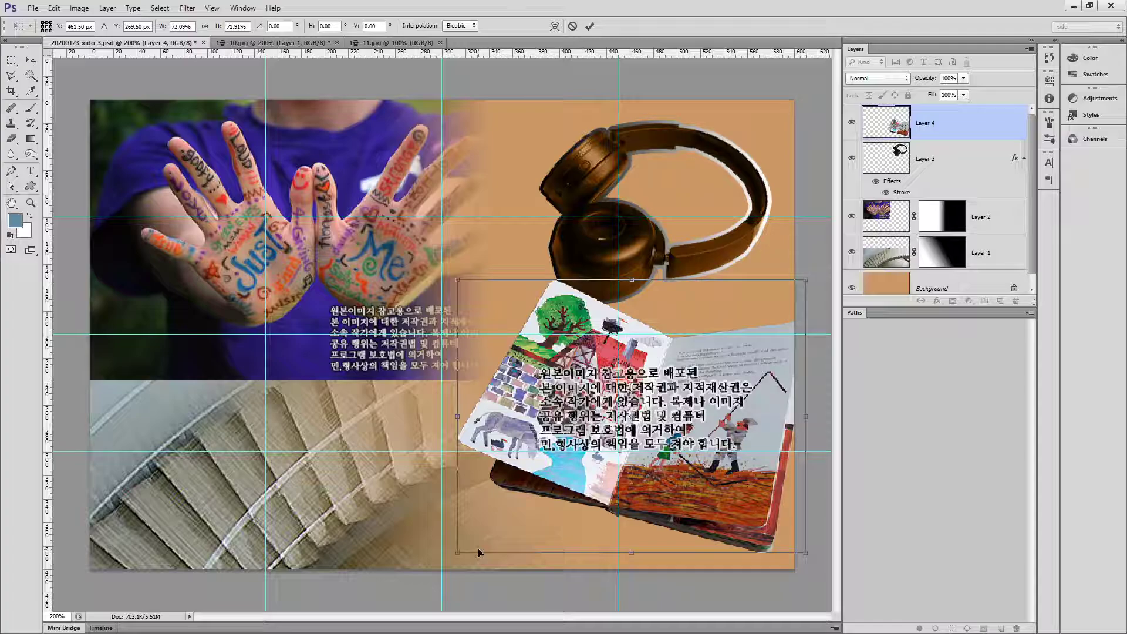
key("Return")
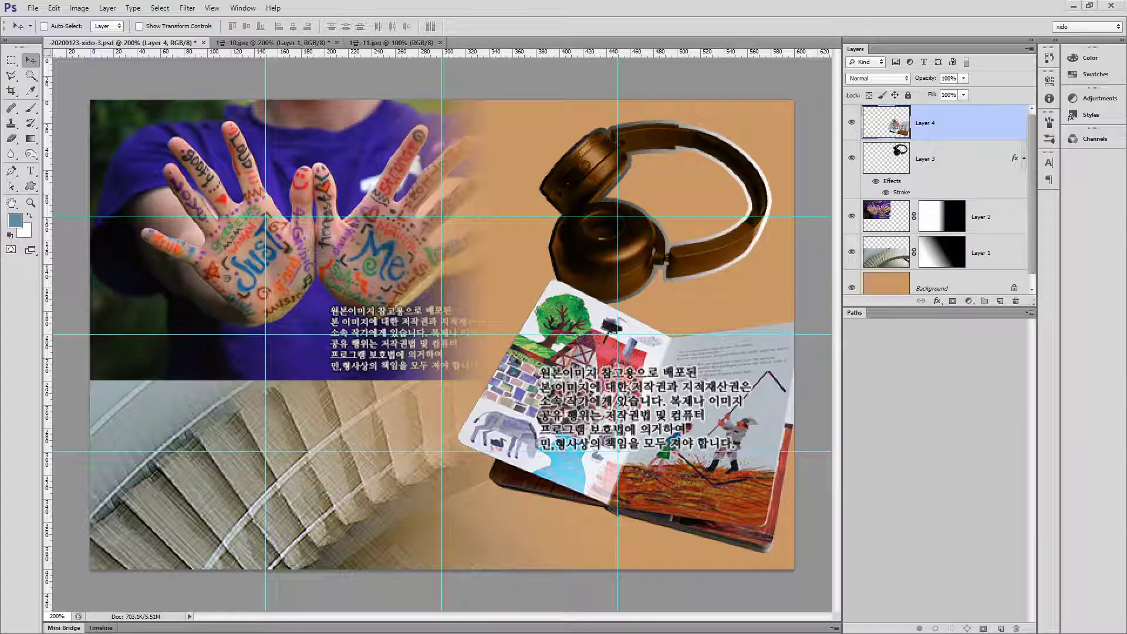
Switch to the exam PDF in Acrobat Reader and check the layer style and color correction requirements for 1급-10.jpg and 1급-11.jpg
key("alt+Tab")
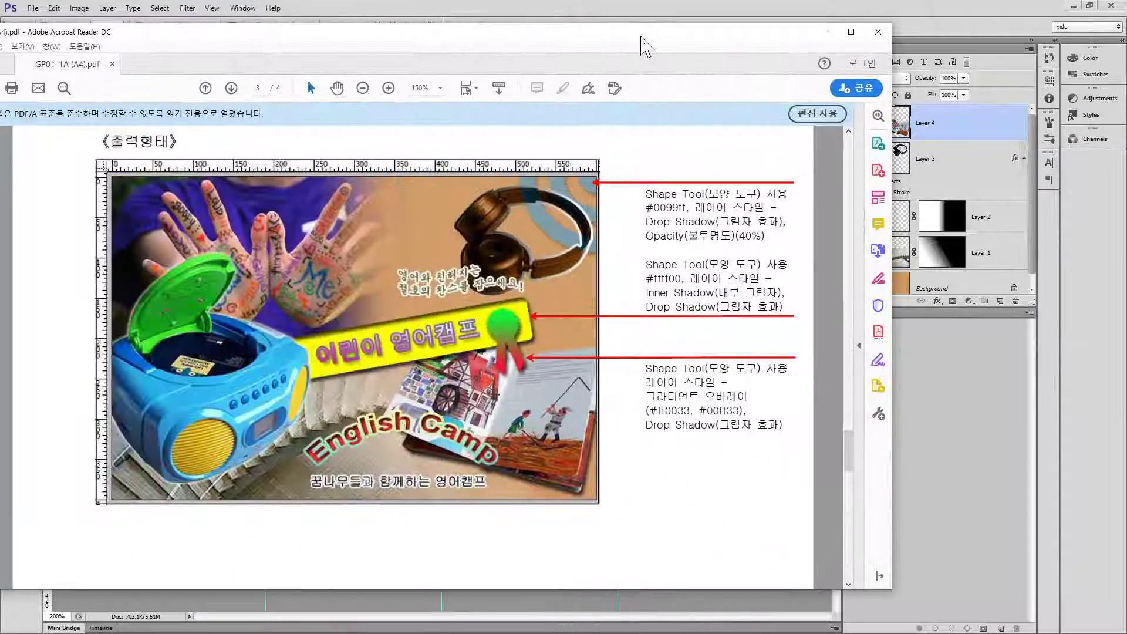
scroll(433, 333, "up", 5)
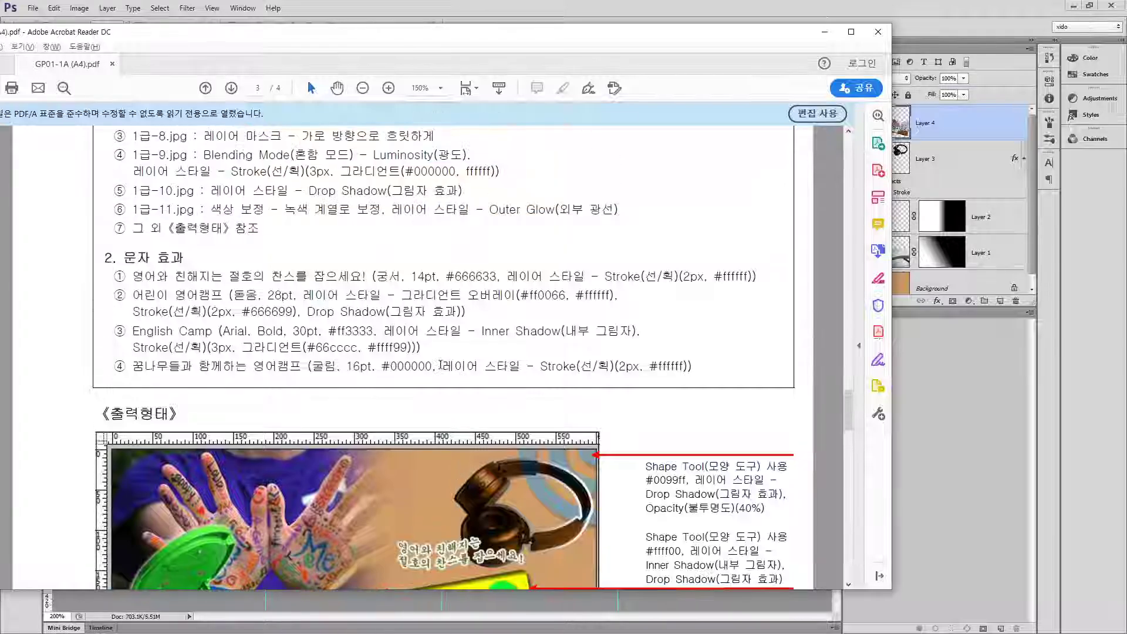
left_click_drag(218, 191, 607, 200)
left_click_drag(309, 192, 463, 191)
left_click_drag(165, 209, 382, 212)
left_click_drag(676, 38, 324, 167)
left_click(473, 161)
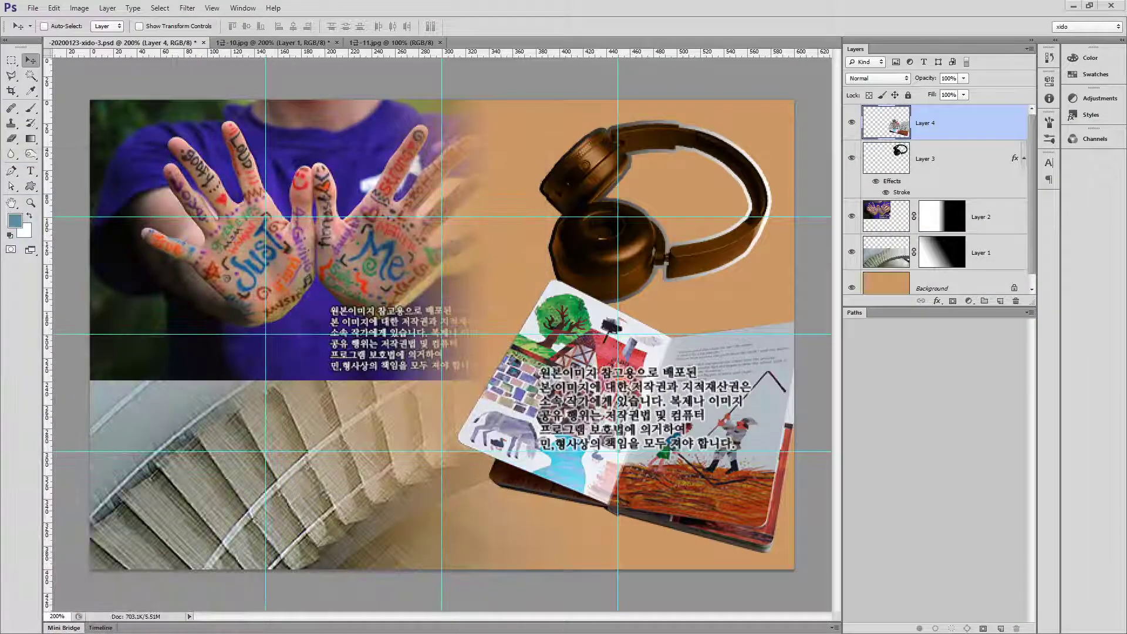
Add a Drop Shadow to the book layer with a shorter distance and a size of 7 px
double_click(978, 125)
left_click(173, 290)
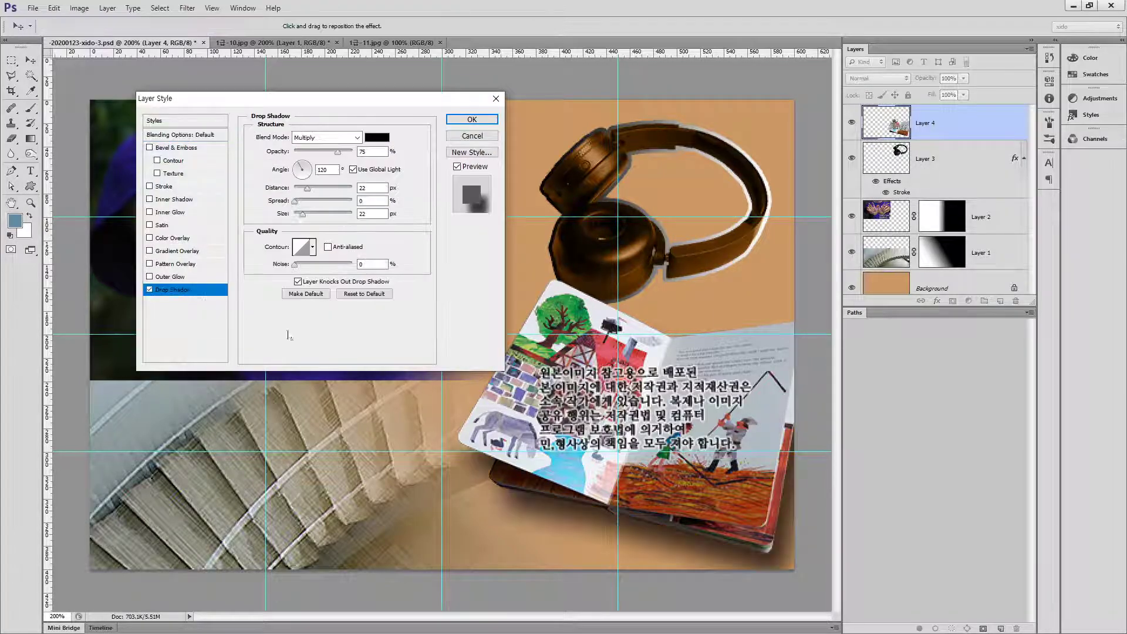
left_click_drag(305, 188, 299, 215)
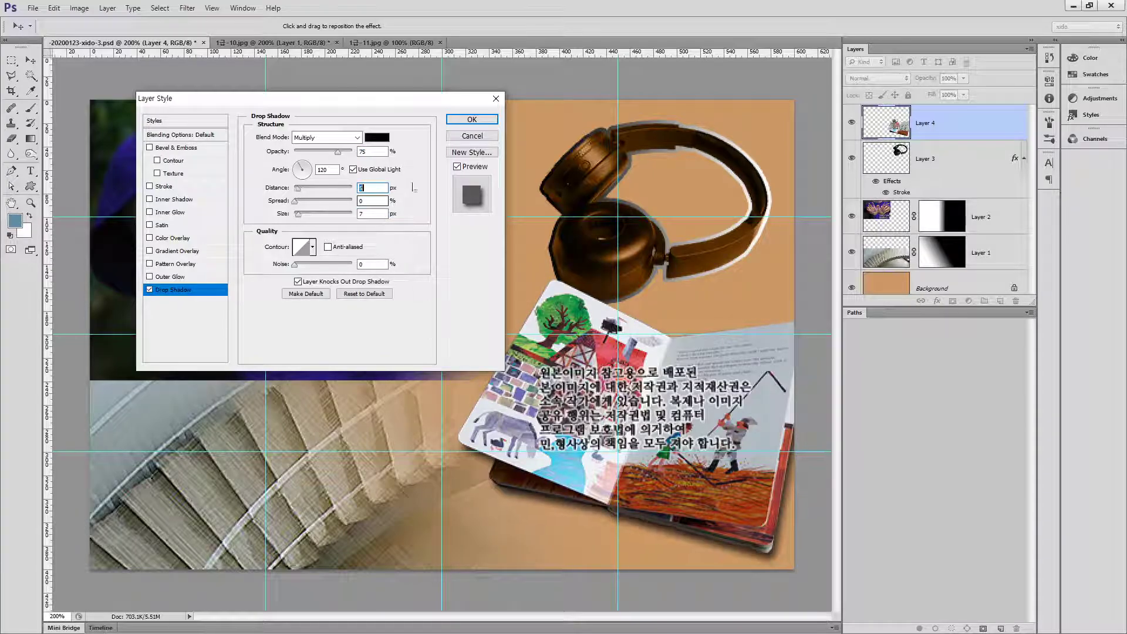
left_click(469, 120)
Bring up 1급-11.jpg and select the blue CD radio, including its open lid, with the Quick Selection tool
left_click(388, 42)
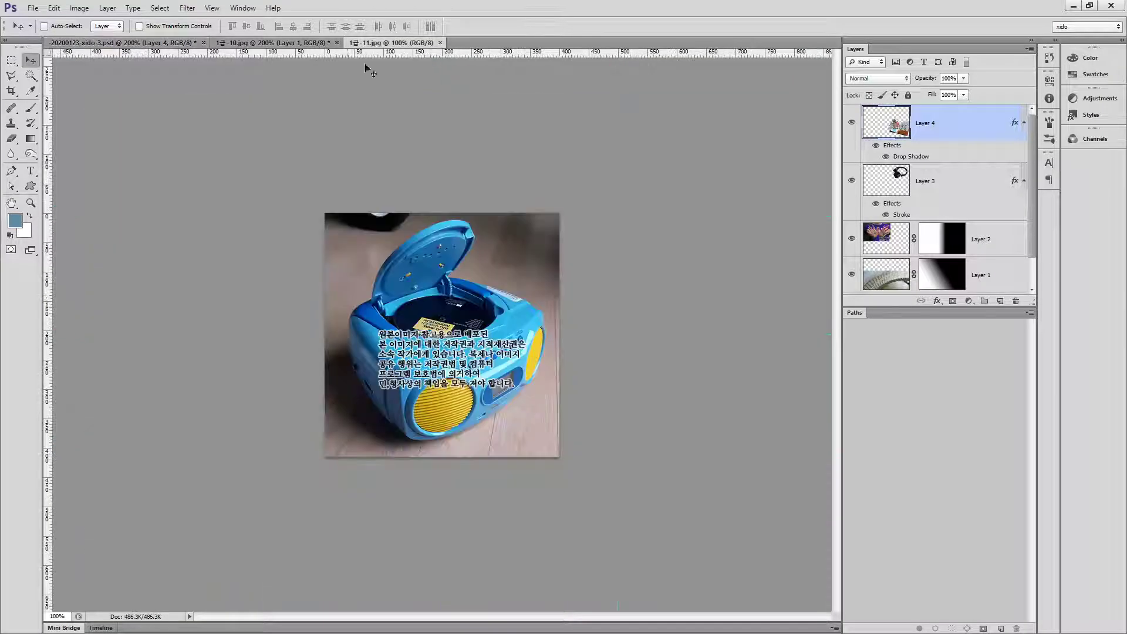
key("ctrl+plus")
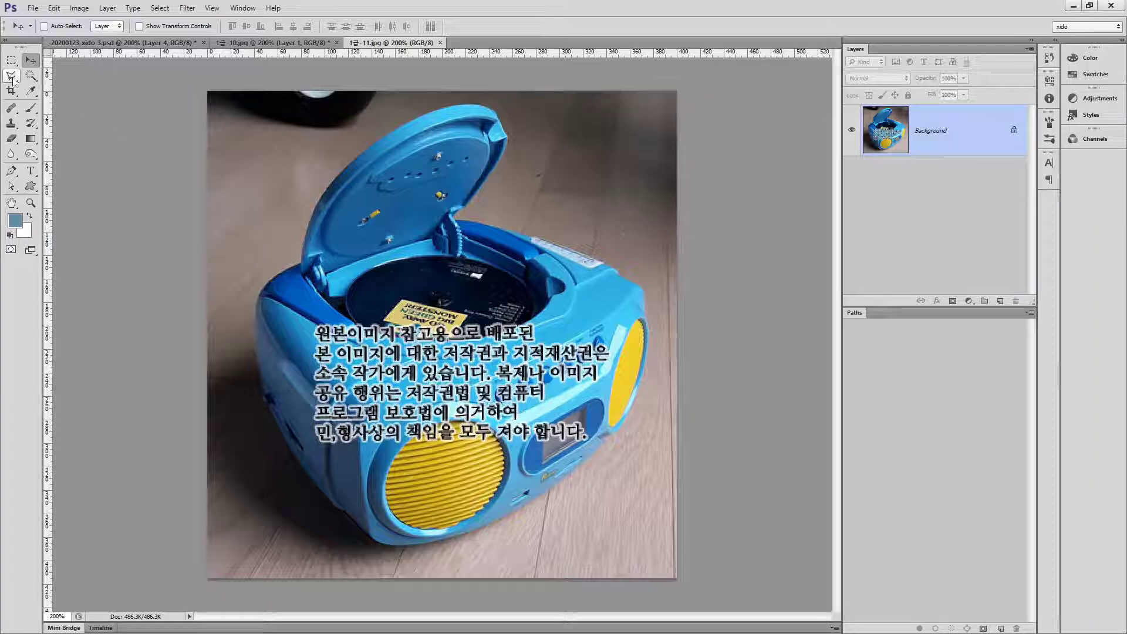
left_click(31, 76)
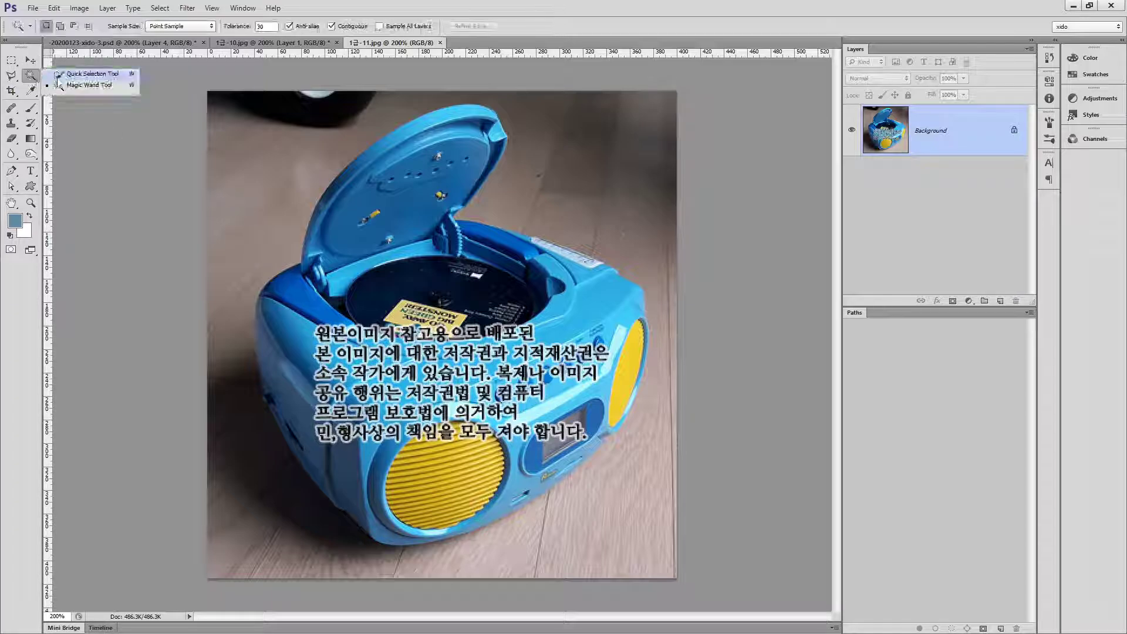
left_click(76, 74)
mouse_move(364, 230)
left_mouse_down()
mouse_move(411, 156)
mouse_move(332, 264)
mouse_move(499, 267)
mouse_move(573, 320)
mouse_move(463, 423)
mouse_move(376, 481)
mouse_move(326, 353)
mouse_move(349, 414)
mouse_move(446, 411)
mouse_move(581, 481)
mouse_move(623, 411)
mouse_move(541, 455)
mouse_move(646, 499)
mouse_move(708, 398)
mouse_move(649, 587)
mouse_move(462, 591)
mouse_move(591, 529)
mouse_move(666, 421)
mouse_move(667, 465)
mouse_move(574, 521)
mouse_move(624, 475)
left_mouse_up()
Subtract the floor area between the lid's hinge and the radio's back edge from the selection using a much smaller brush
key("ctrl+plus")
key("bracketleft")
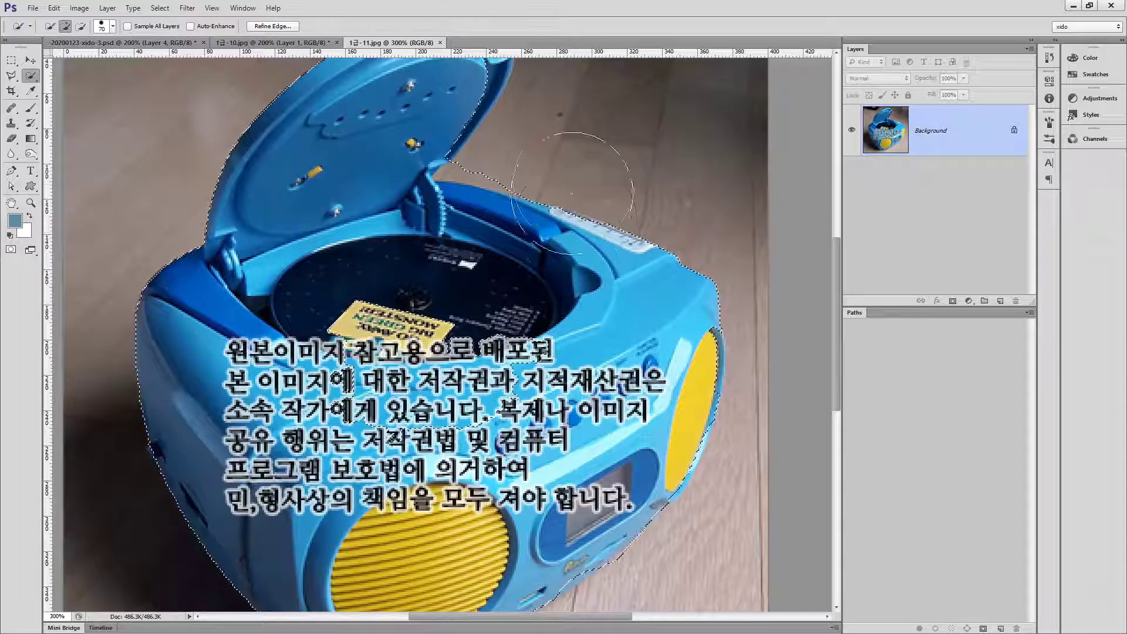
key("bracketleft")
key("bracketleft")
key("bracketleft")
key("bracketleft")
key("bracketleft")
key("bracketleft")
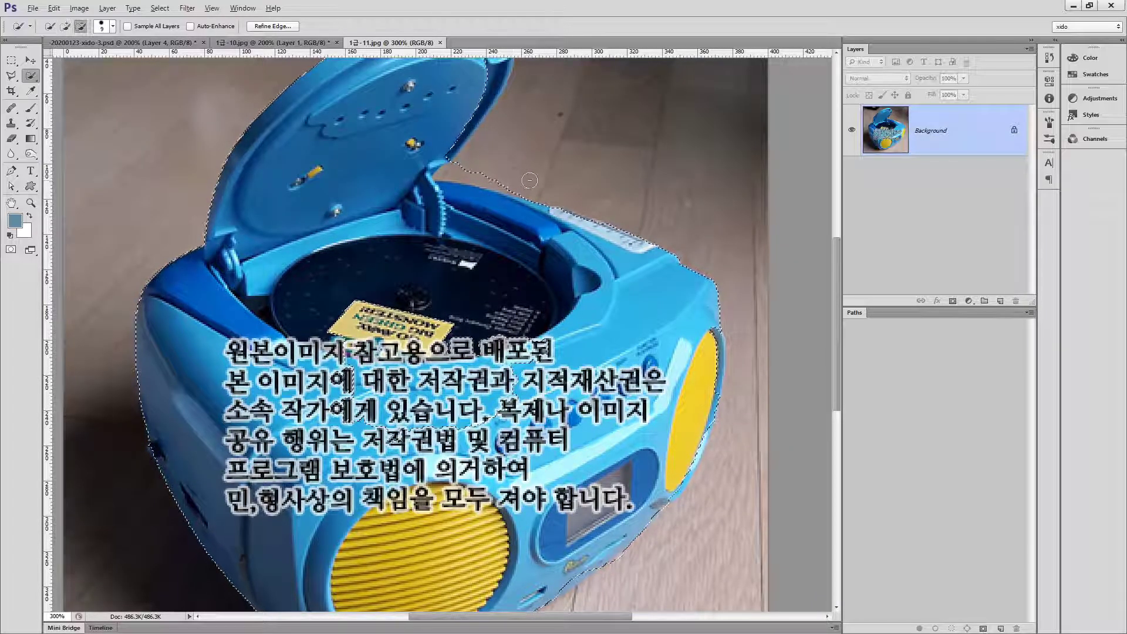
left_click(465, 172, "alt")
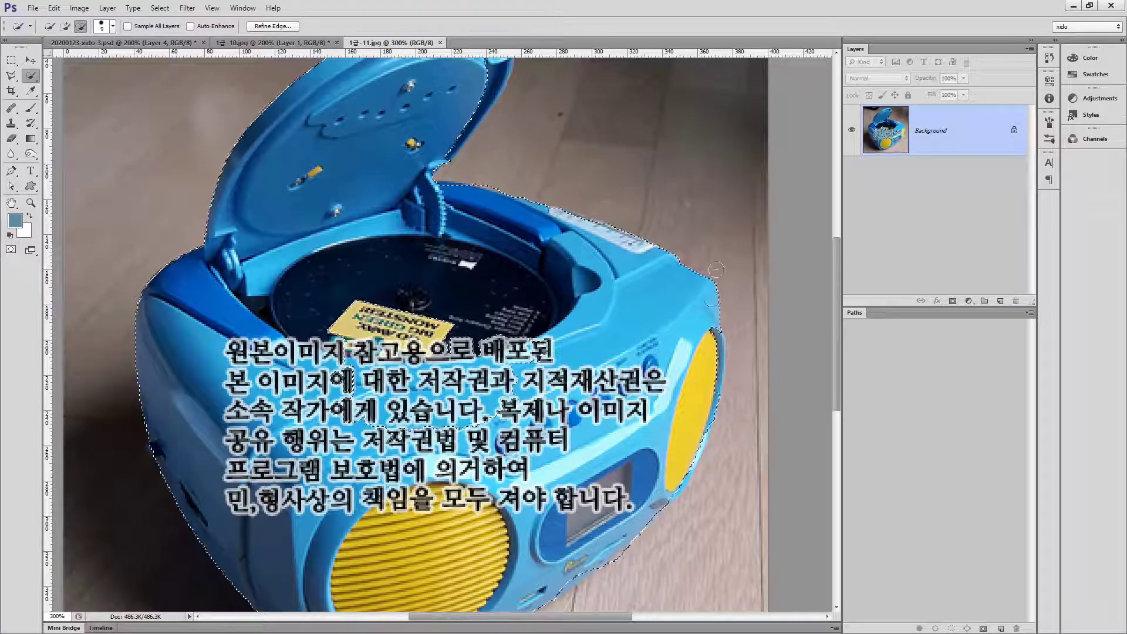
Refine the radio selection along the yellow side speaker, the lower front edge and the dark side edge
left_click(701, 421)
mouse_move(702, 421)
left_mouse_down()
mouse_move(698, 461)
mouse_move(678, 485)
left_mouse_up()
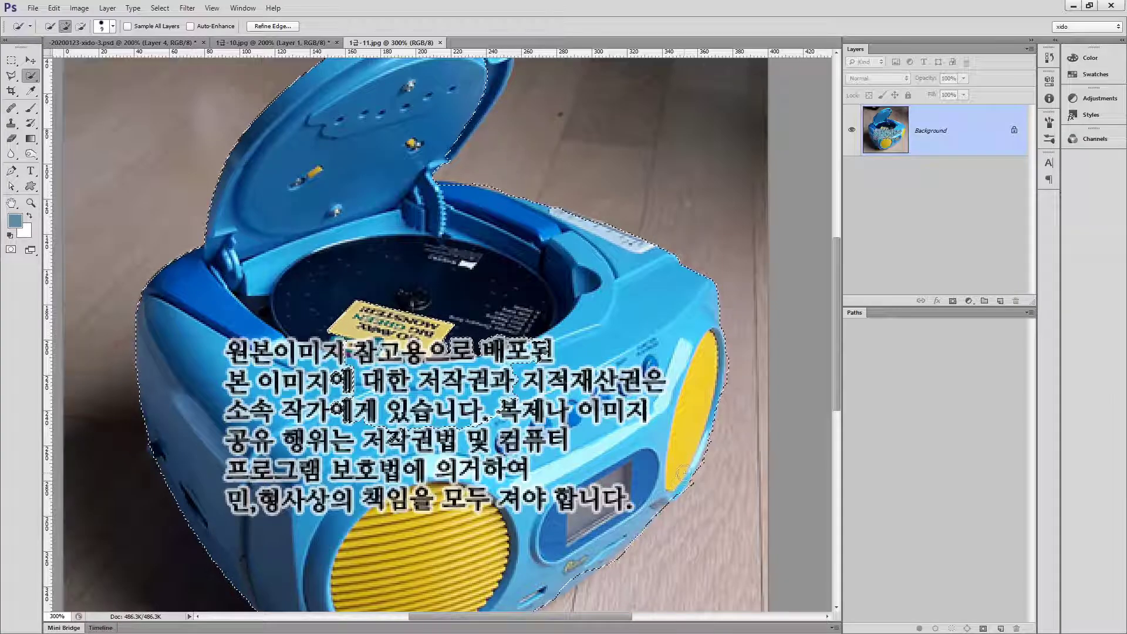
left_click_drag(591, 481, 555, 349)
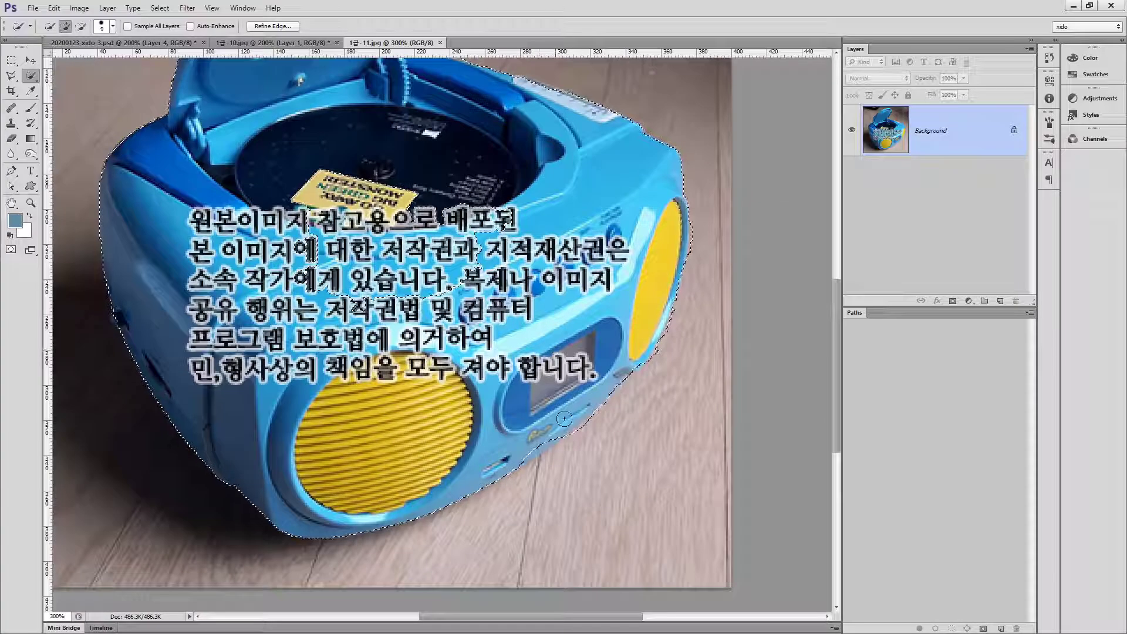
key("alt")
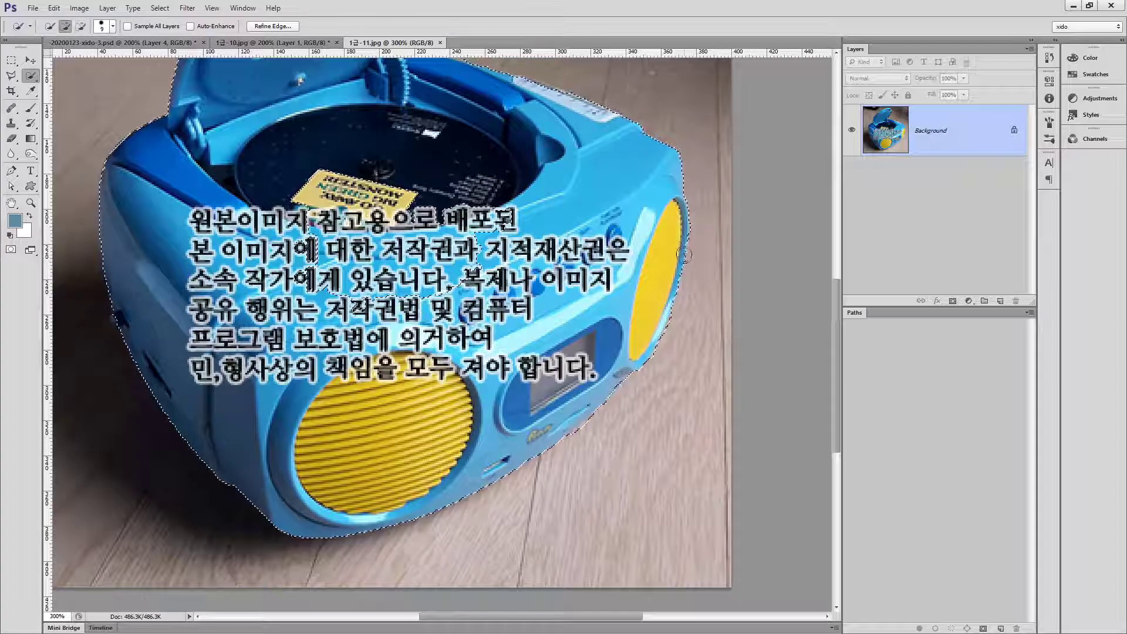
left_click_drag(187, 334, 210, 380)
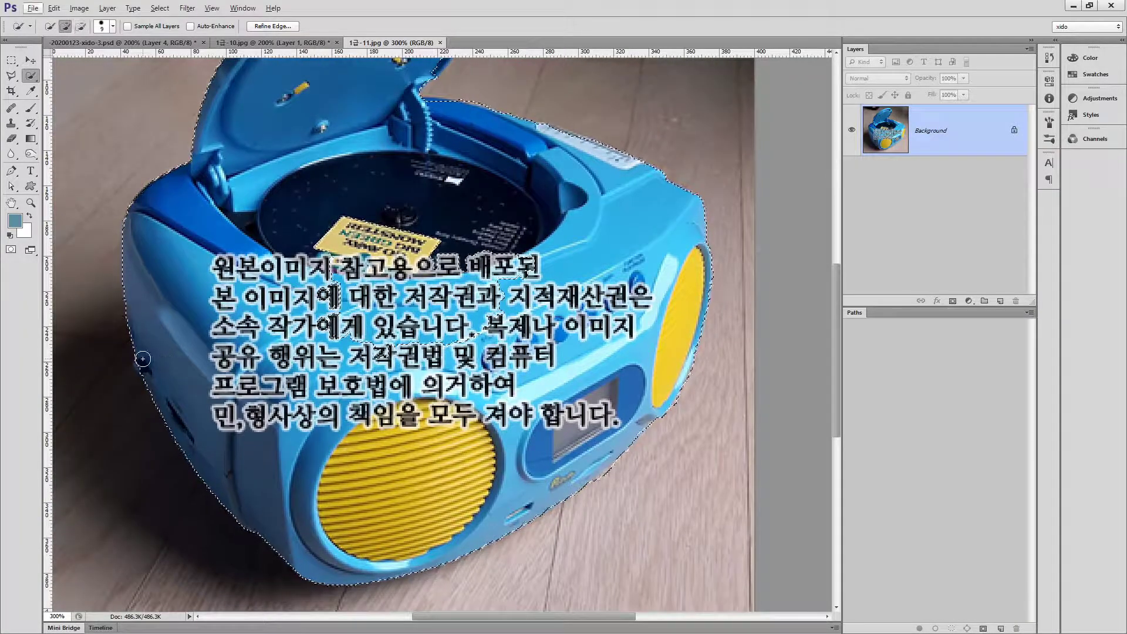
key("alt")
Add the lid's outer rim to the selection and trim the floor around its hinge with a finer brush
scroll(276, 393, "up", 5)
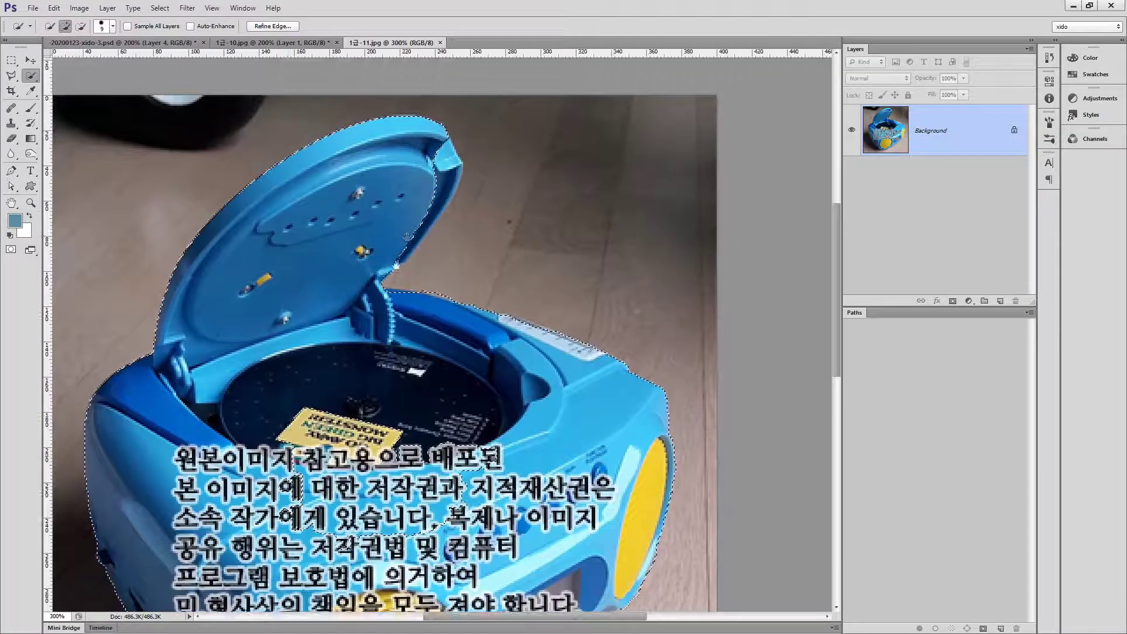
left_click_drag(441, 158, 450, 193)
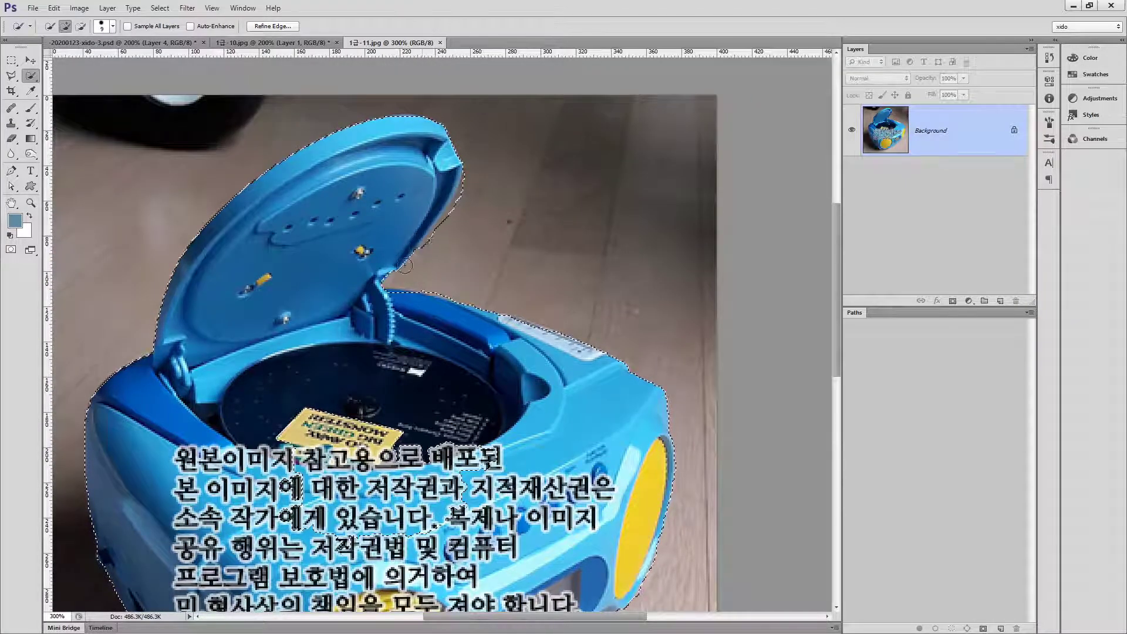
mouse_move(405, 266)
left_mouse_down()
mouse_move(444, 236)
mouse_move(470, 180)
mouse_move(451, 223)
left_mouse_up()
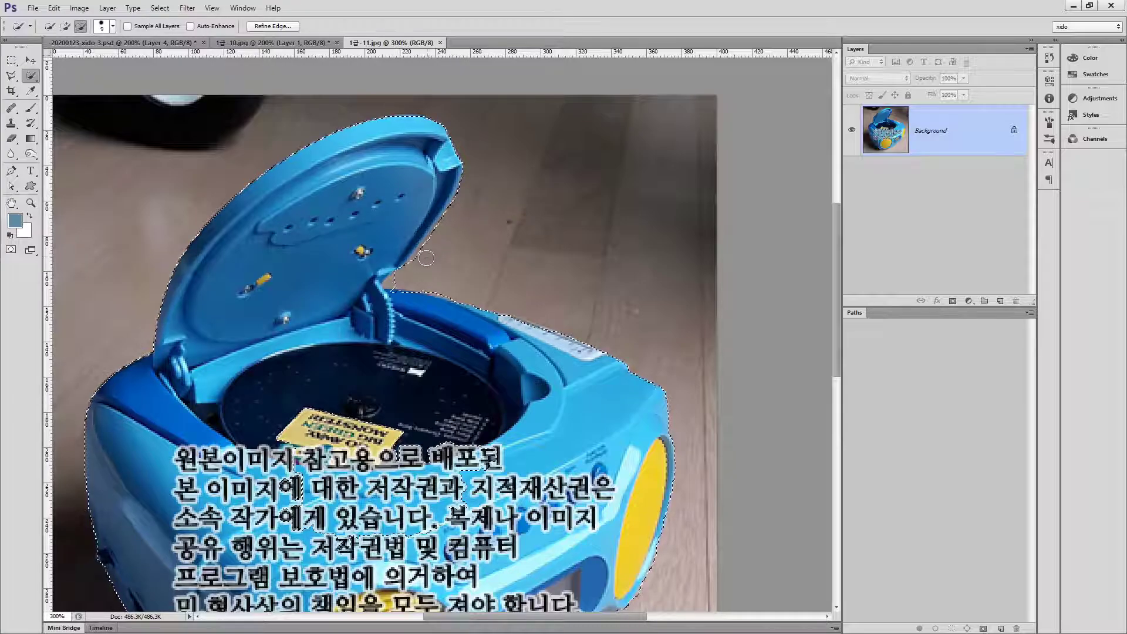
key("bracketleft")
key("bracketleft")
key("bracketleft")
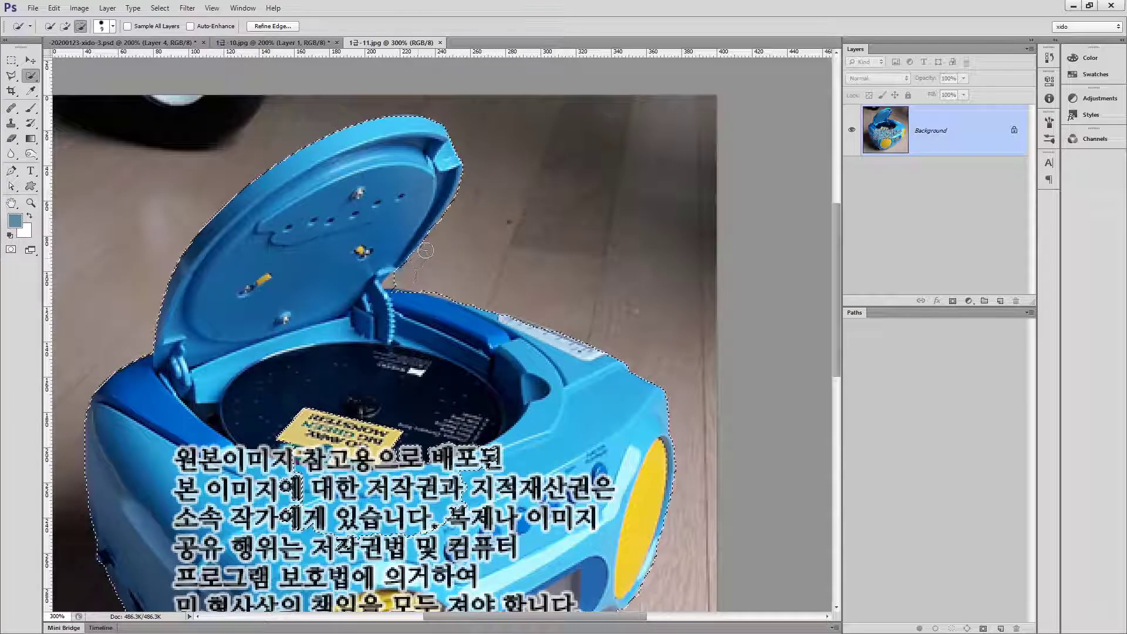
key("bracketleft")
key("bracketleft")
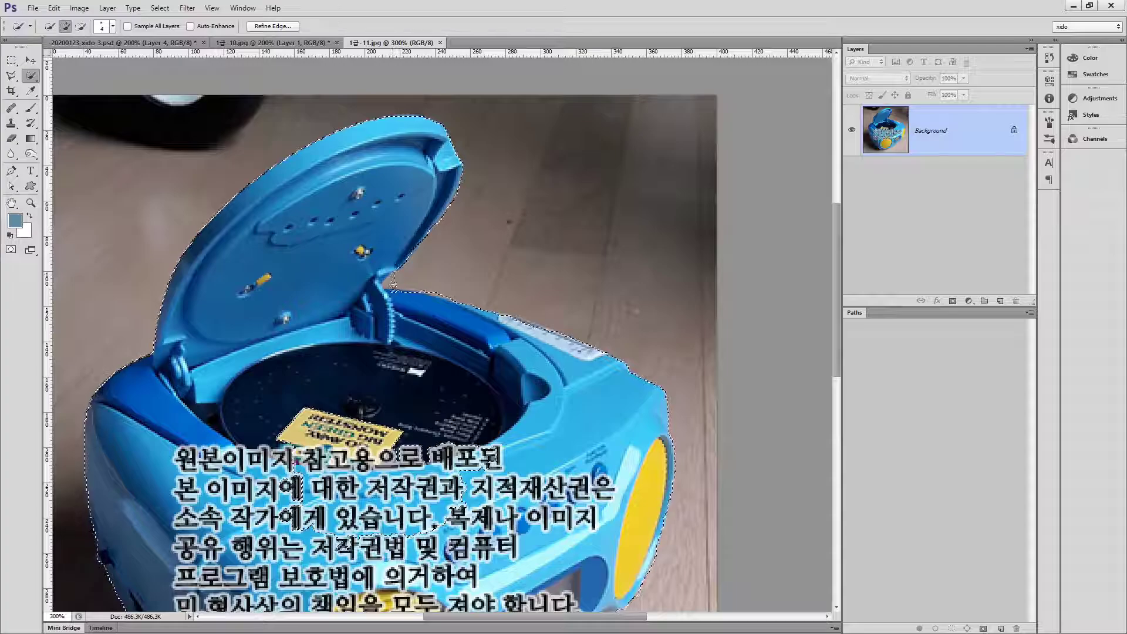
key("alt")
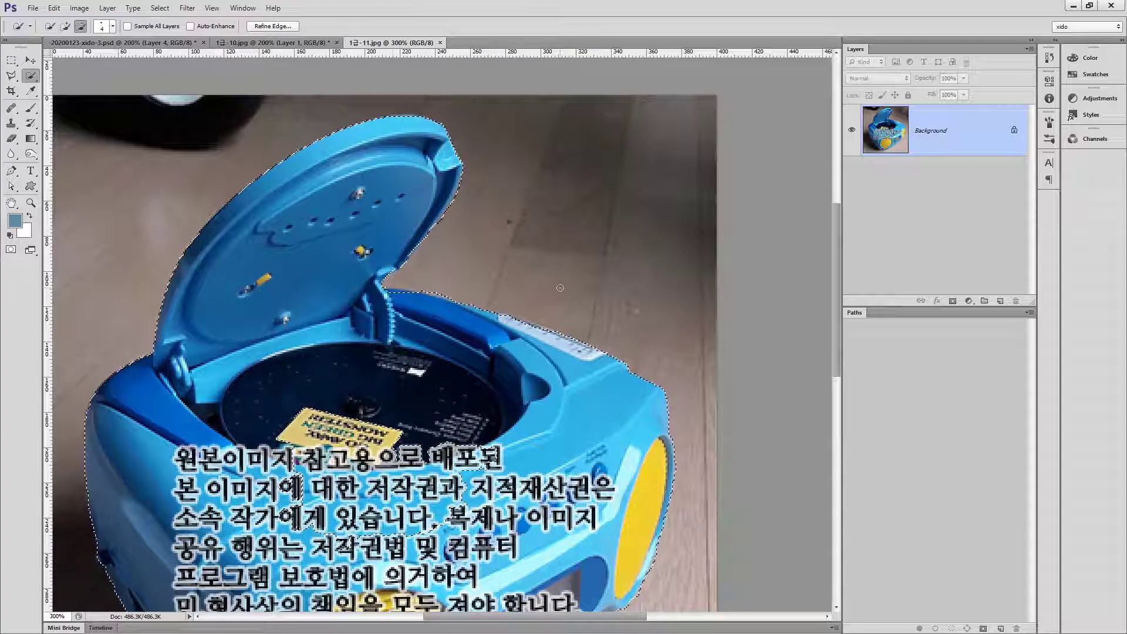
Copy the selected radio to a new layer and hide the Background layer
key("ctrl+j")
key("v")
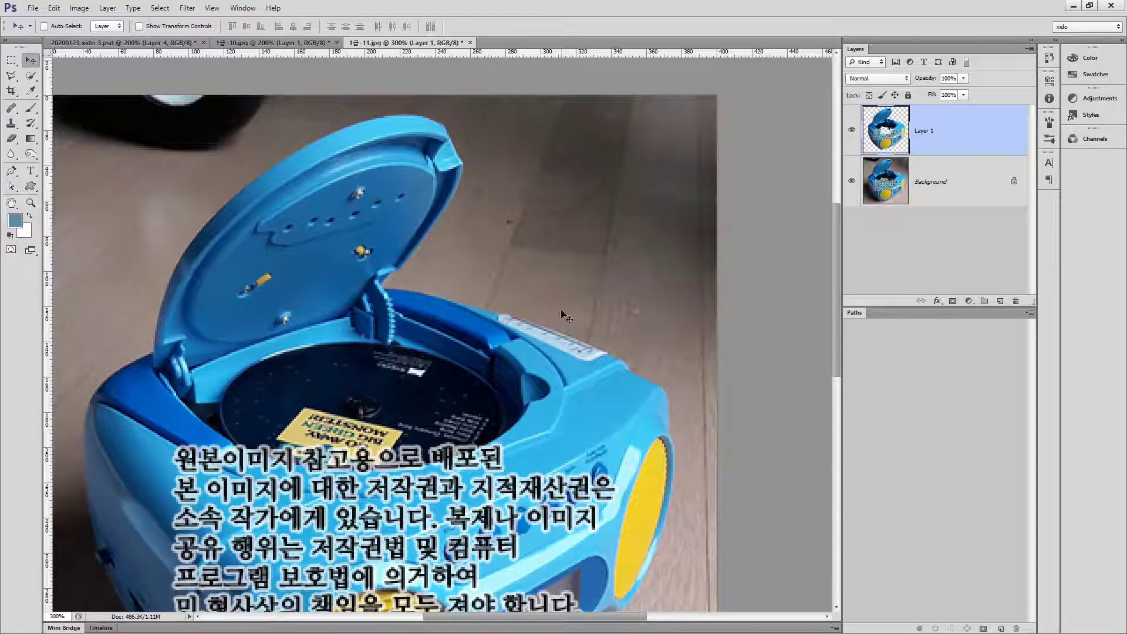
left_click(852, 181)
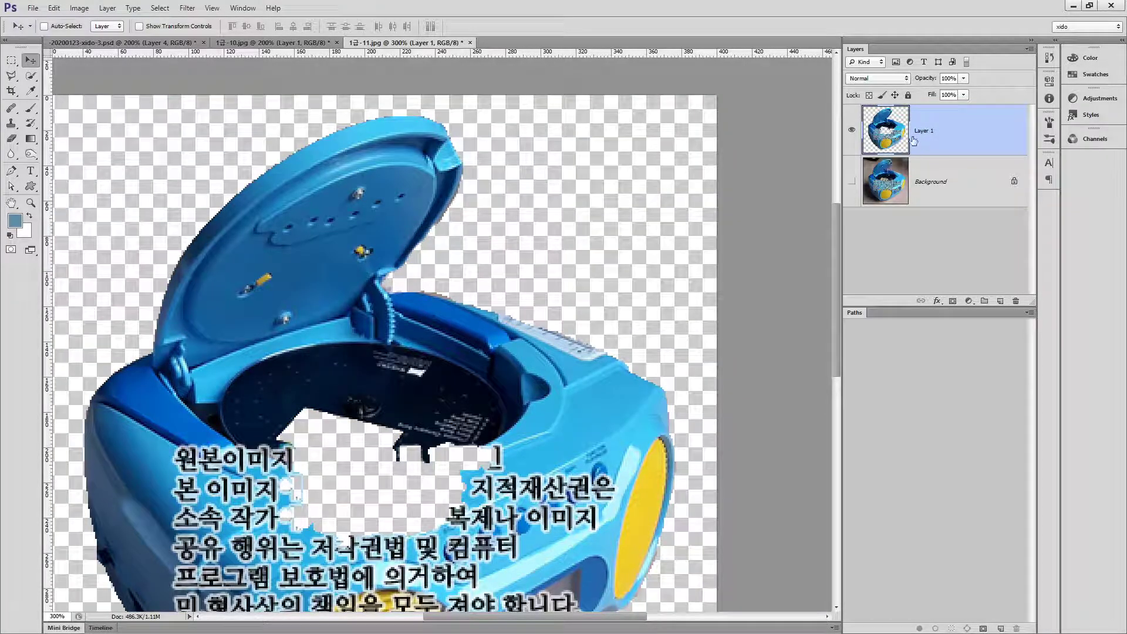
Fill the hole in the radio's centre by copying that lassoed area from the Background to a new layer and merging it with Layer 1
left_click(11, 75)
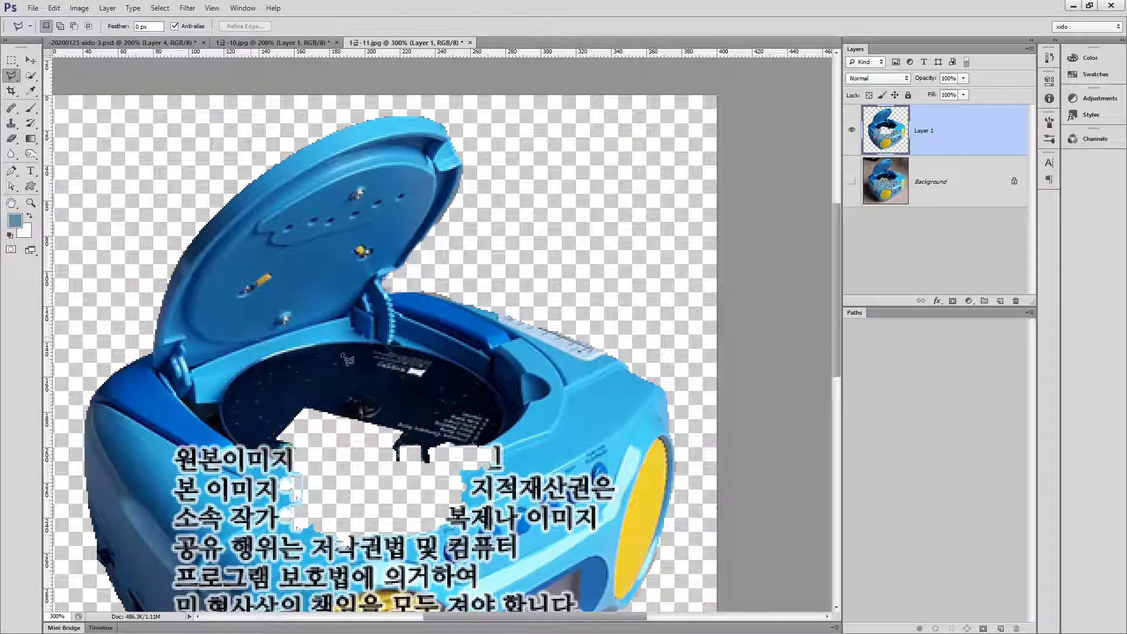
left_click(245, 335)
left_click(506, 373)
left_click(535, 487)
left_click(434, 575)
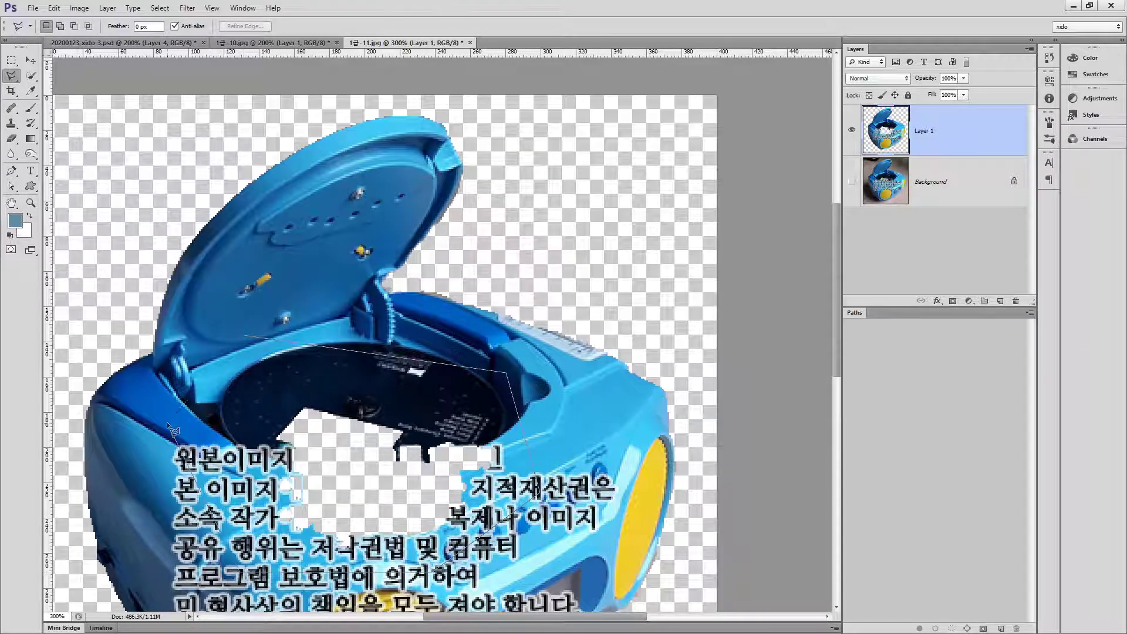
double_click(172, 432)
left_click(940, 180)
key("ctrl+j")
left_click(941, 122, "shift")
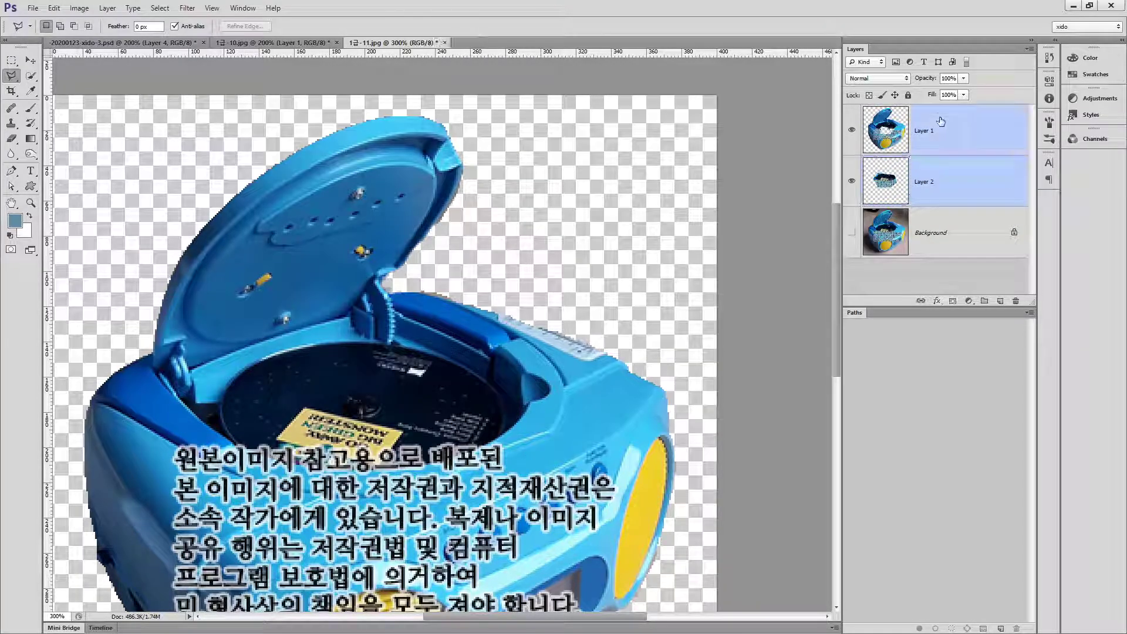
key("ctrl+e")
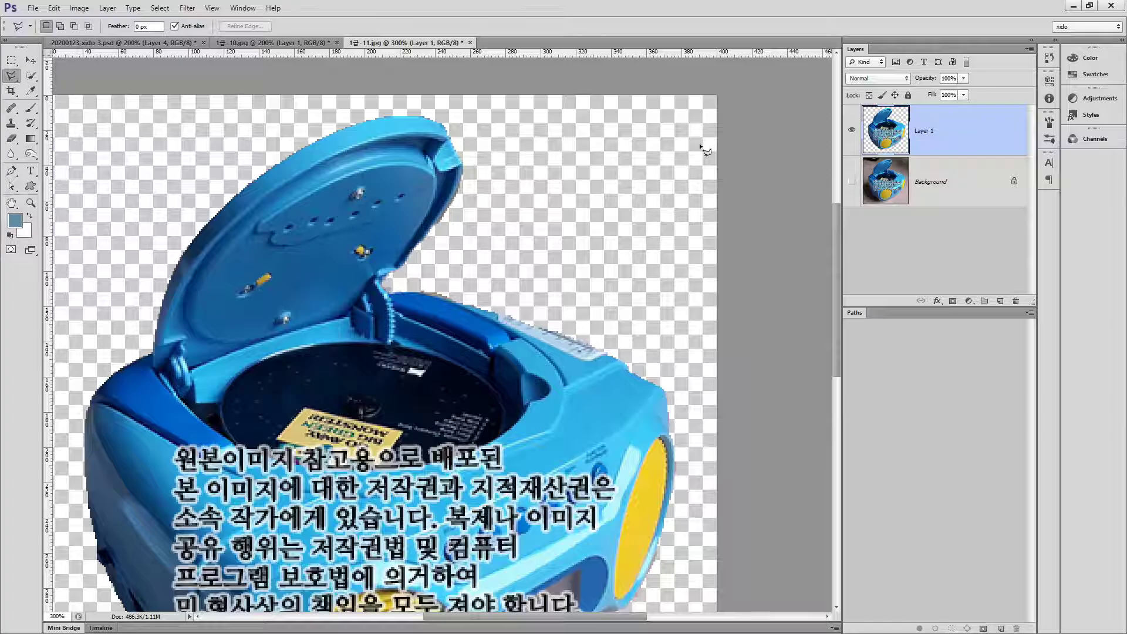
Outline the radio's open lid and hinges with the Polygonal Lasso and copy them to a new layer
left_click(122, 303)
left_click(197, 417)
left_click(398, 344)
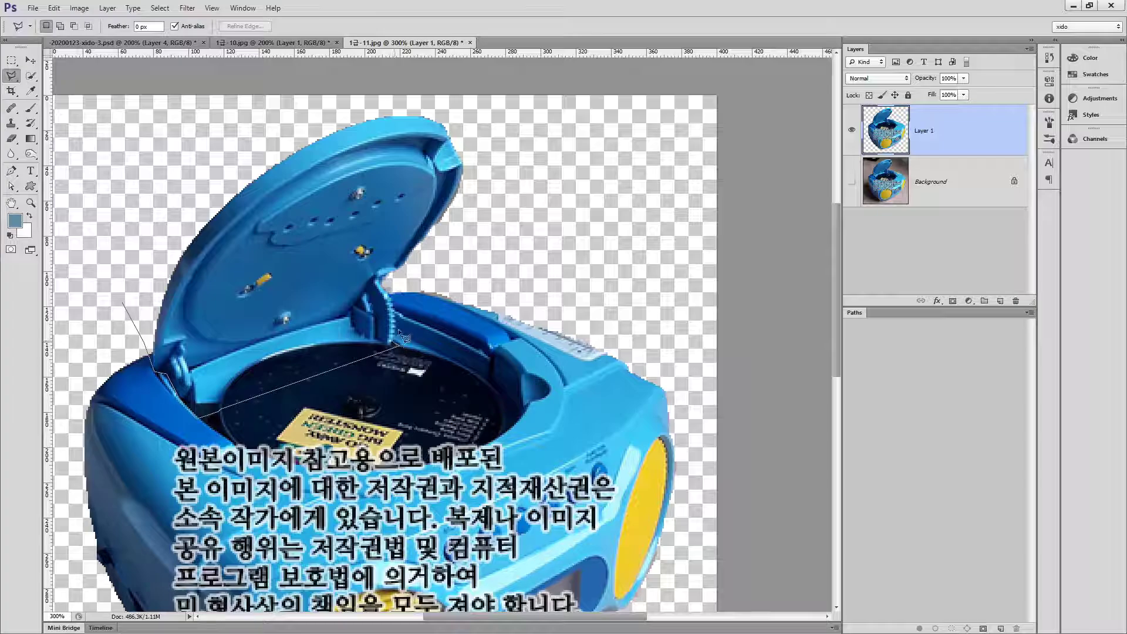
left_click(387, 283)
left_click(531, 210)
left_click(519, 107)
left_click(404, 81)
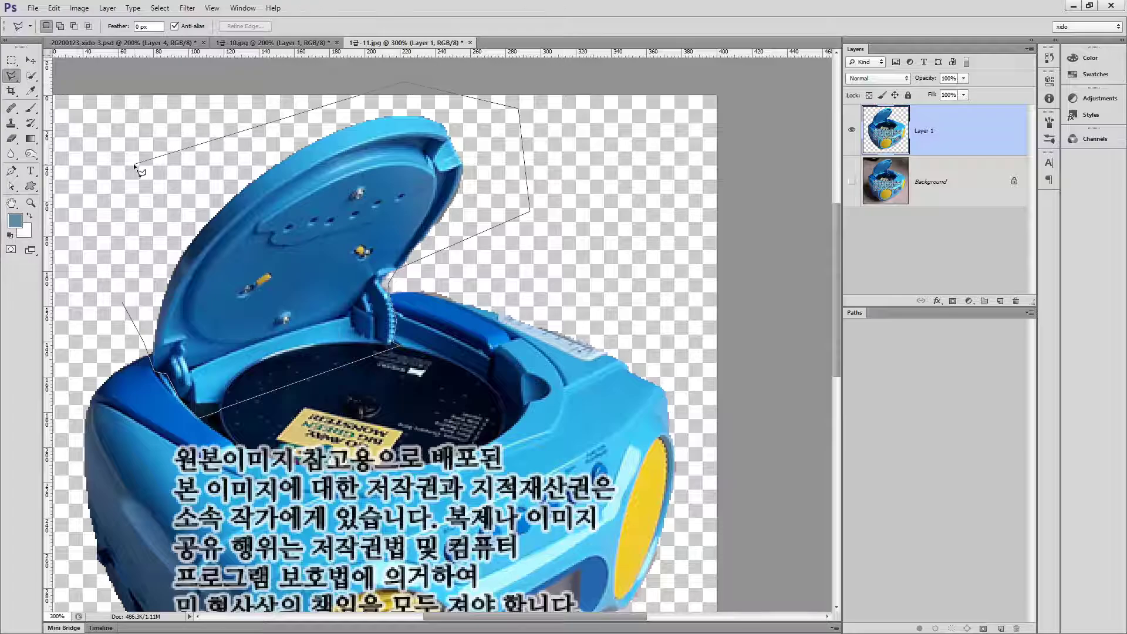
double_click(134, 164)
key("ctrl+j")
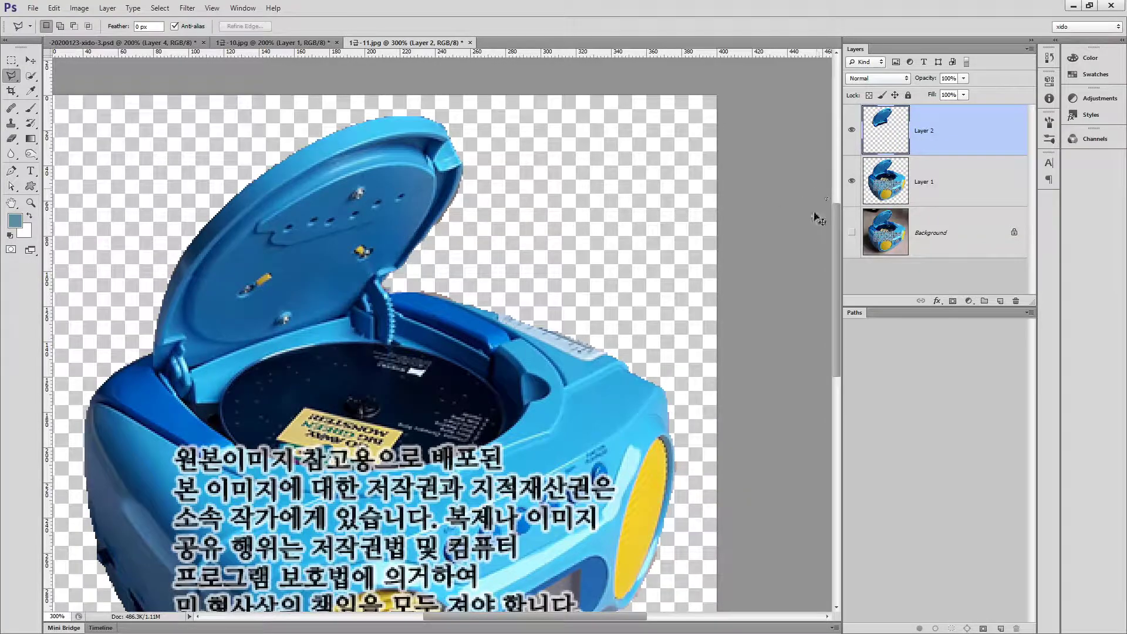
Recolor the lid layer green with Hue/Saturation, setting Hue to -86
key("ctrl+u")
left_click_drag(780, 250, 746, 263)
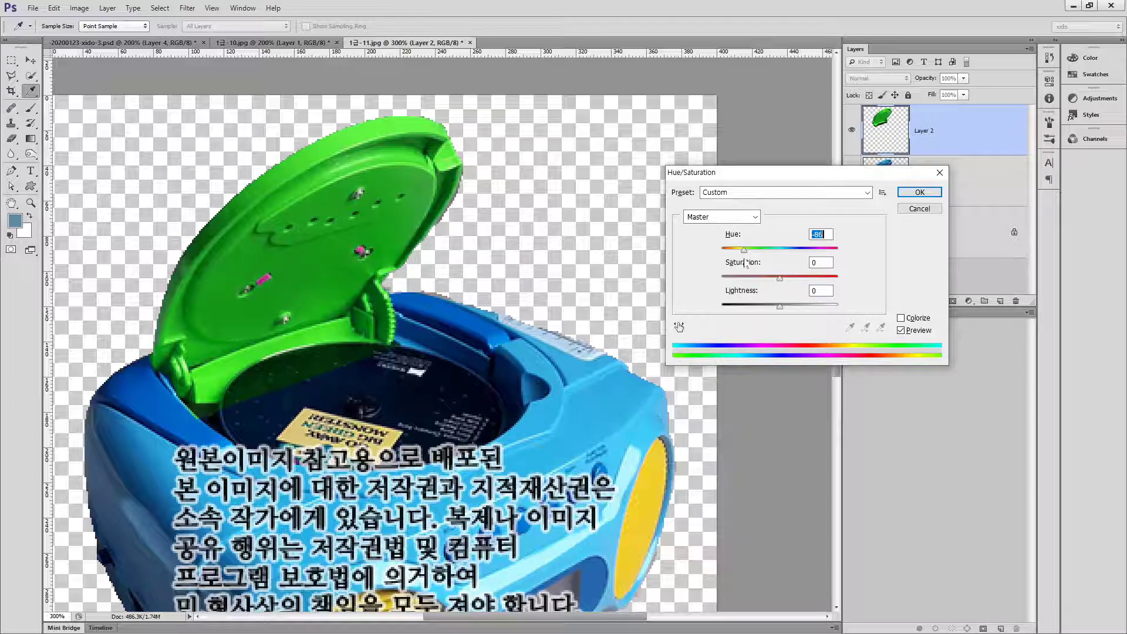
left_click(920, 194)
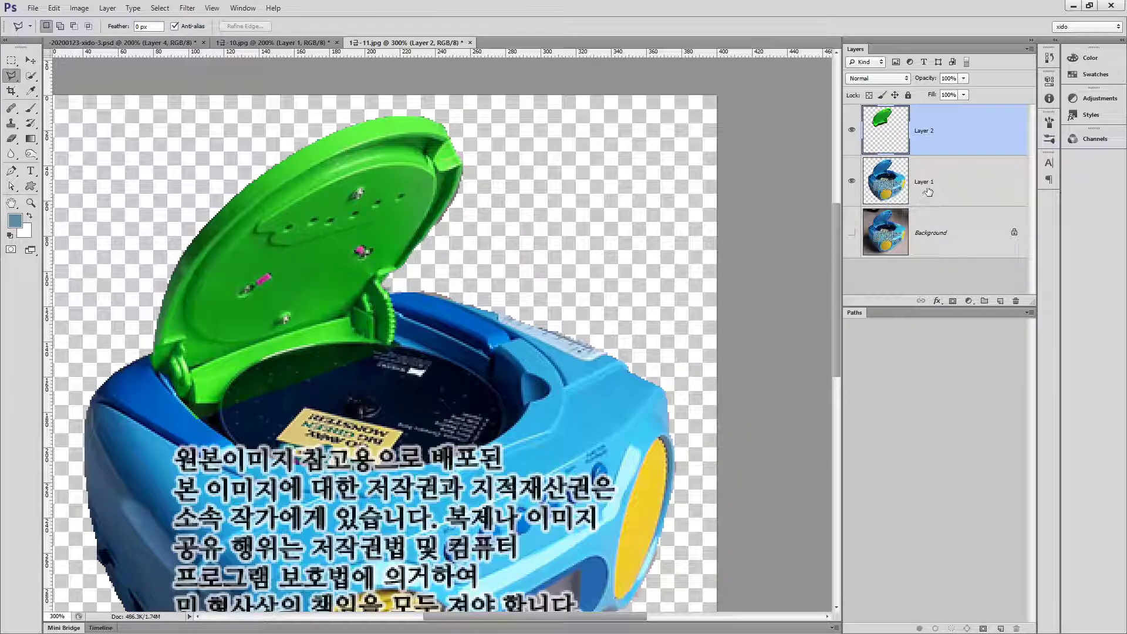
key("ctrl+minus")
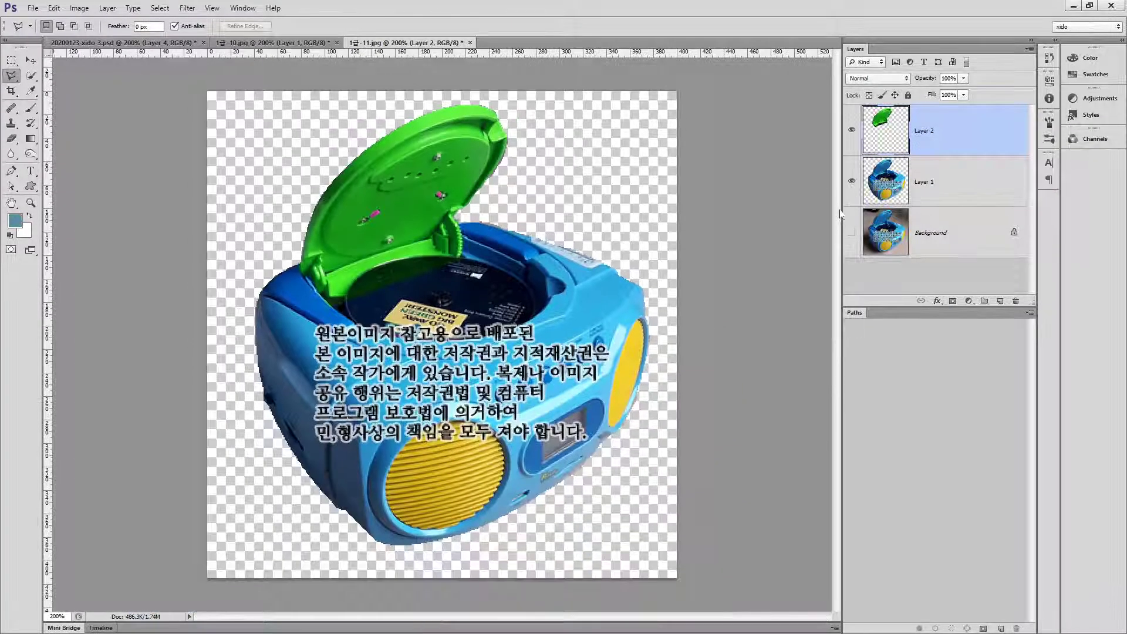
Add a layer mask to the green lid layer and mask out the green spill over the CD well with a 40 px Eraser
left_click(11, 139)
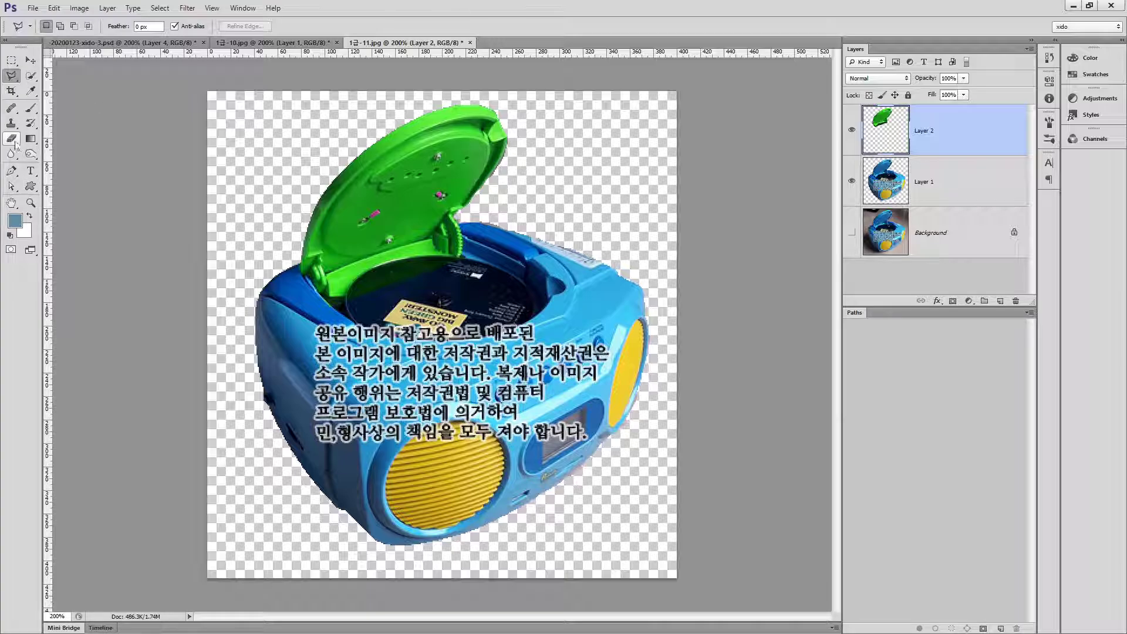
left_click(952, 303)
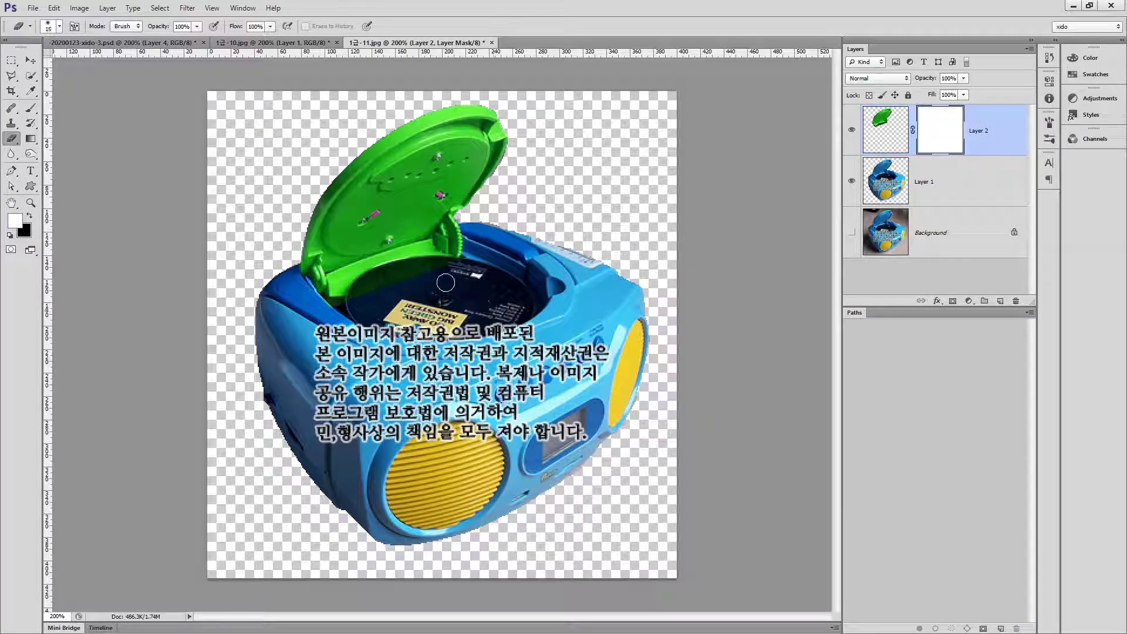
key("bracketright")
key("bracketright")
key("bracketright")
key("bracketright")
key("bracketright")
mouse_move(447, 279)
left_mouse_down()
mouse_move(411, 276)
mouse_move(367, 299)
left_mouse_up()
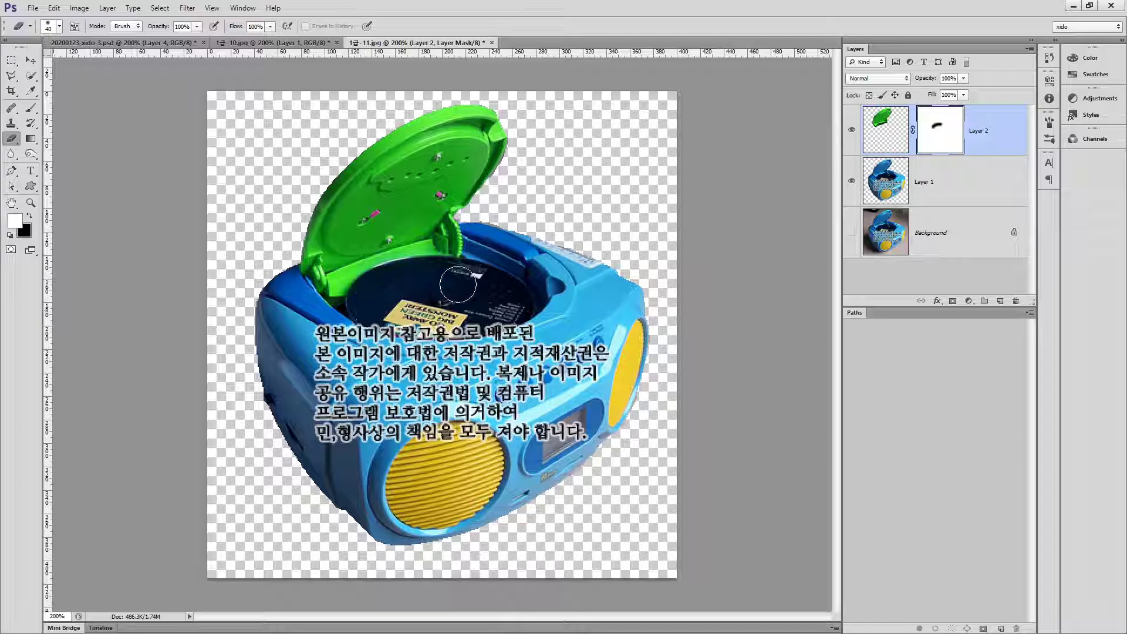
mouse_move(459, 284)
left_mouse_down()
mouse_move(411, 284)
mouse_move(350, 314)
left_mouse_up()
Merge the masked green lid layer with Layer 1
left_click(31, 60)
left_click(968, 175, "shift")
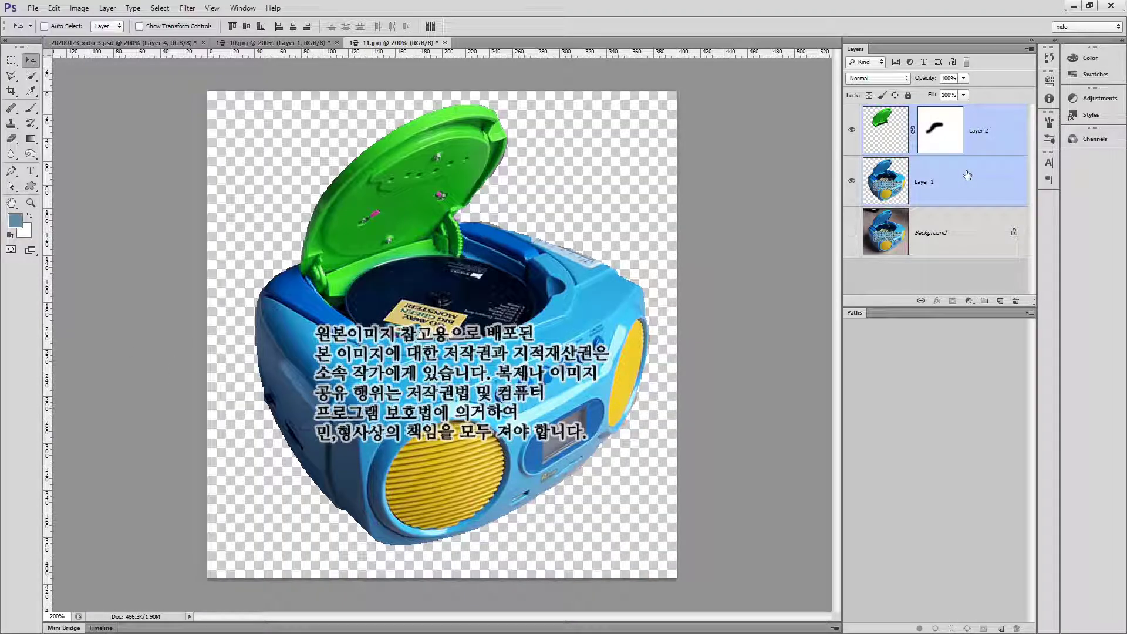
key("ctrl+e")
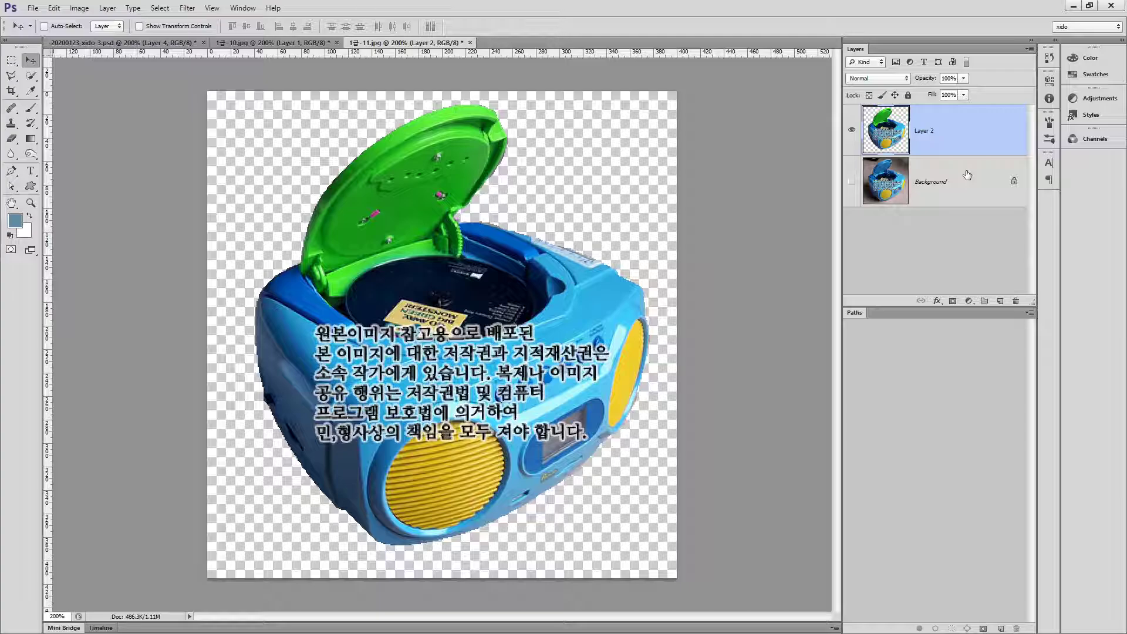
Copy the merged radio into the main poster composition and position it over the left half of the canvas
left_click_drag(413, 211, 260, 220)
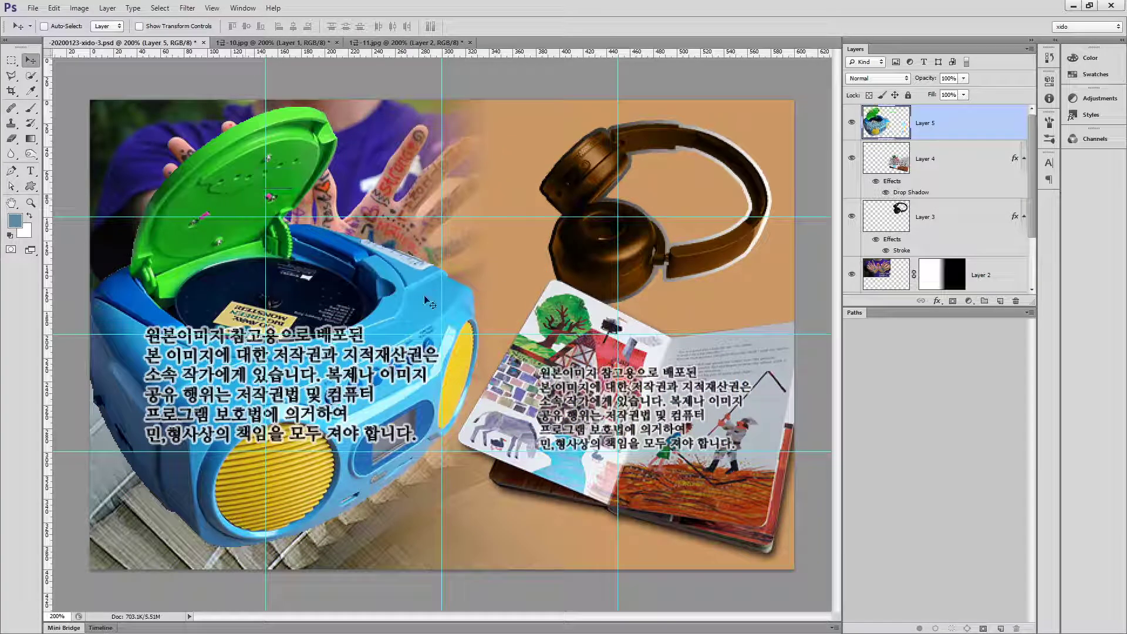
left_click_drag(393, 320, 413, 323)
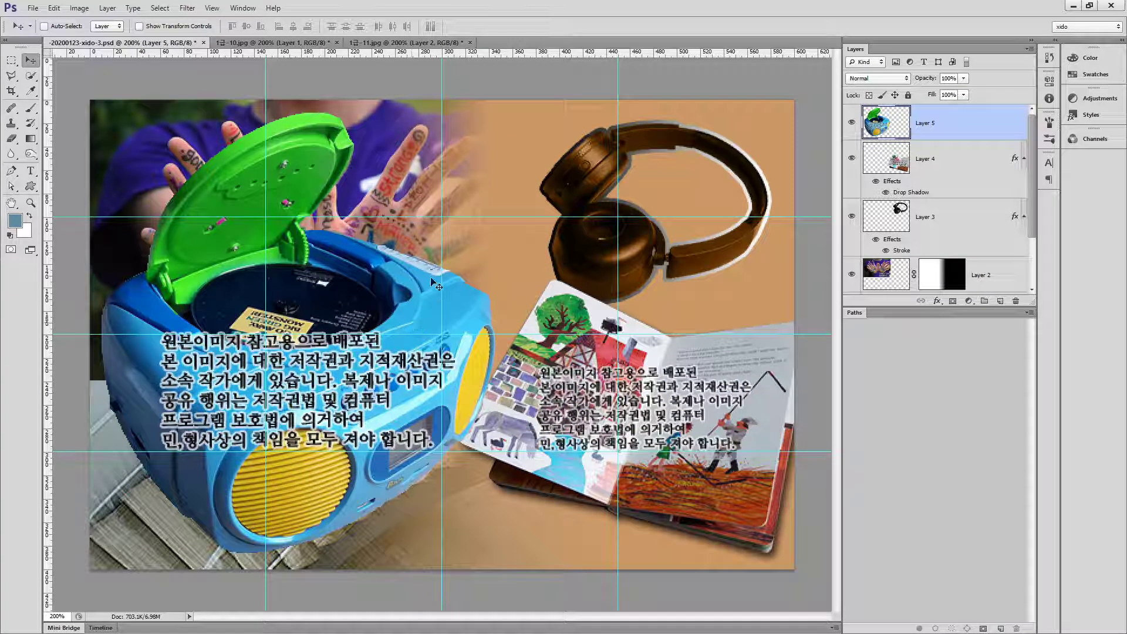
scroll(436, 285, "up", 4)
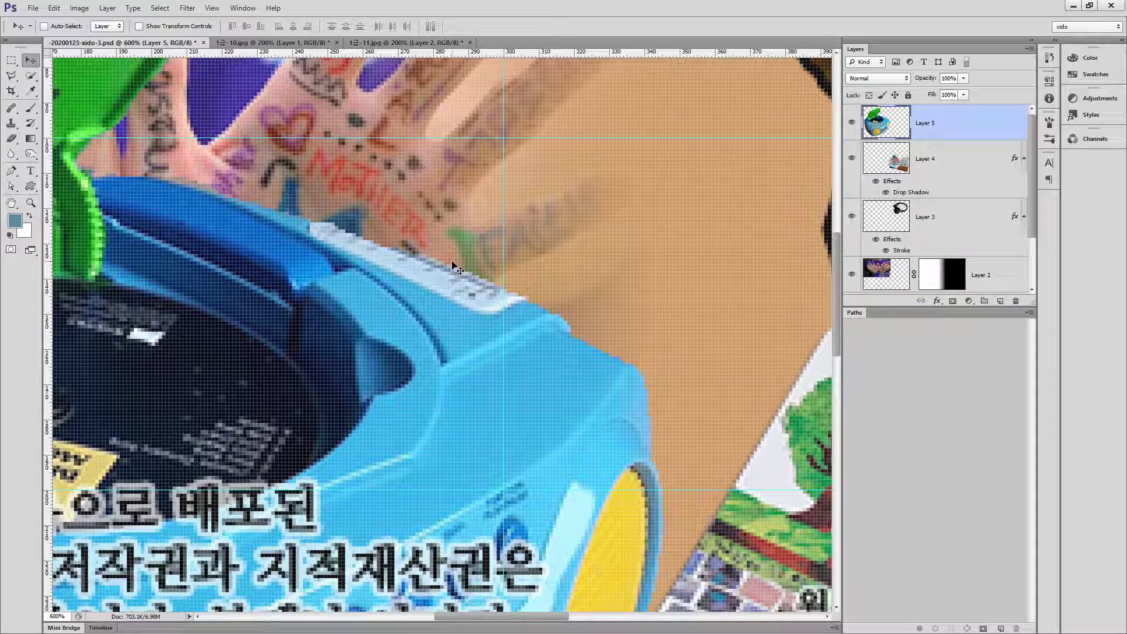
scroll(454, 268, "down", 3)
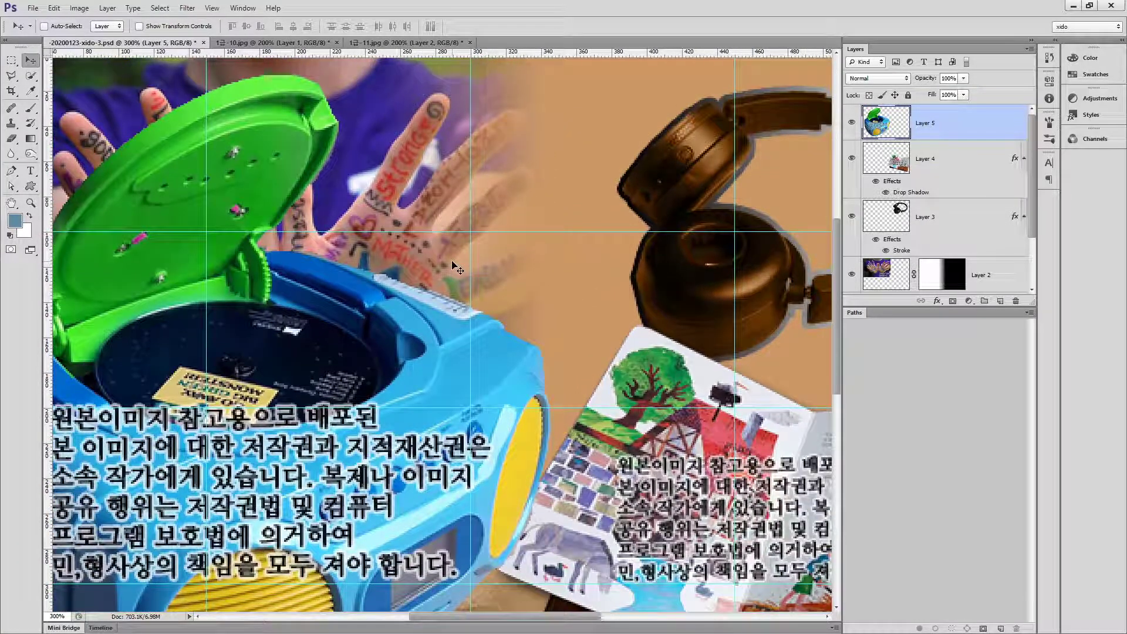
scroll(455, 268, "down", 2)
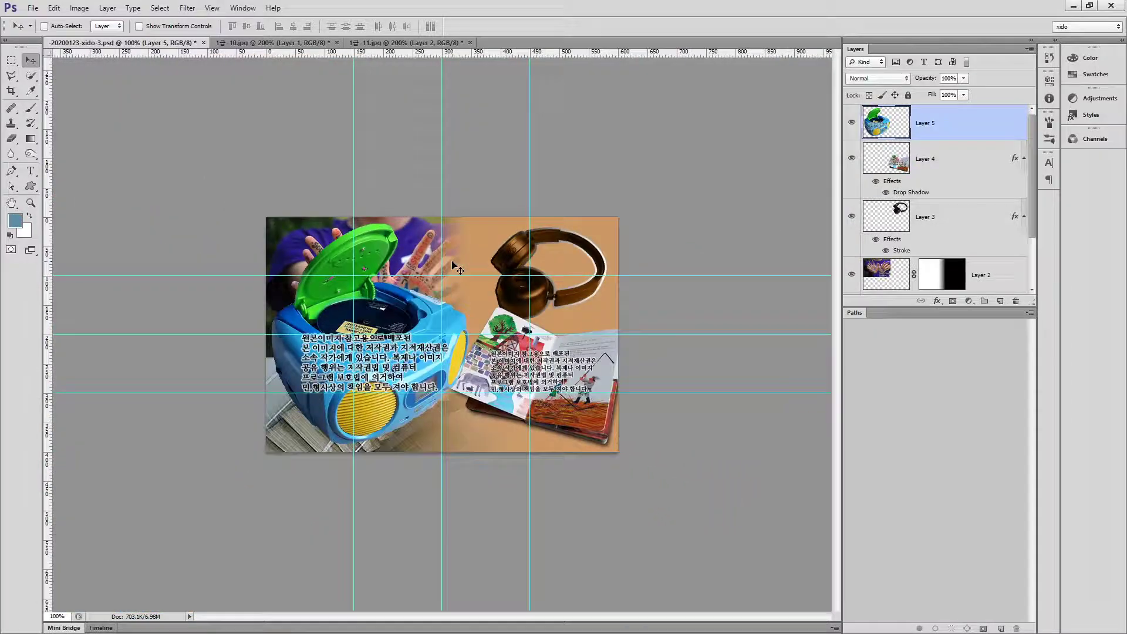
left_click_drag(422, 332, 395, 333)
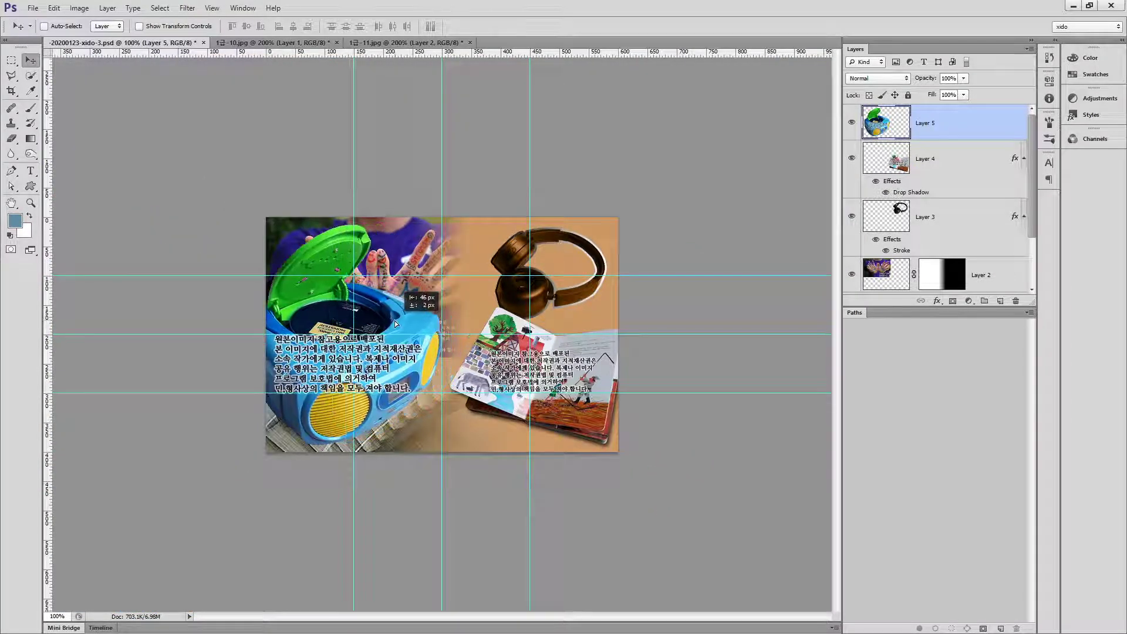
Scale the radio down with Free Transform and place it in the lower-left corner of the composition, below the hands
key("ctrl+t")
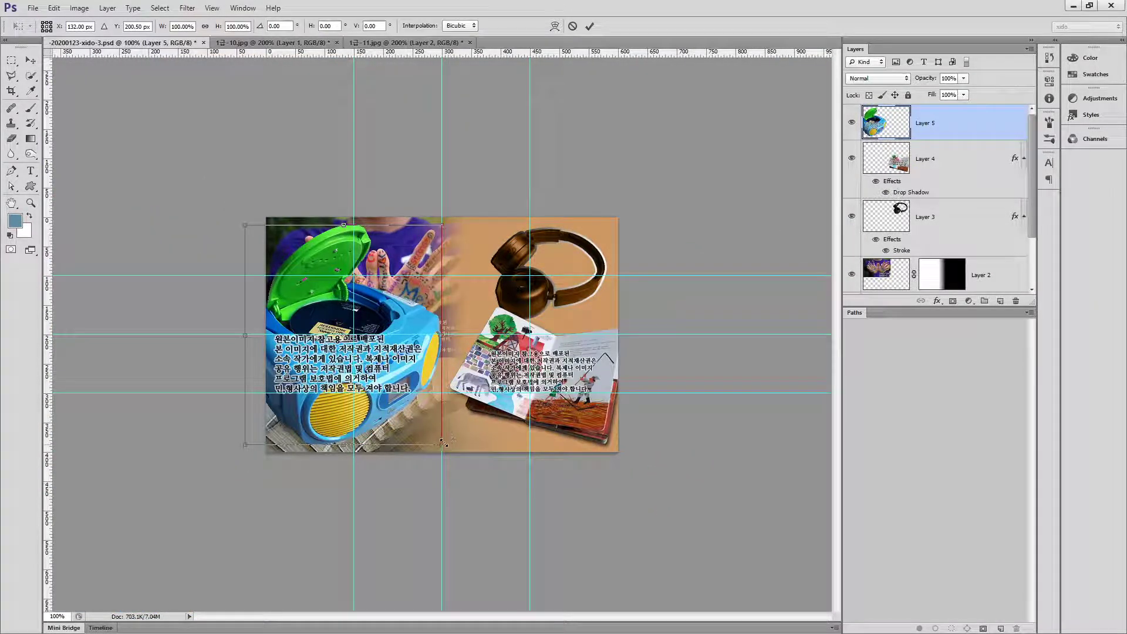
left_click_drag(443, 442, 433, 435)
left_click_drag(347, 411, 366, 420)
left_click_drag(452, 234, 416, 260)
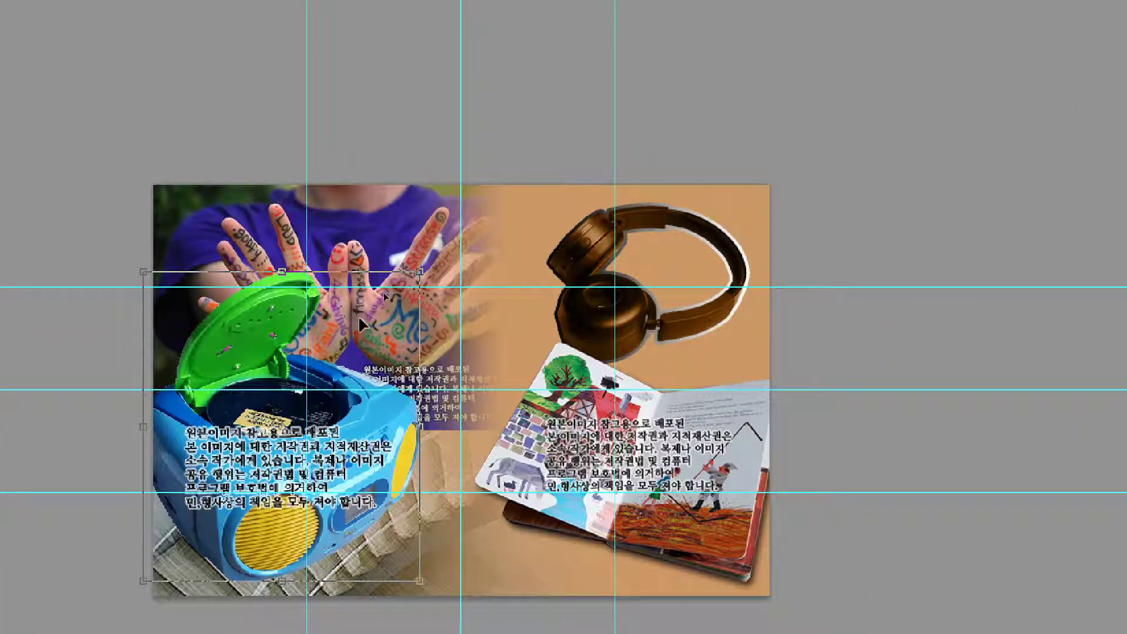
key("Return")
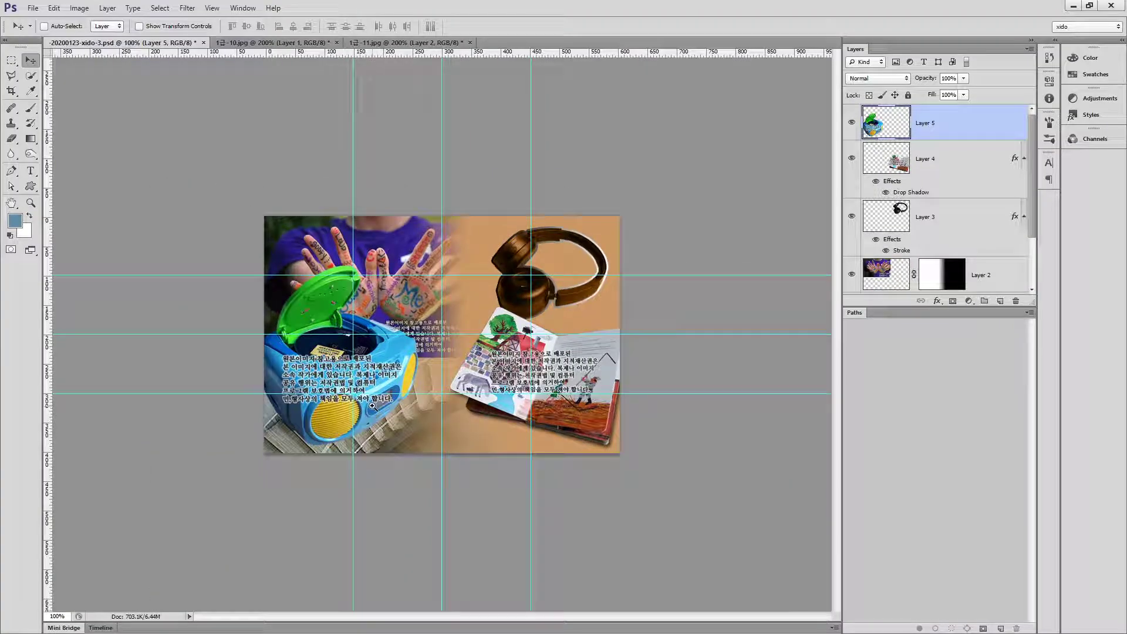
Add an Outer Glow layer style to the radio layer with a smaller glow size and 75% opacity
key("ctrl+plus")
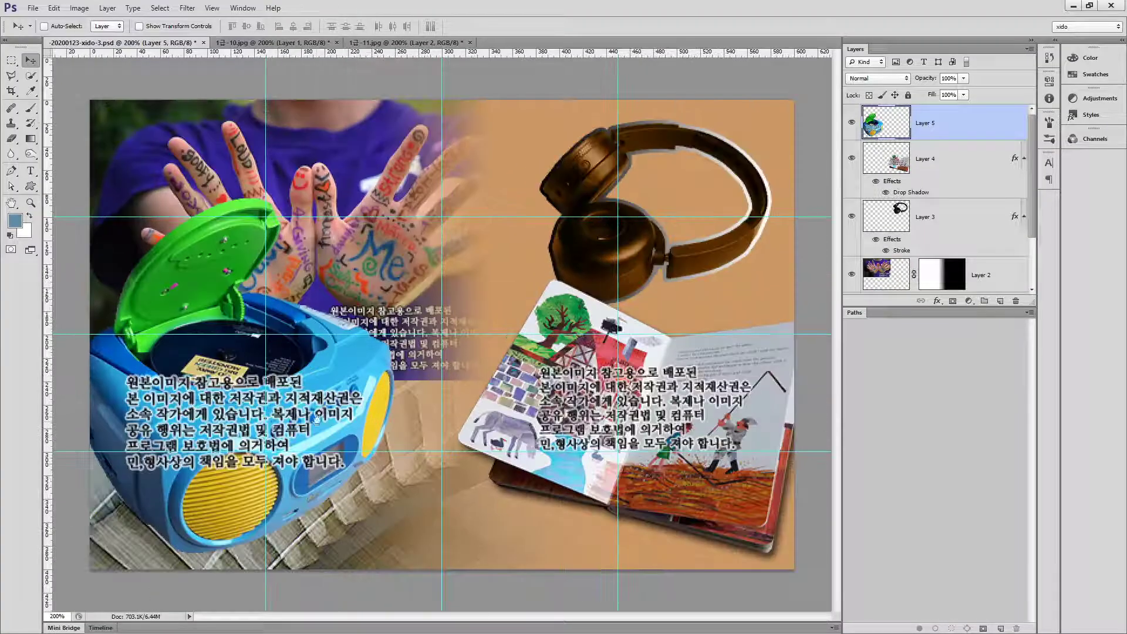
double_click(954, 137)
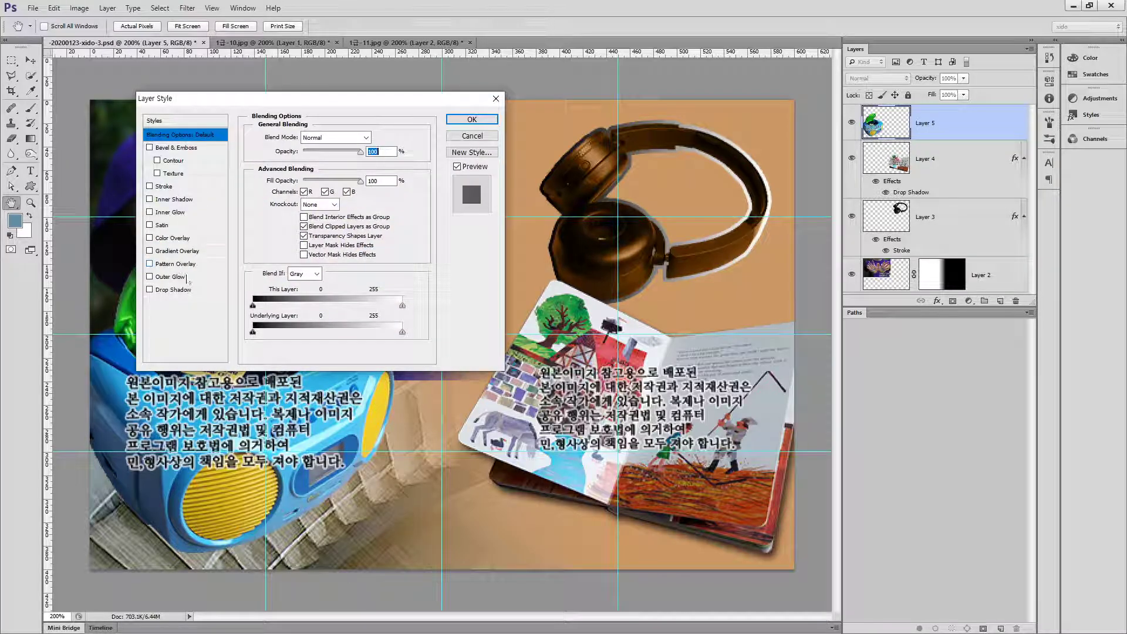
left_click(174, 276)
left_click_drag(332, 103, 633, 203)
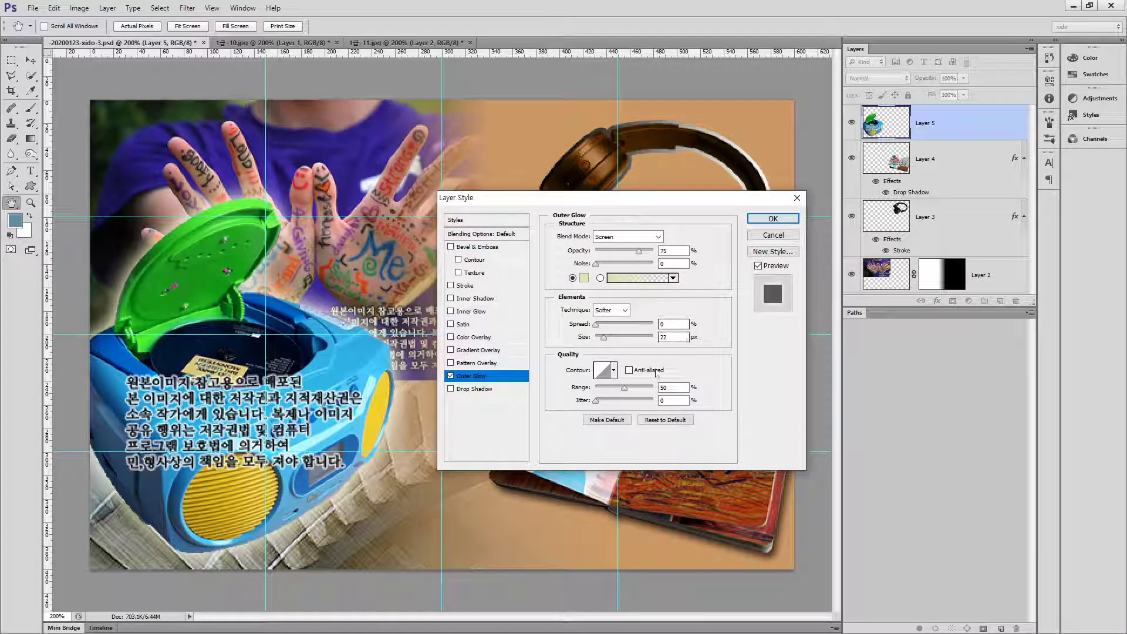
left_click_drag(603, 337, 600, 338)
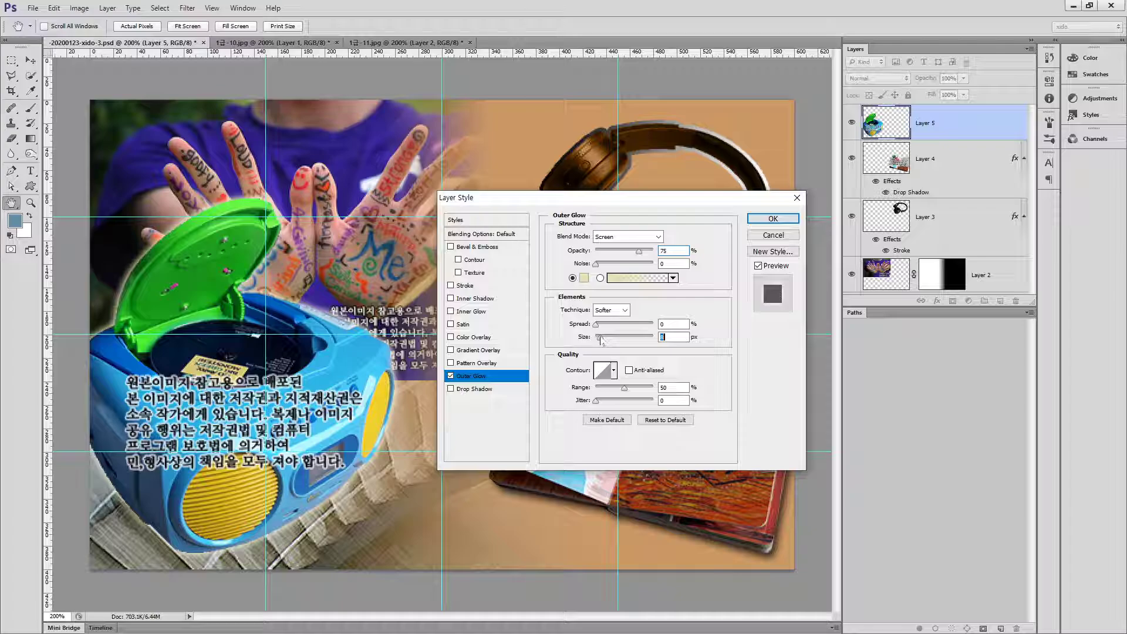
left_click(766, 220)
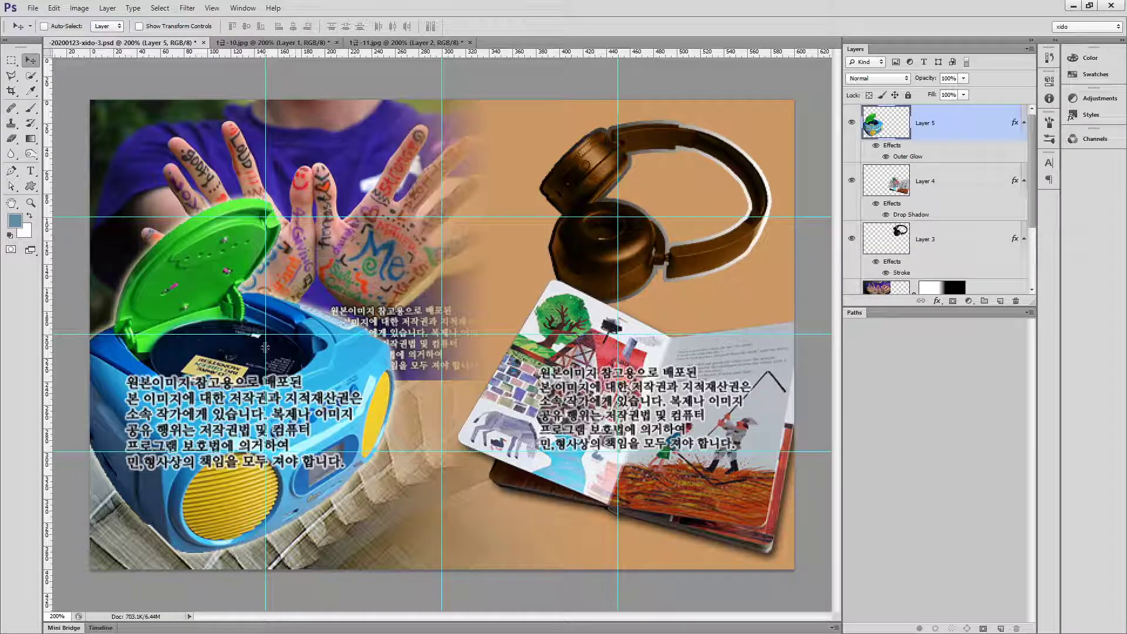
Check the glow around the radio's edges up close and save the composition
scroll(266, 347, "up", 2)
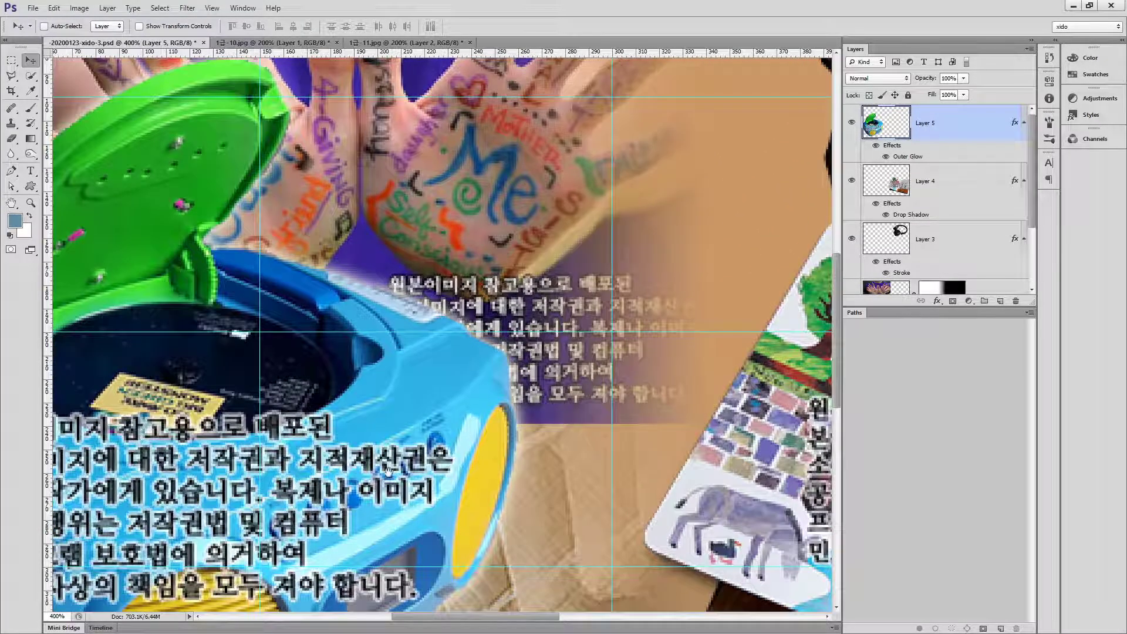
left_click_drag(388, 469, 630, 289)
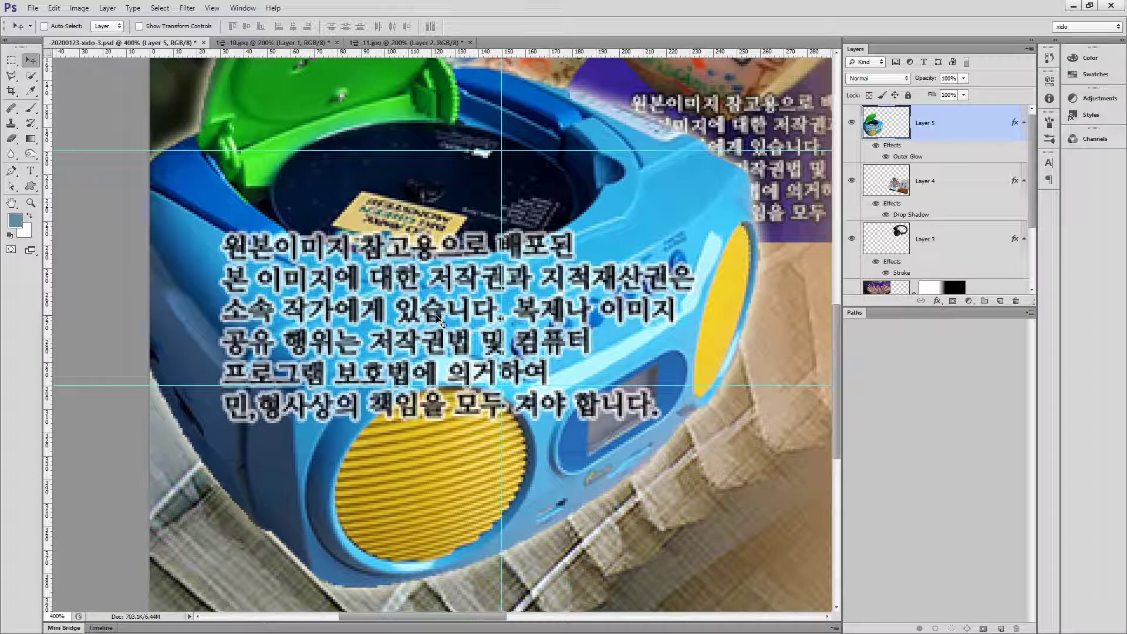
scroll(440, 321, "down", 2)
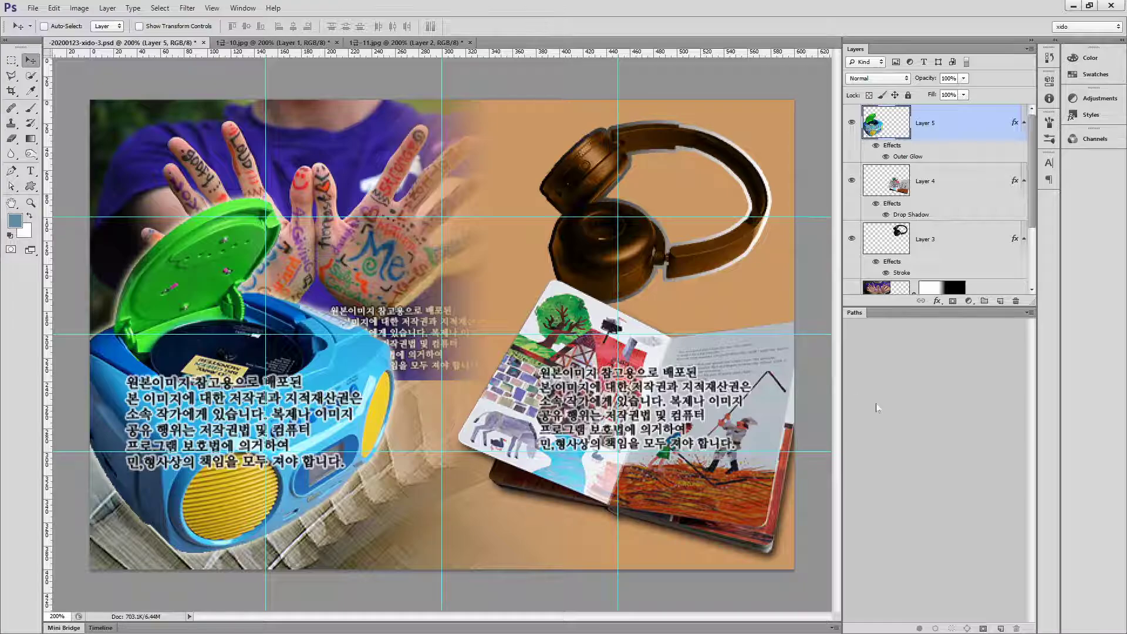
key("ctrl+s")
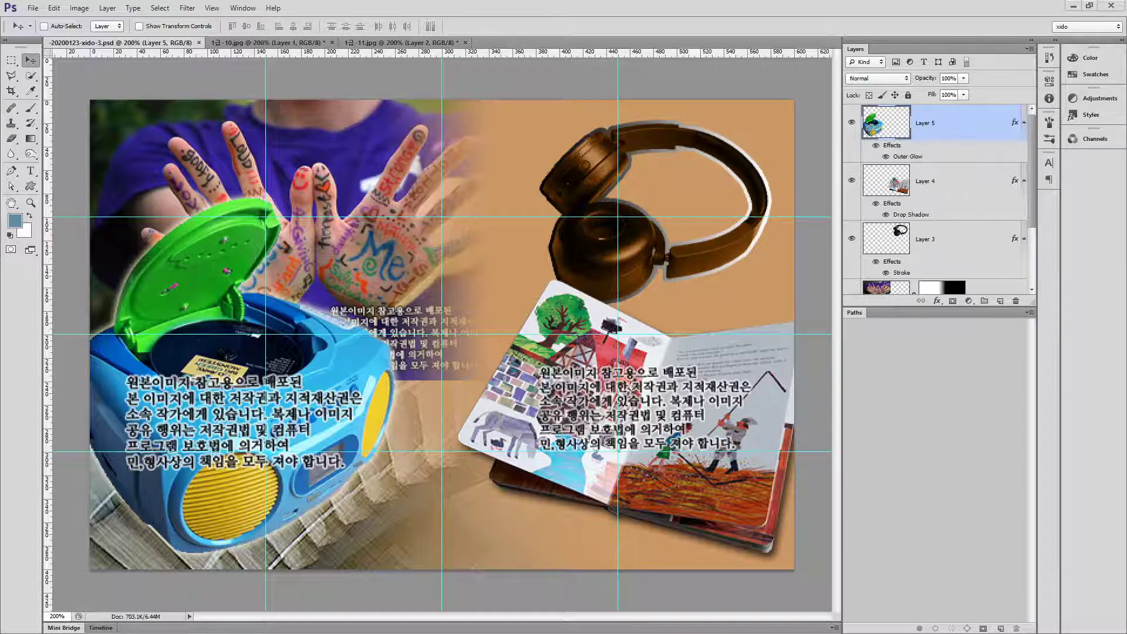
Switch to the exam PDF in Adobe Acrobat Reader and review the source image list and picture effect requirements
key("alt+Tab")
scroll(324, 385, "up", 5)
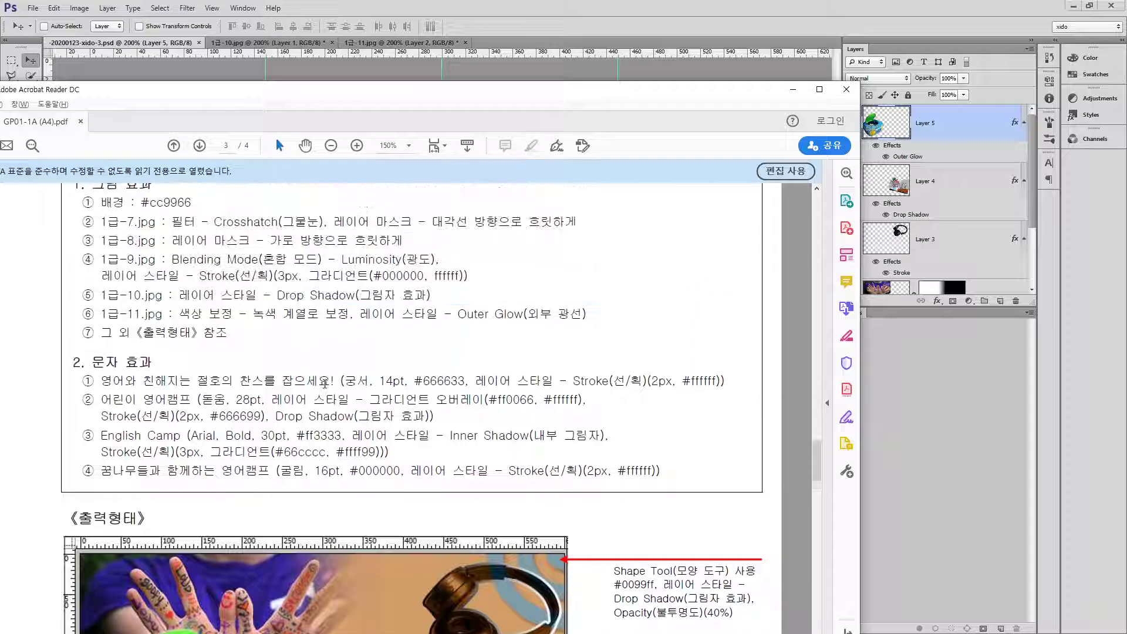
scroll(325, 384, "up", 1)
left_click_drag(254, 356, 97, 245)
scroll(369, 382, "up", 3)
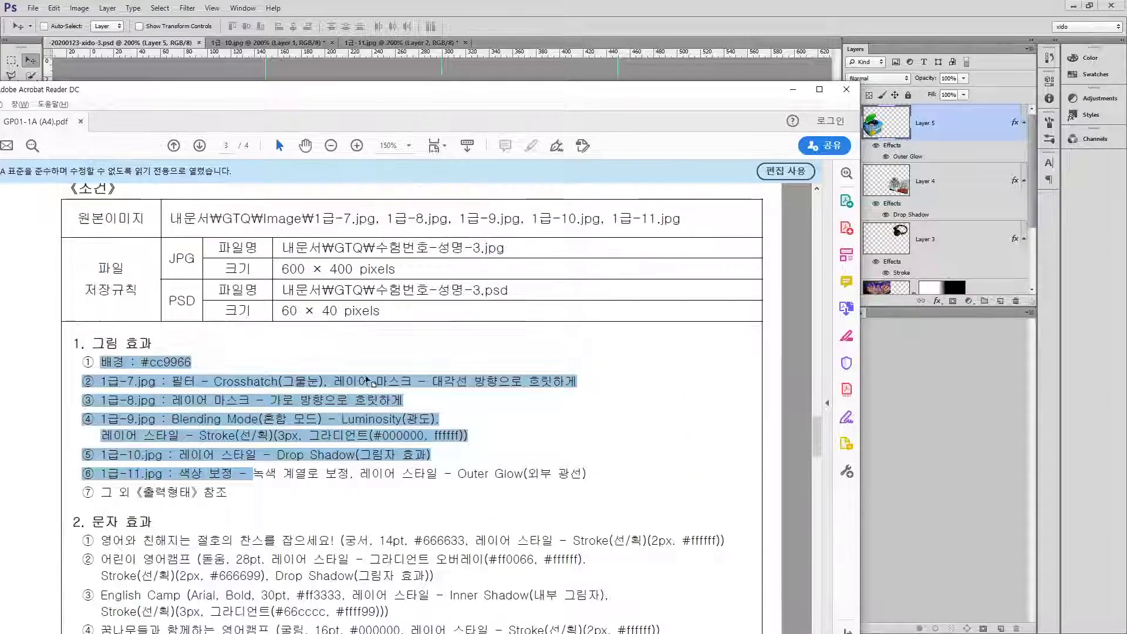
scroll(369, 382, "up", 1)
left_click_drag(633, 275, 680, 276)
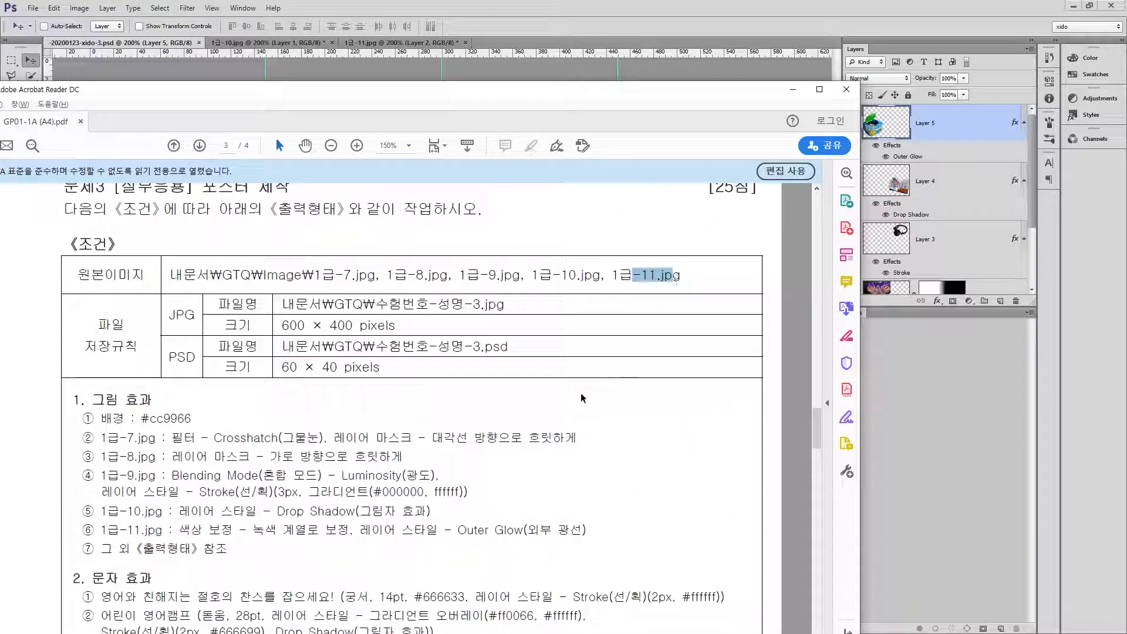
scroll(583, 398, "down", 3)
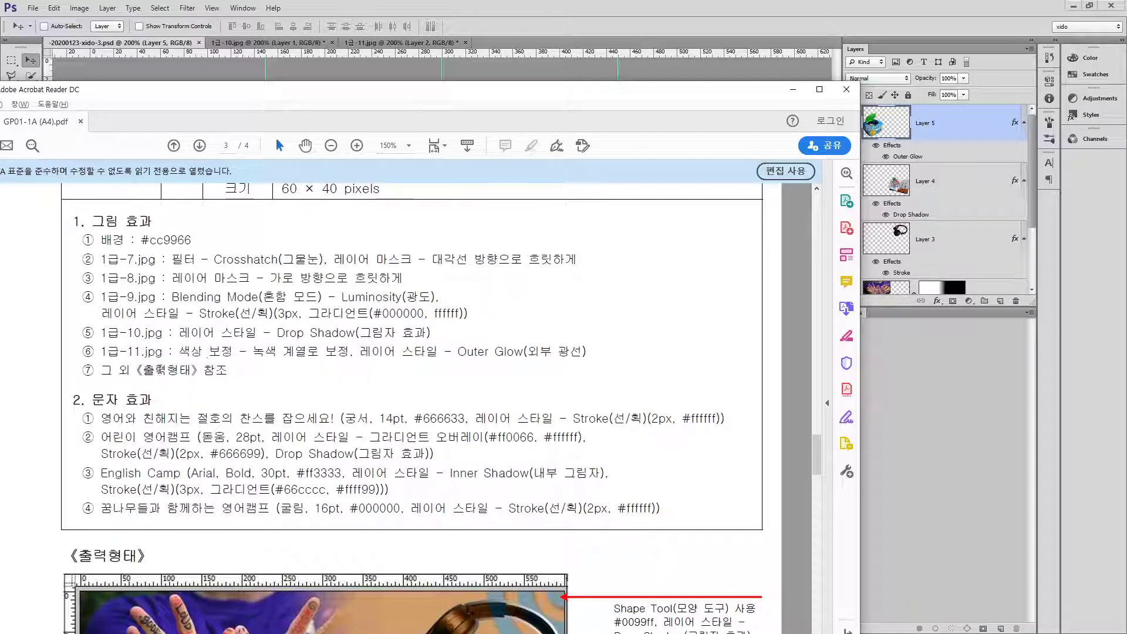
left_click_drag(110, 372, 221, 373)
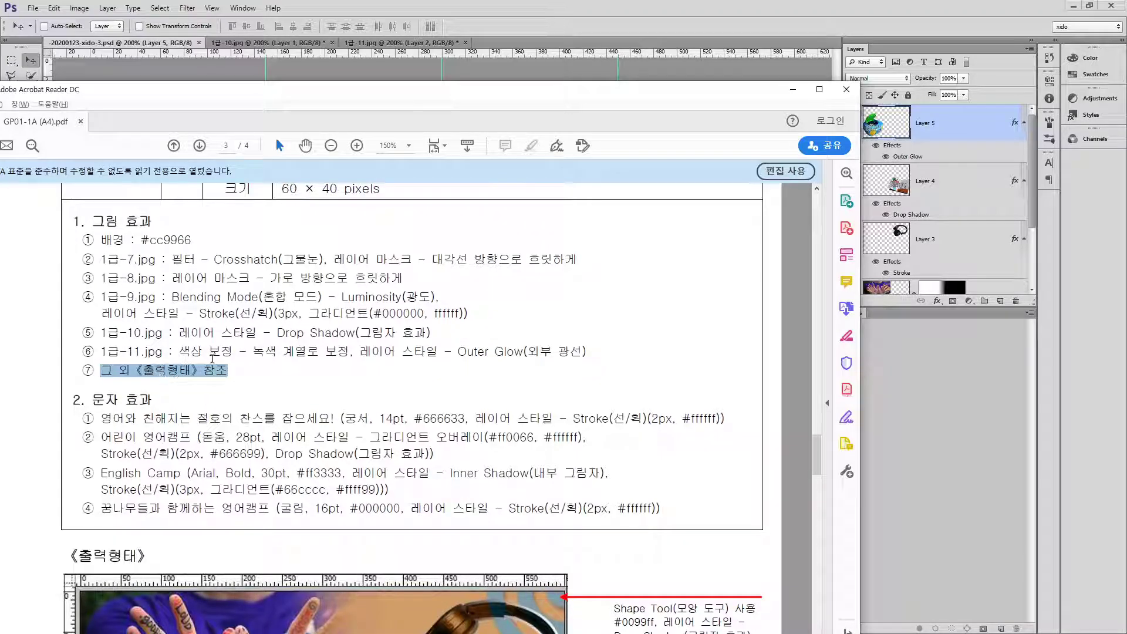
scroll(231, 369, "down", 1)
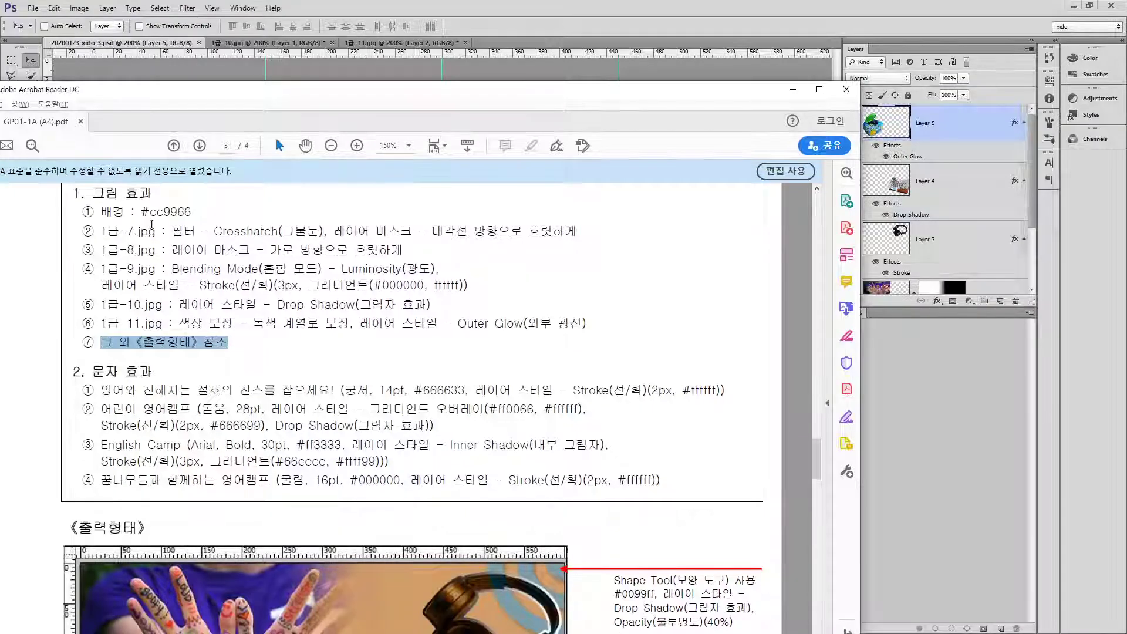
Examine the text effect requirements, the sample output and the Shape Tool annotations beside it in the exam PDF
left_click_drag(404, 122, 443, 54)
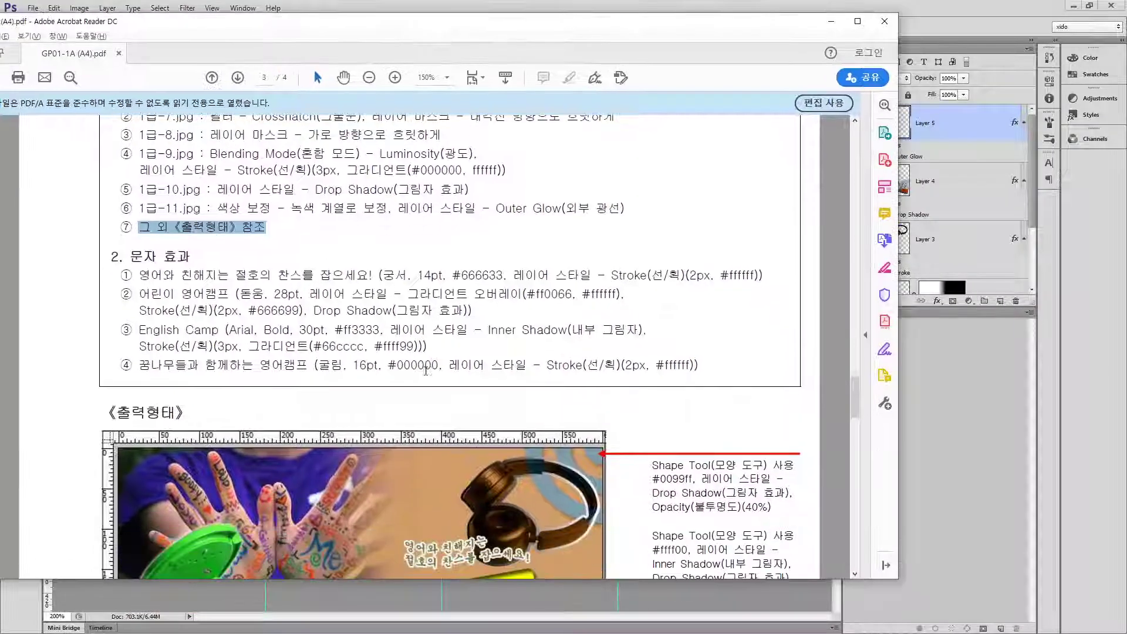
scroll(420, 360, "down", 4)
scroll(419, 360, "down", 3)
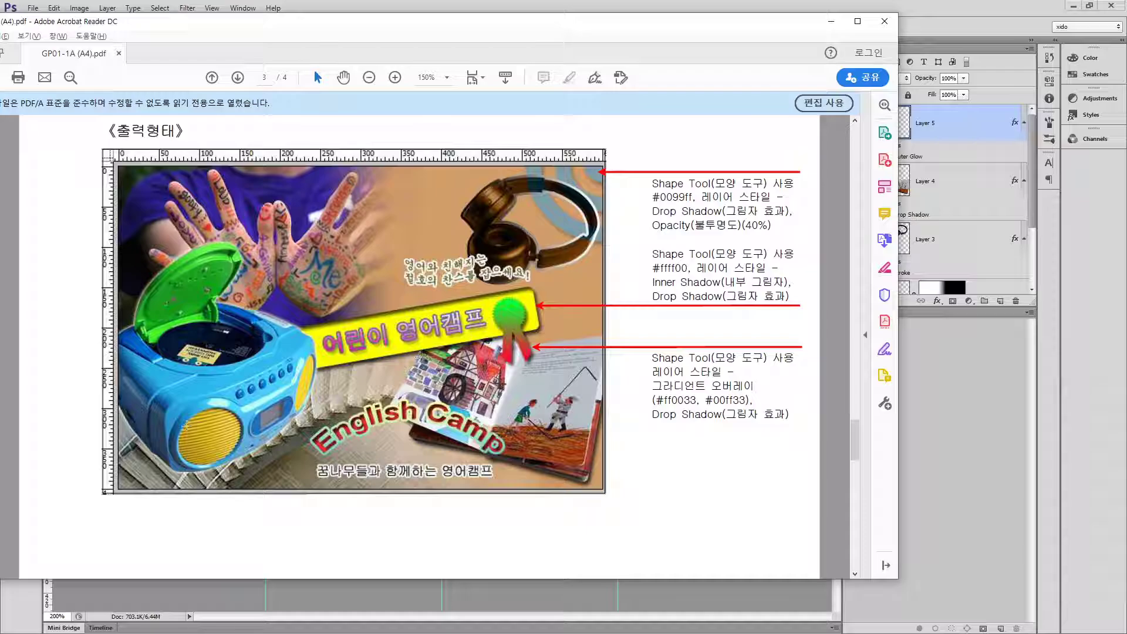
scroll(492, 341, "up", 4)
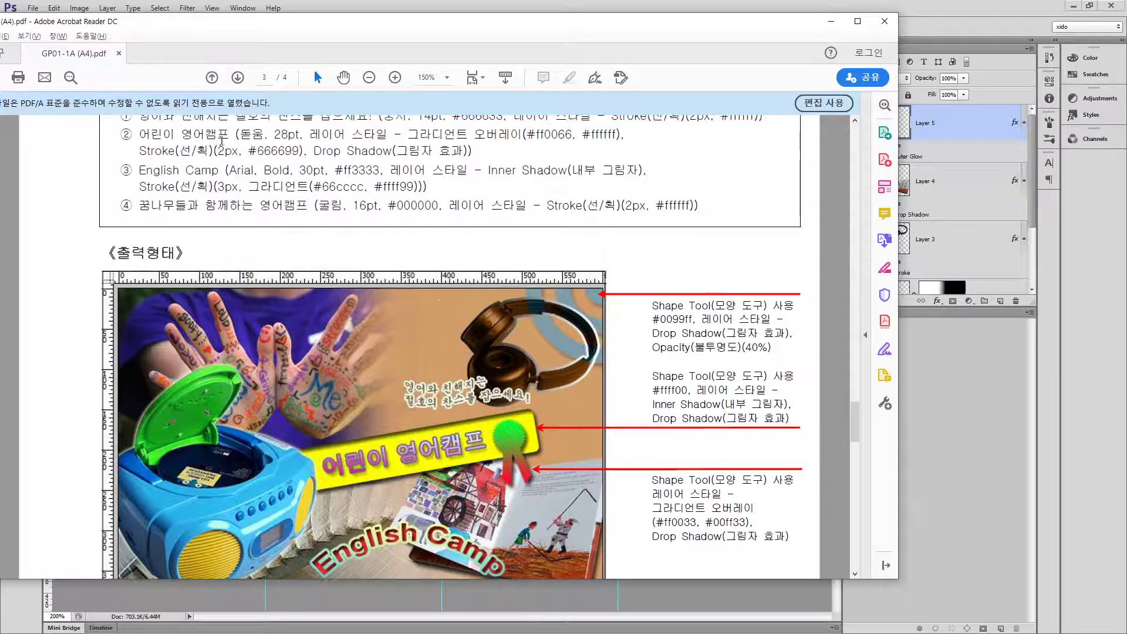
left_click_drag(121, 161, 381, 197)
scroll(698, 273, "down", 1)
left_click_drag(652, 258, 775, 370)
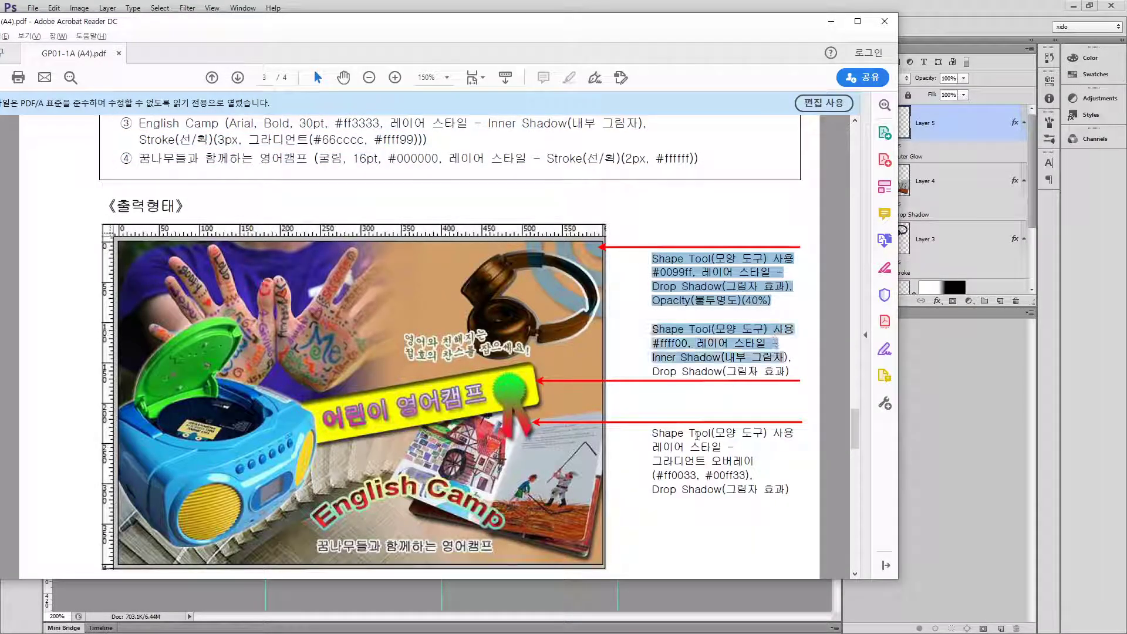
left_click_drag(652, 442, 758, 494)
left_click(771, 520)
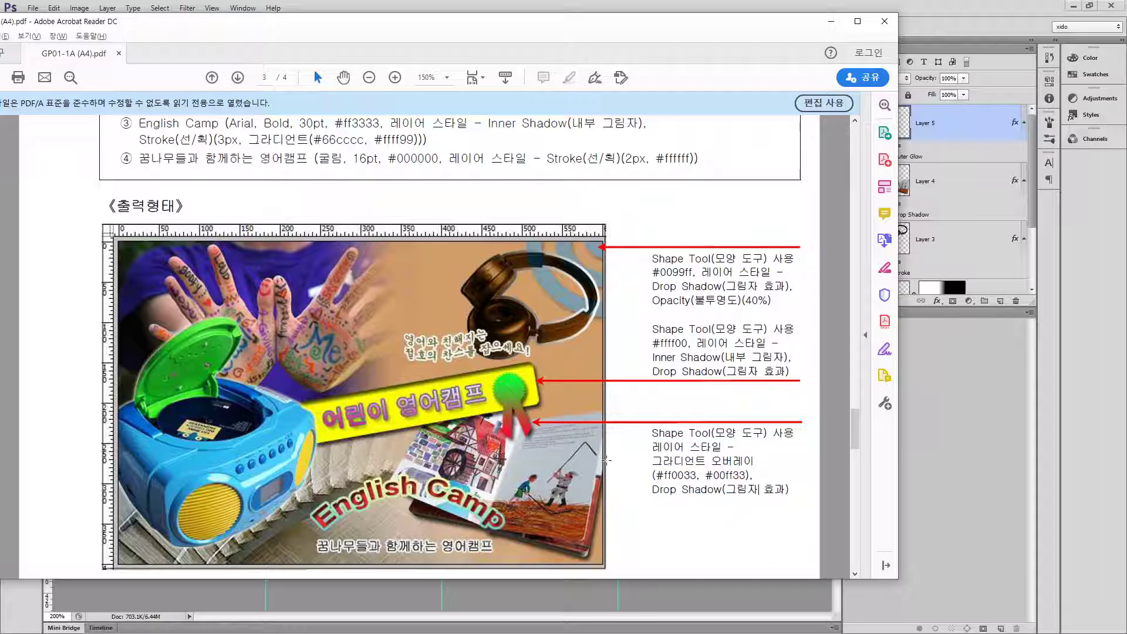
scroll(607, 459, "down", 3)
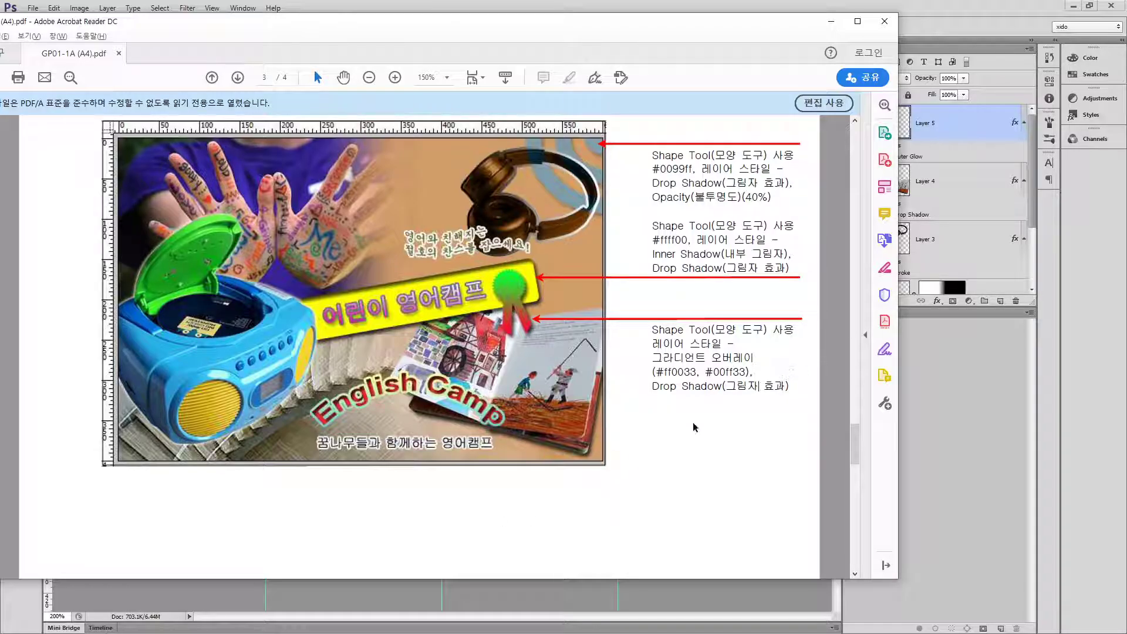
Compare the three Shape Tool annotations for the corner rings, yellow banner and ribbon badge with the sample output in the exam PDF
scroll(667, 457, "down", 3)
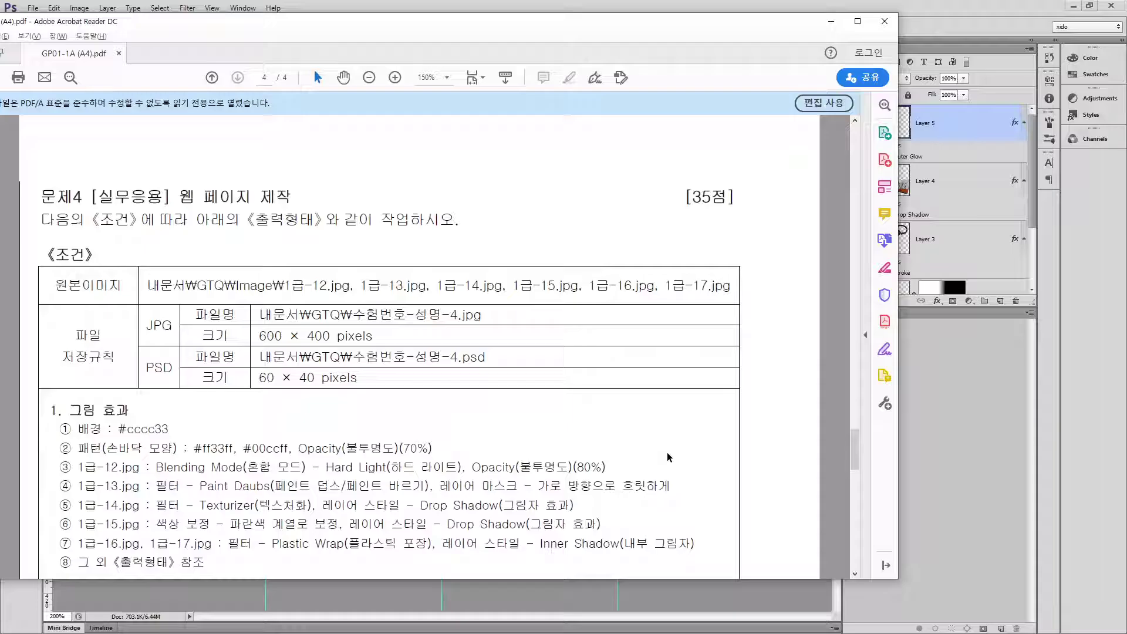
scroll(557, 346, "up", 3)
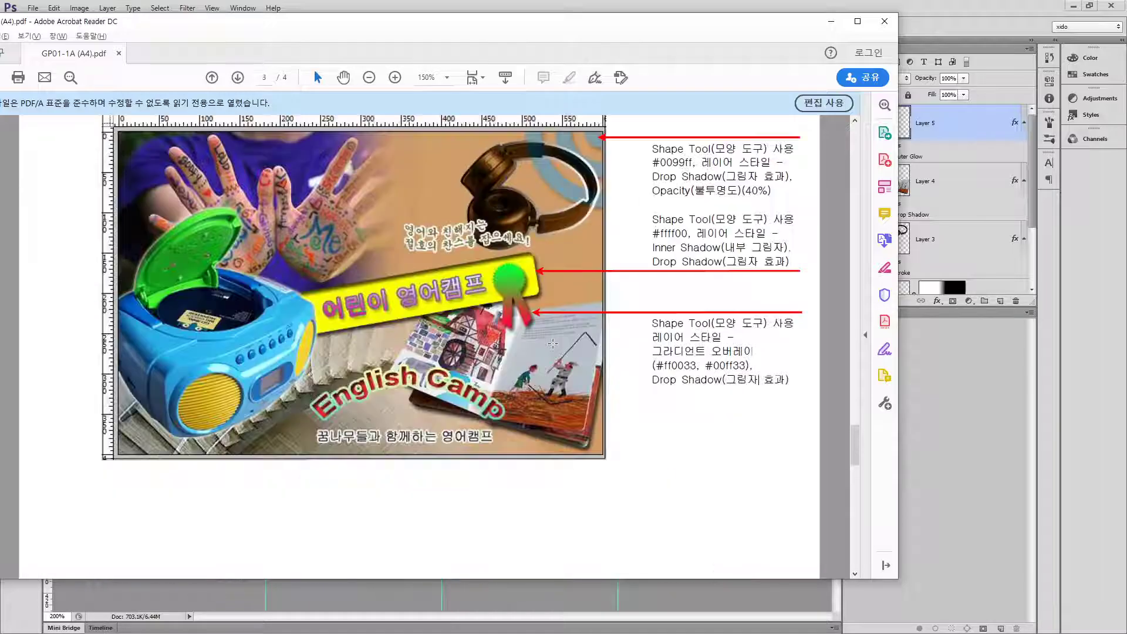
scroll(558, 345, "up", 1)
left_click_drag(661, 194, 729, 195)
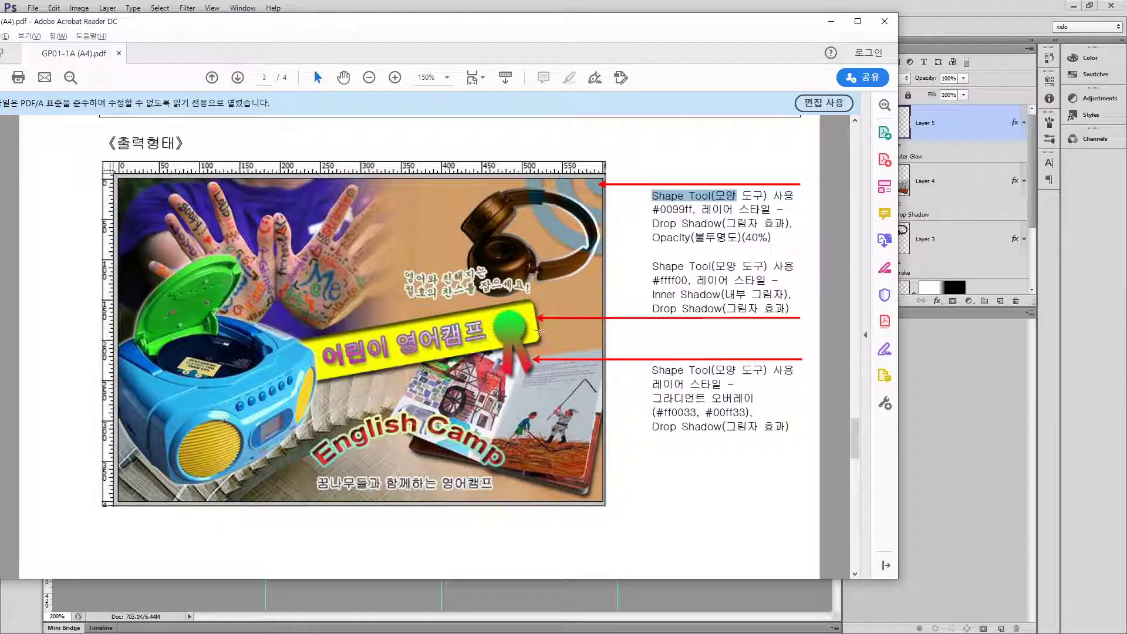
left_click(685, 401)
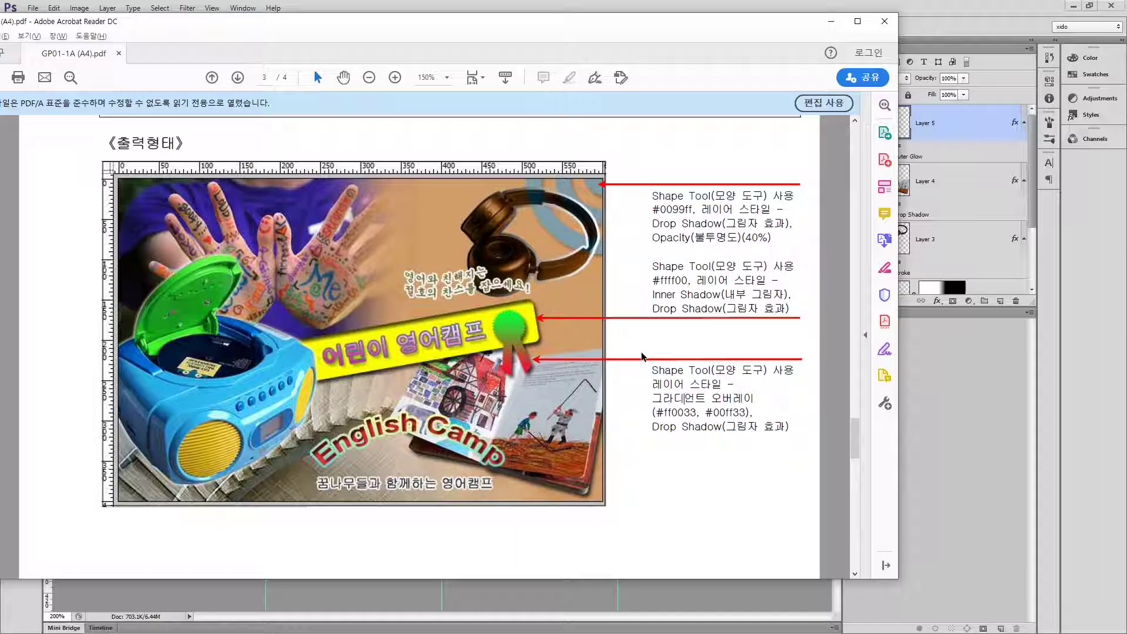
scroll(641, 356, "up", 1)
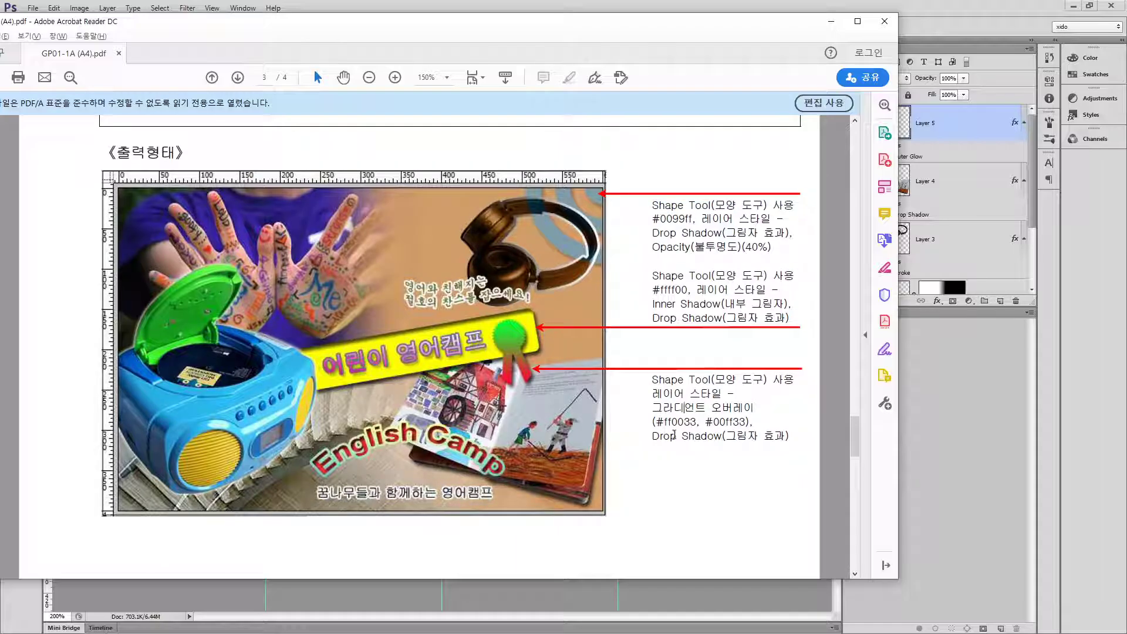
scroll(675, 435, "up", 2)
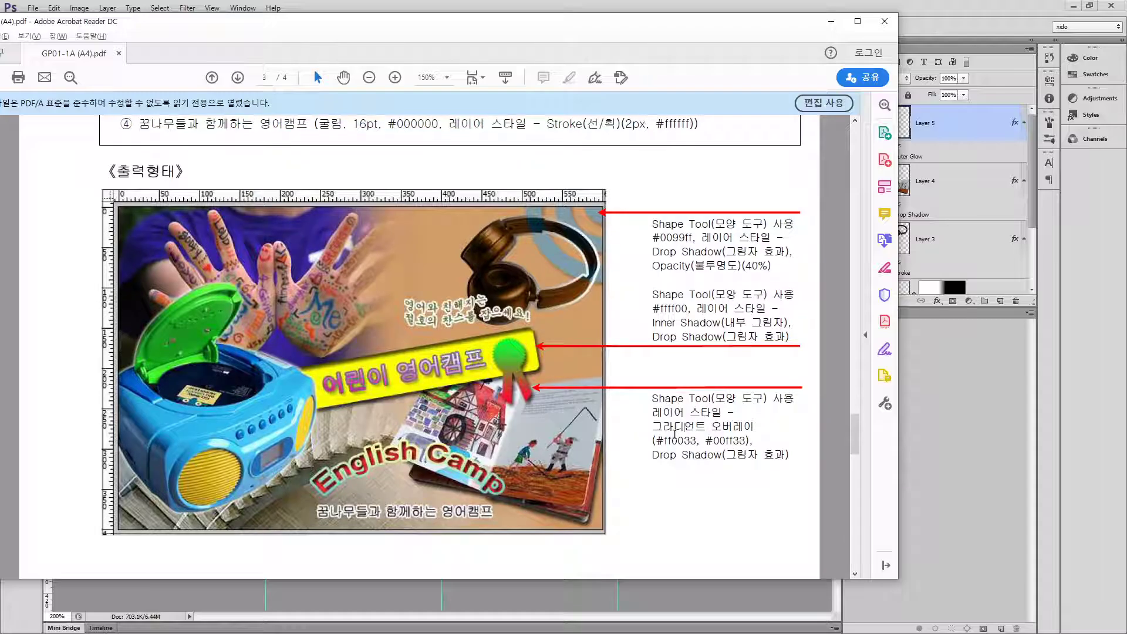